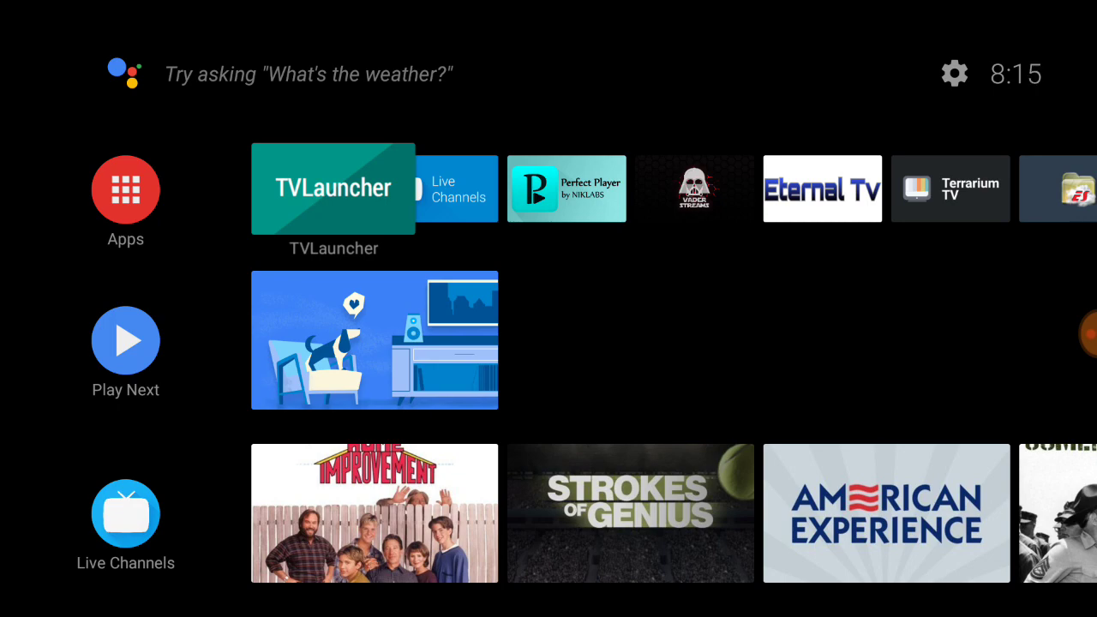
- Launch TVLauncher from the Android TV home row to show its TV Players apps
key(Right)
key(Right)
key(Right)
key(Right)
key(Left)
key(Left)
key(Left)
key(Left)
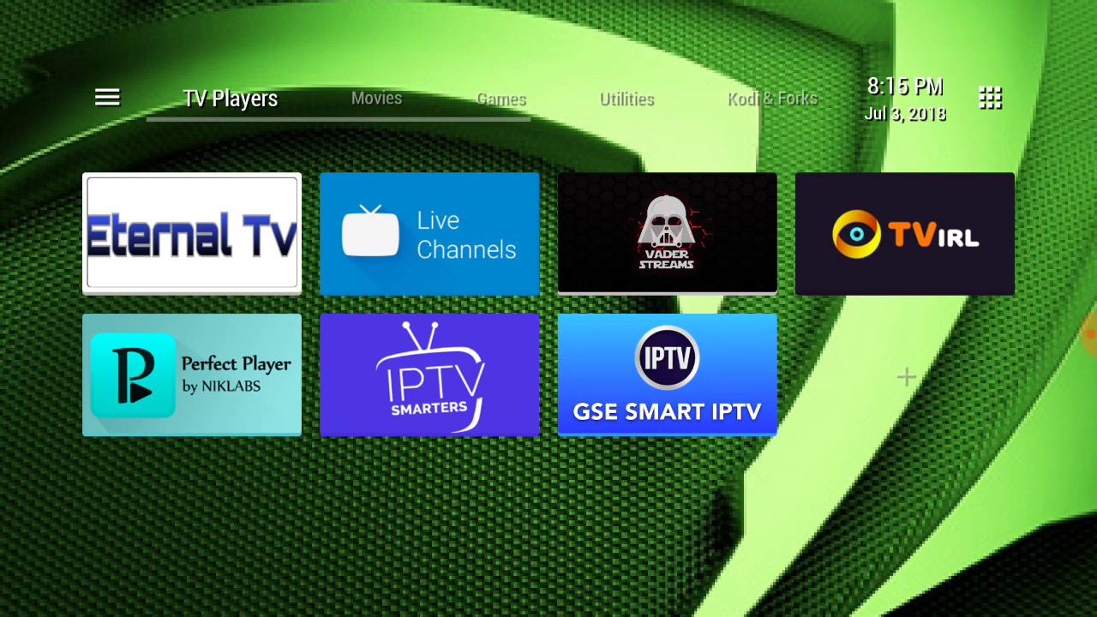
key(Up)
- Switch TVLauncher to the Movies category of apps
key(Down)
key(Up)
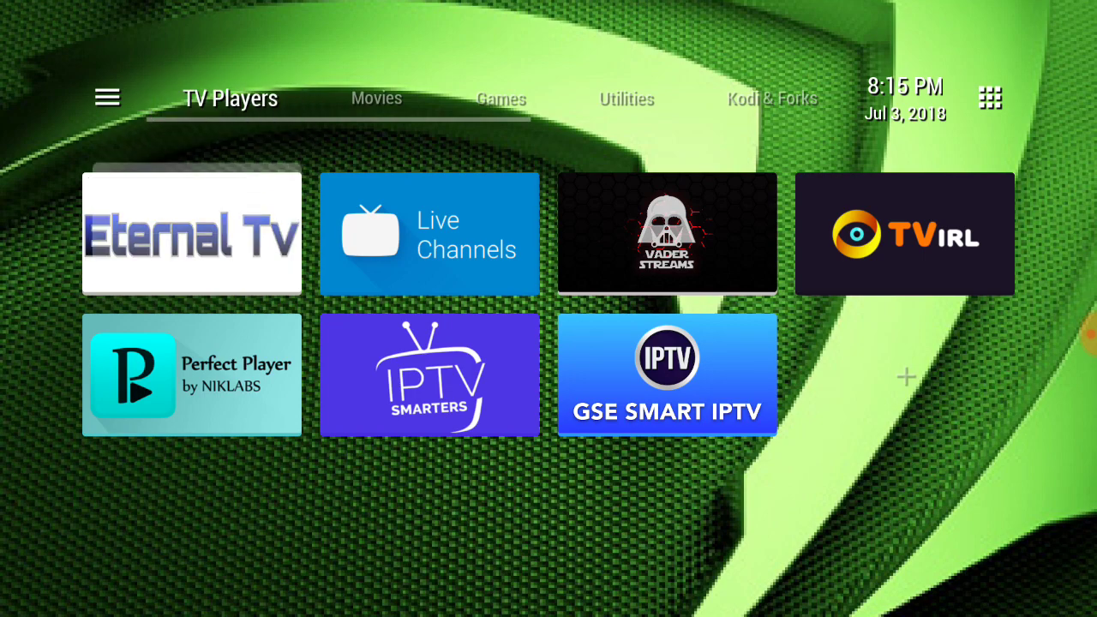
key(Left)
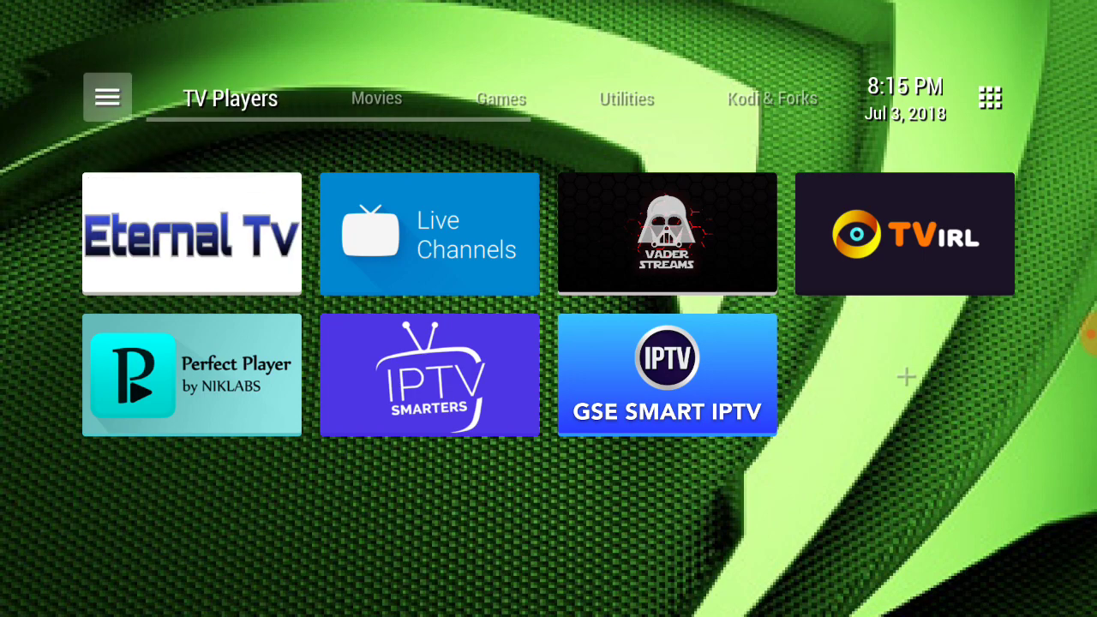
key(Right)
key(Right)
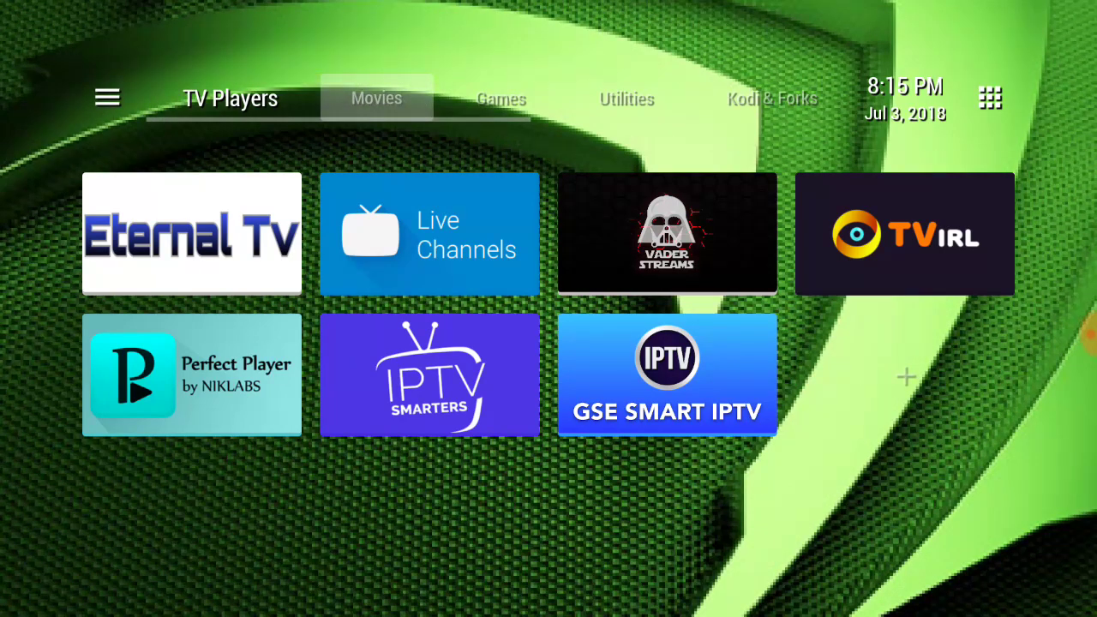
key(Down)
- Recolour the EUMC tile from purple to olive green
key(Right)
key(Right)
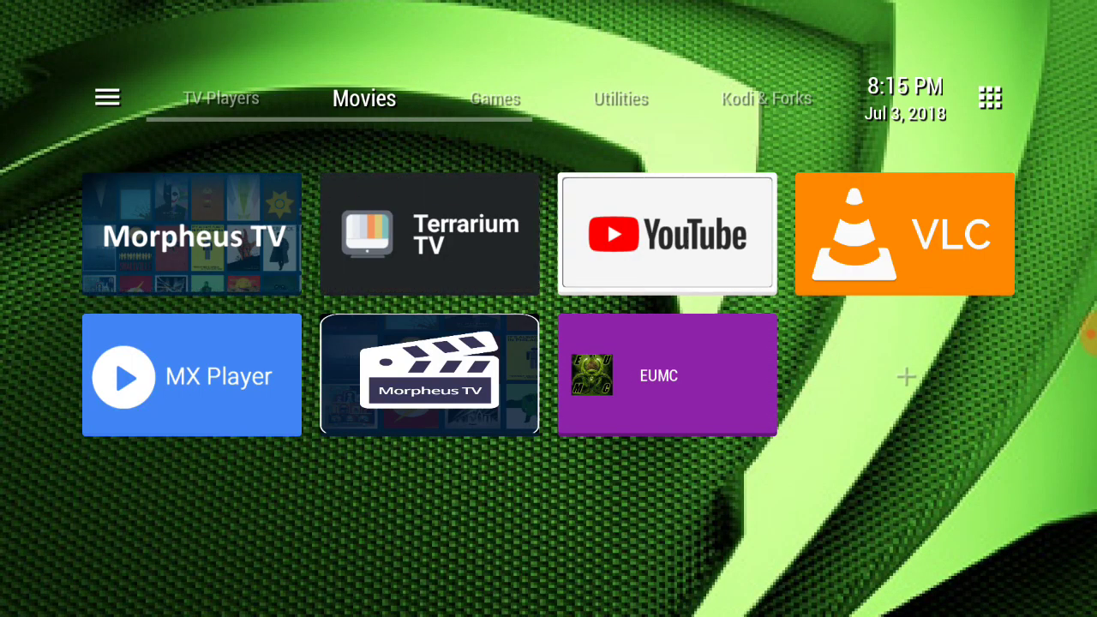
key(Down)
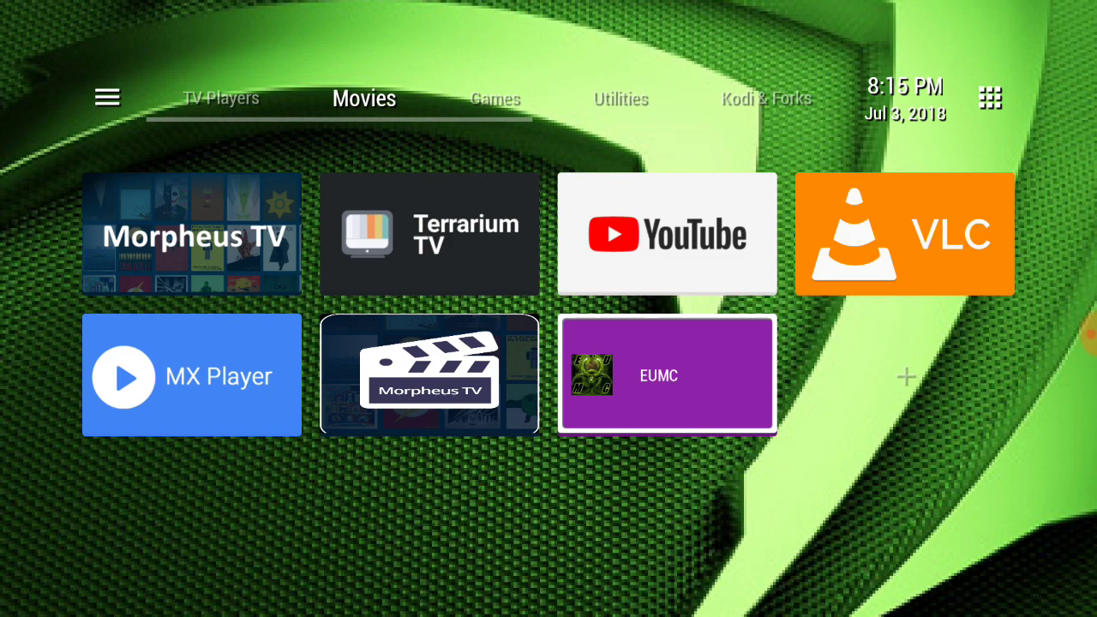
key(Up)
key(Down)
key(Return)
key(Right)
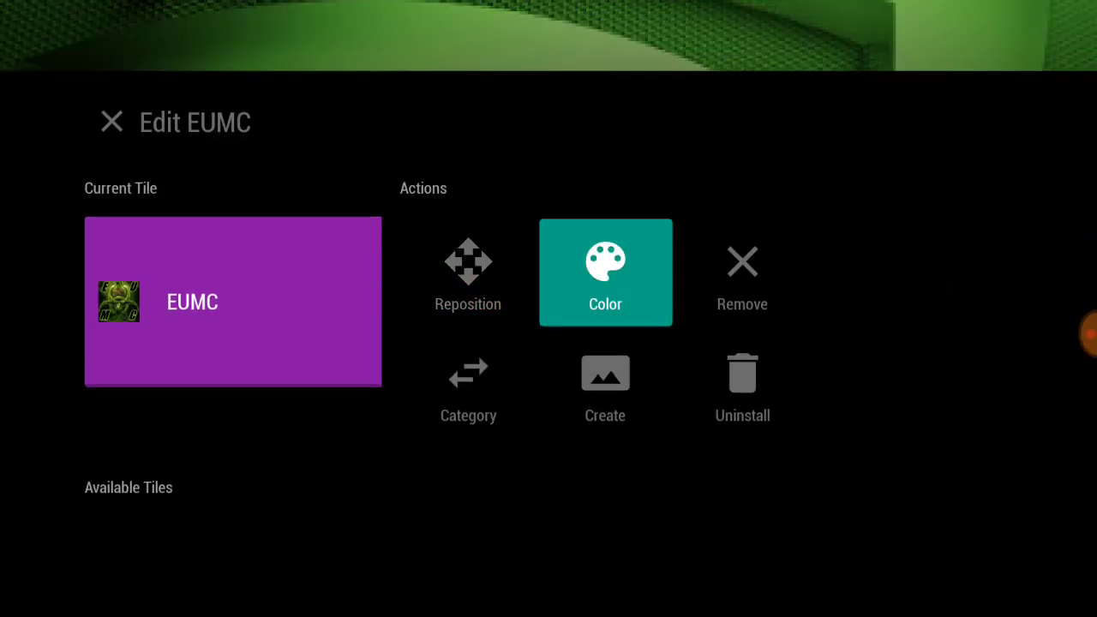
key(Return)
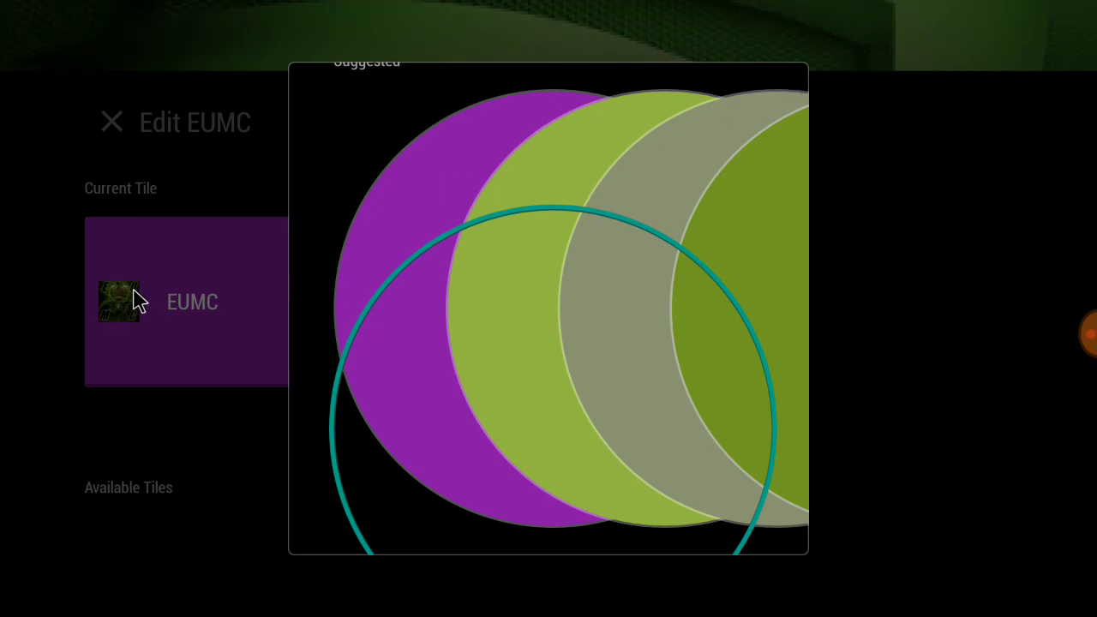
click(688, 320)
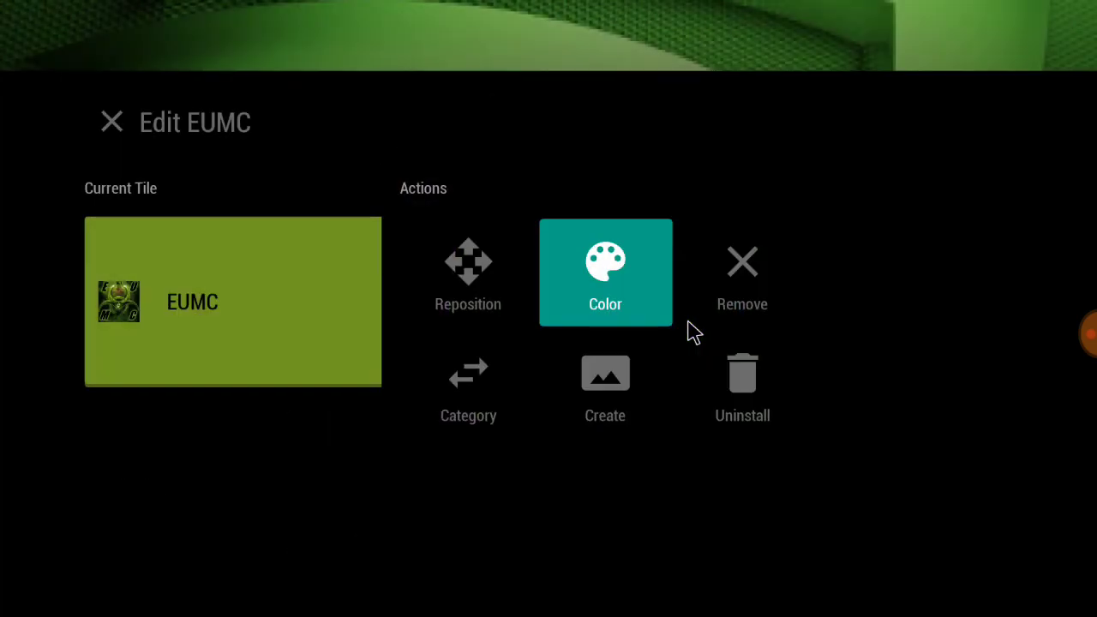
key(Escape)
- Switch TVLauncher to the Games category
key(Right)
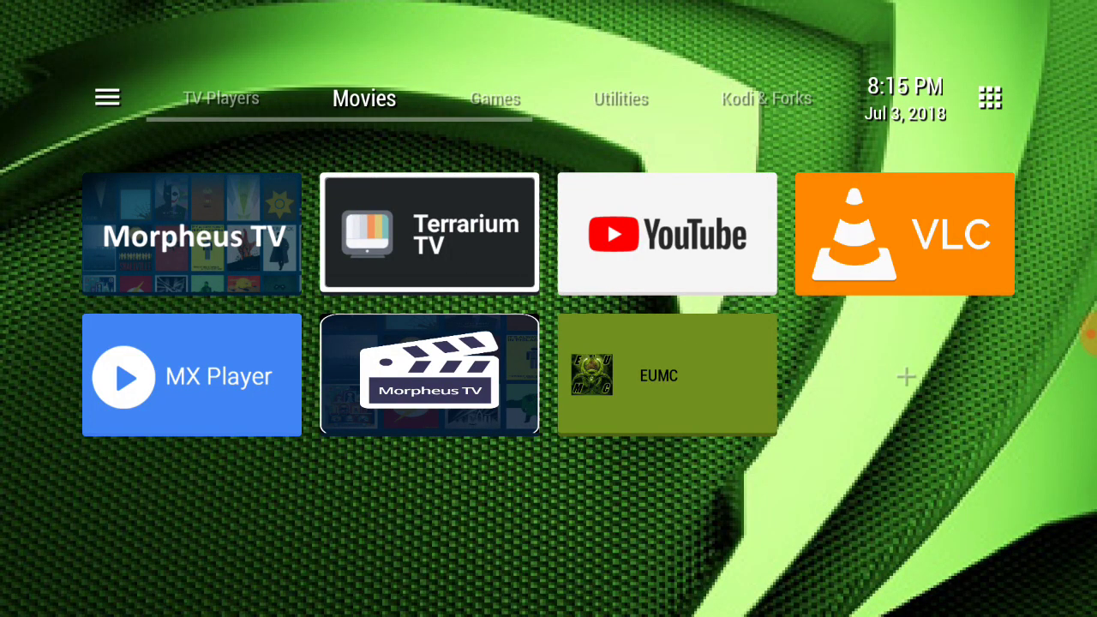
key(Down)
key(Right)
key(Up)
key(Up)
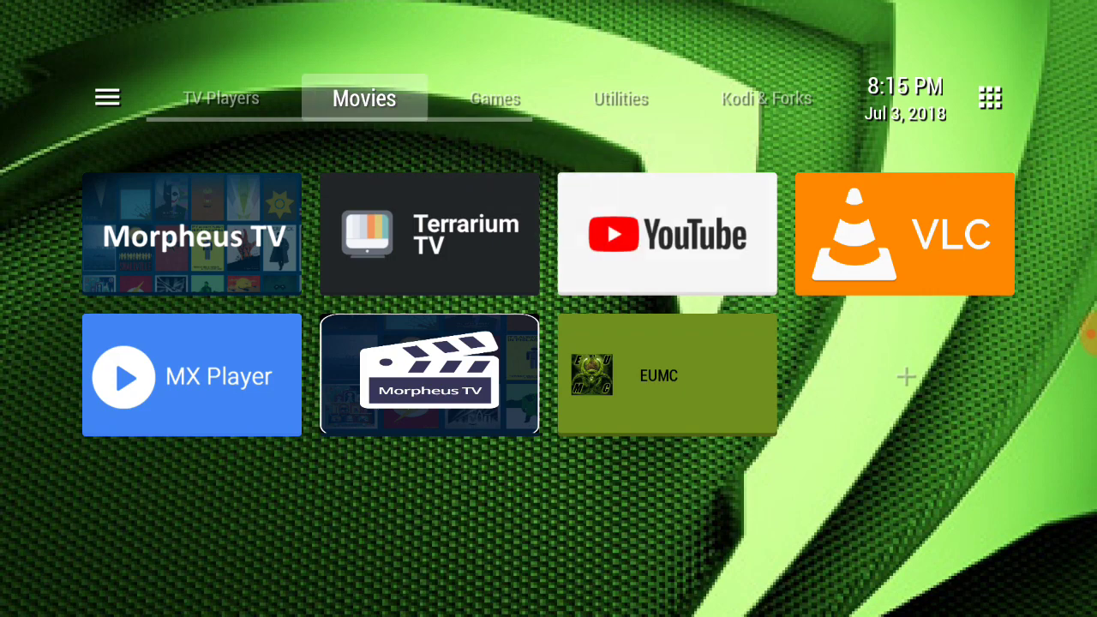
key(Right)
key(Down)
key(Down)
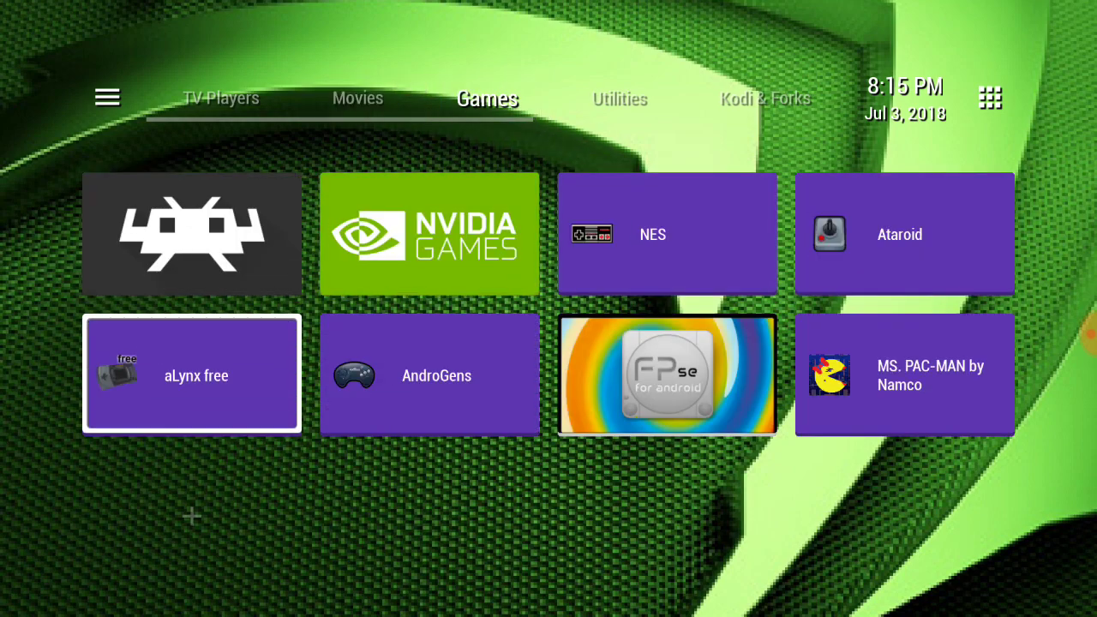
- Make the NES tile dark grey
key(Right)
key(Right)
key(Up)
key(Return)
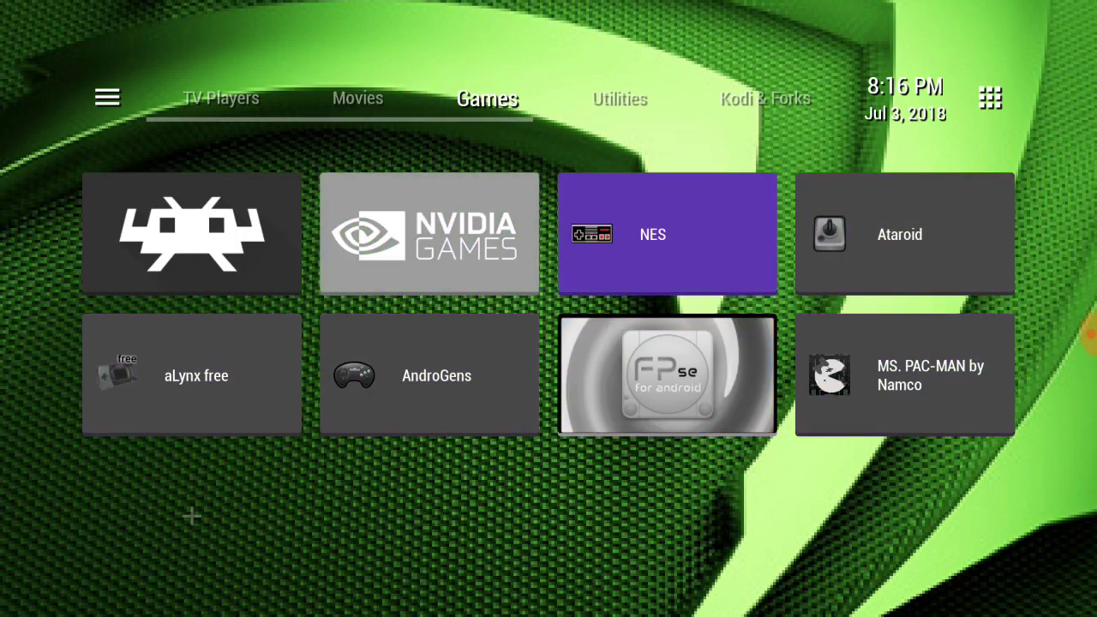
key(Right)
key(Return)
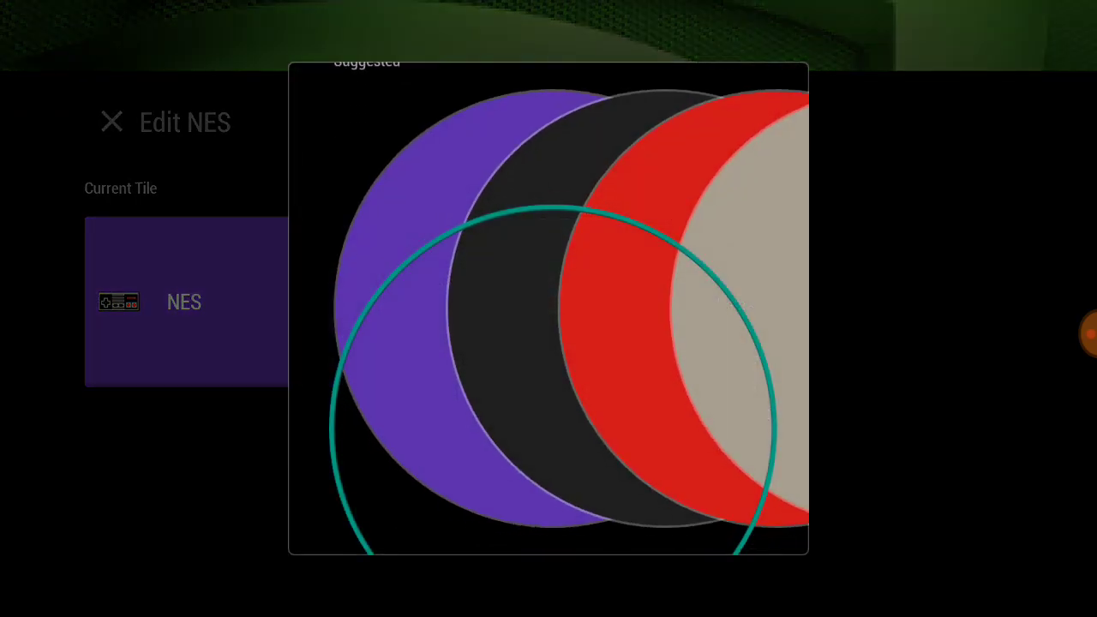
click(526, 354)
key(Escape)
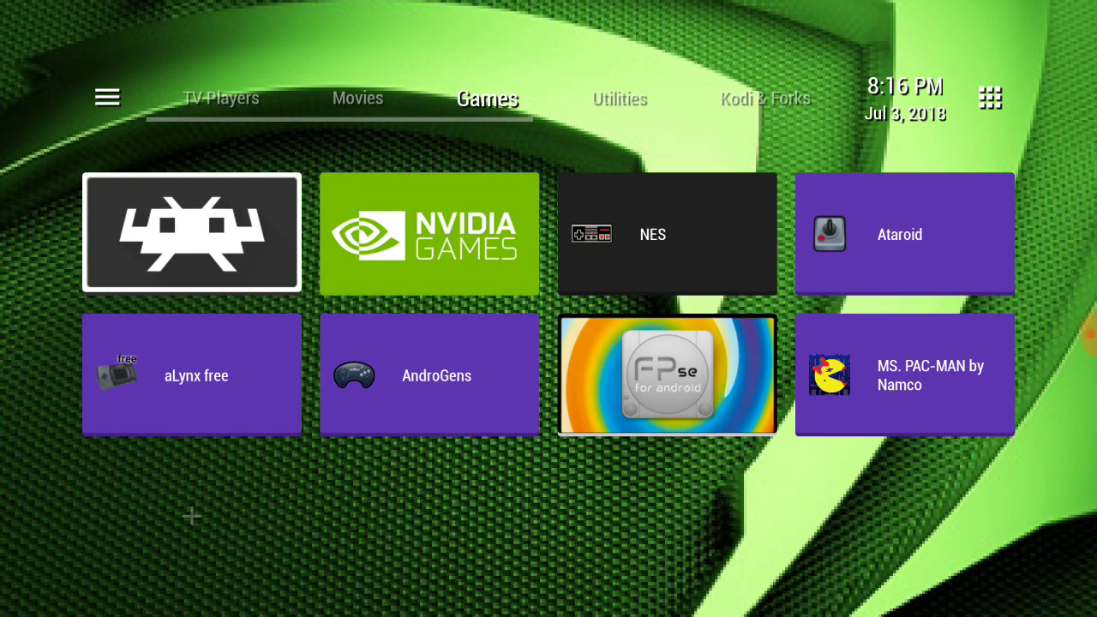
- Make the Ataroid tile grey
key(Right)
key(Right)
key(Right)
key(Return)
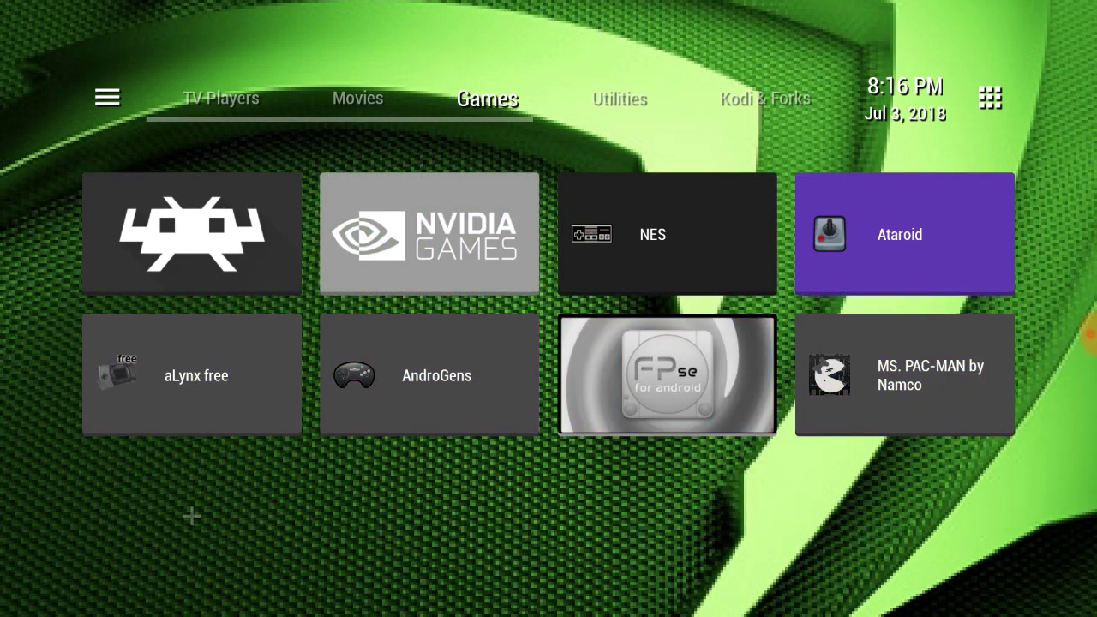
key(Right)
key(Return)
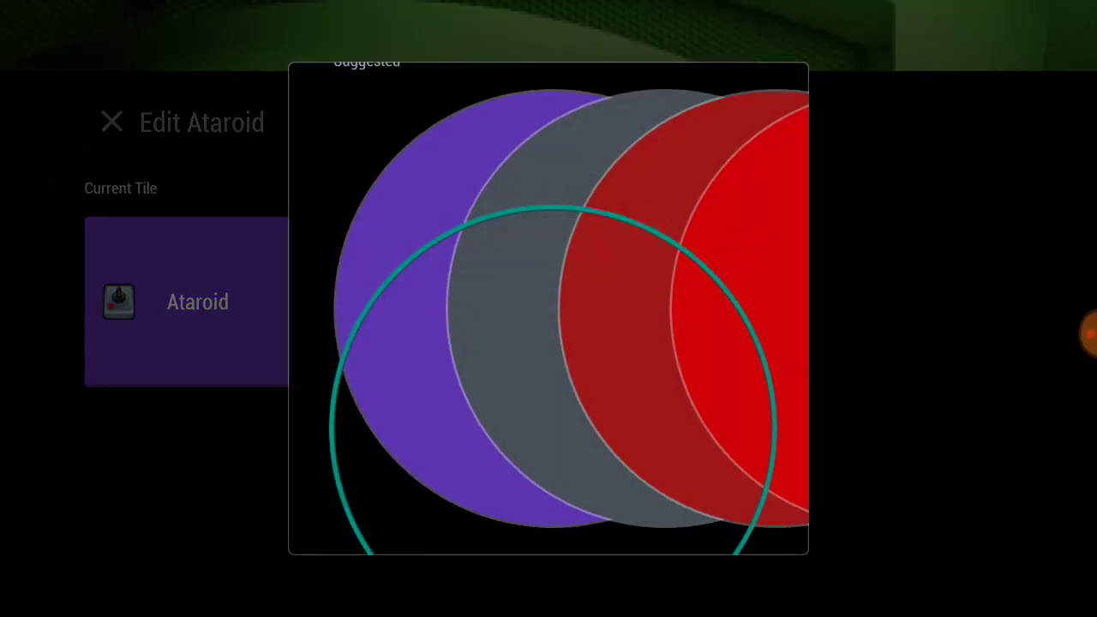
click(495, 302)
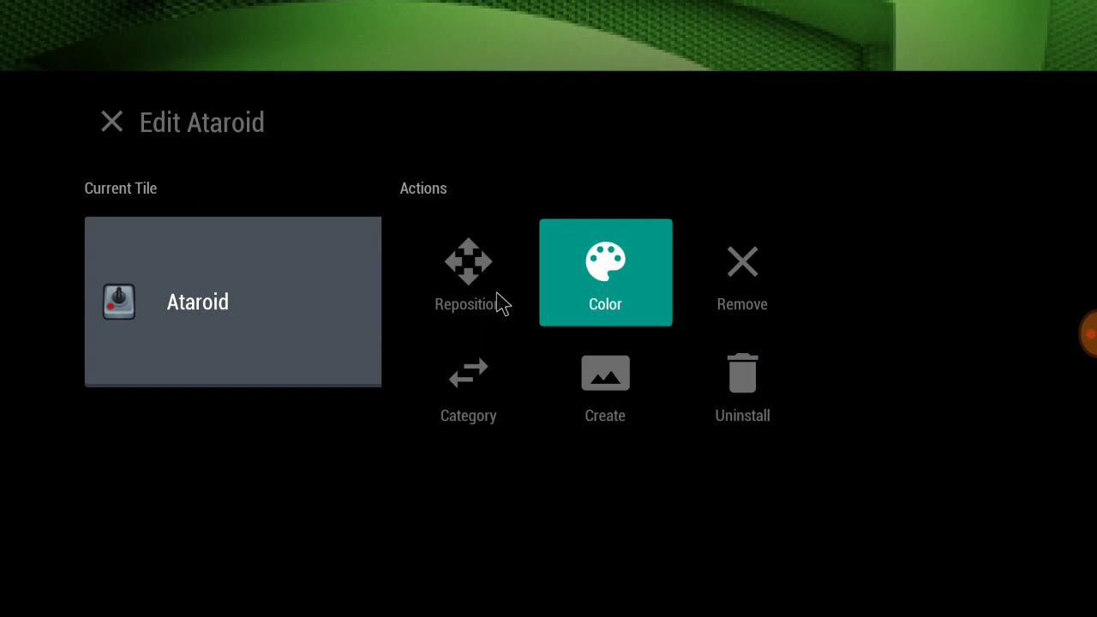
key(Escape)
- Make the aLynx free tile grey
key(Down)
key(Return)
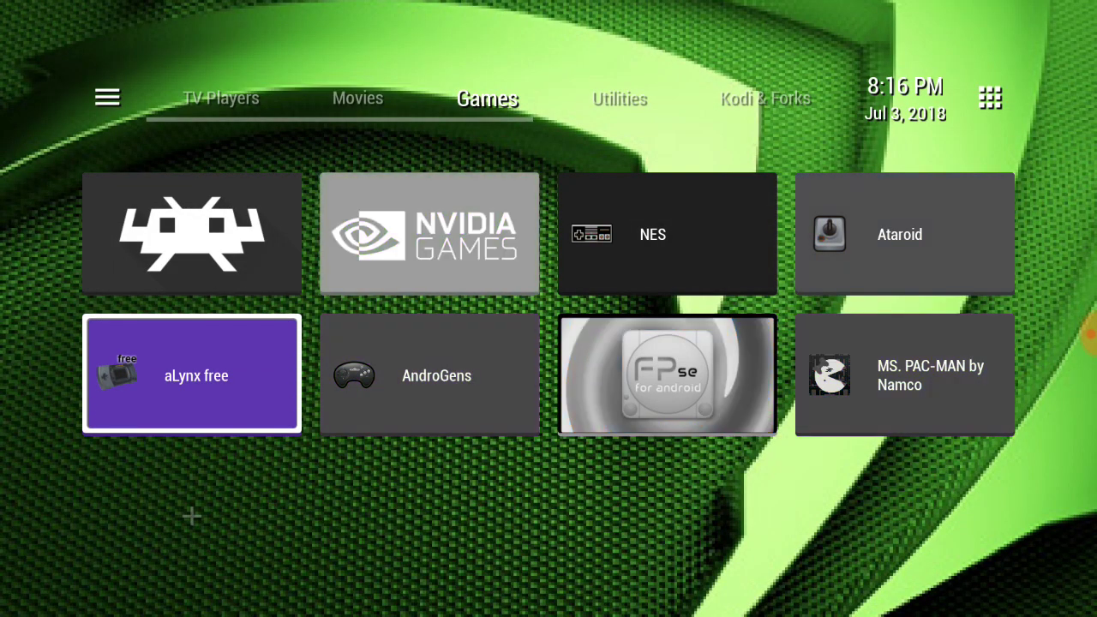
key(Right)
key(Return)
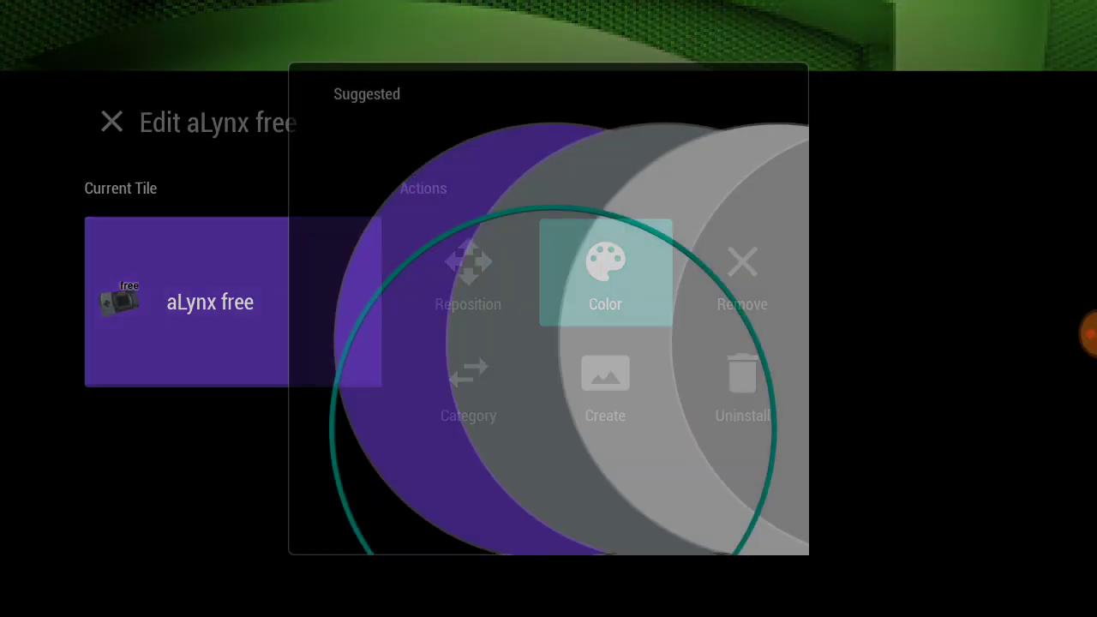
click(509, 308)
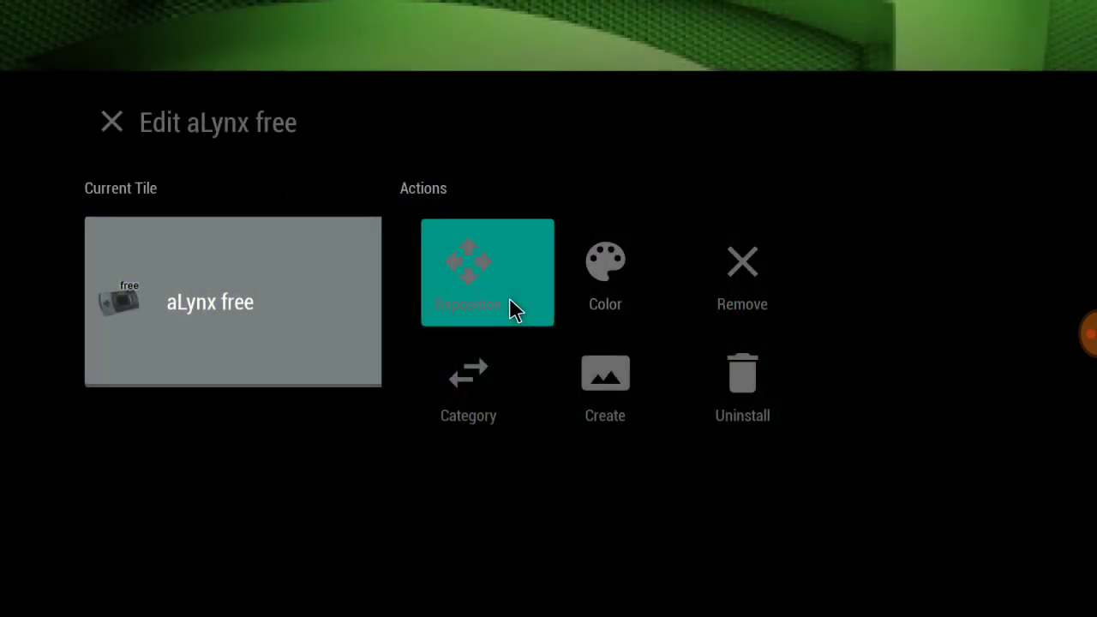
- Look over the other tile editing actions, then close the aLynx free editor
key(Right)
key(Left)
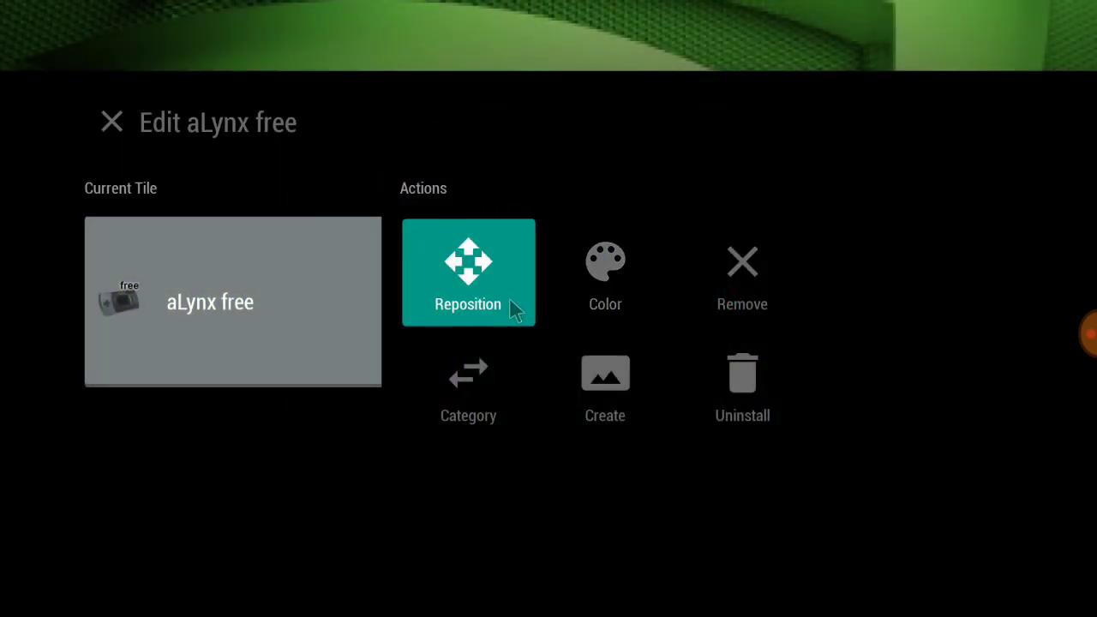
key(Down)
key(Right)
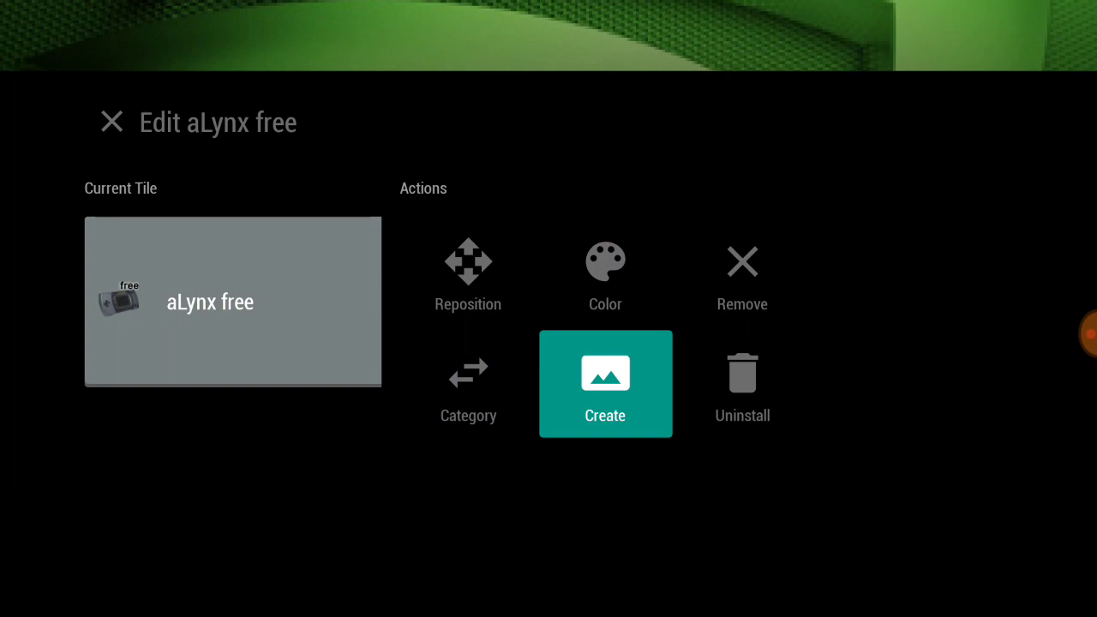
key(Right)
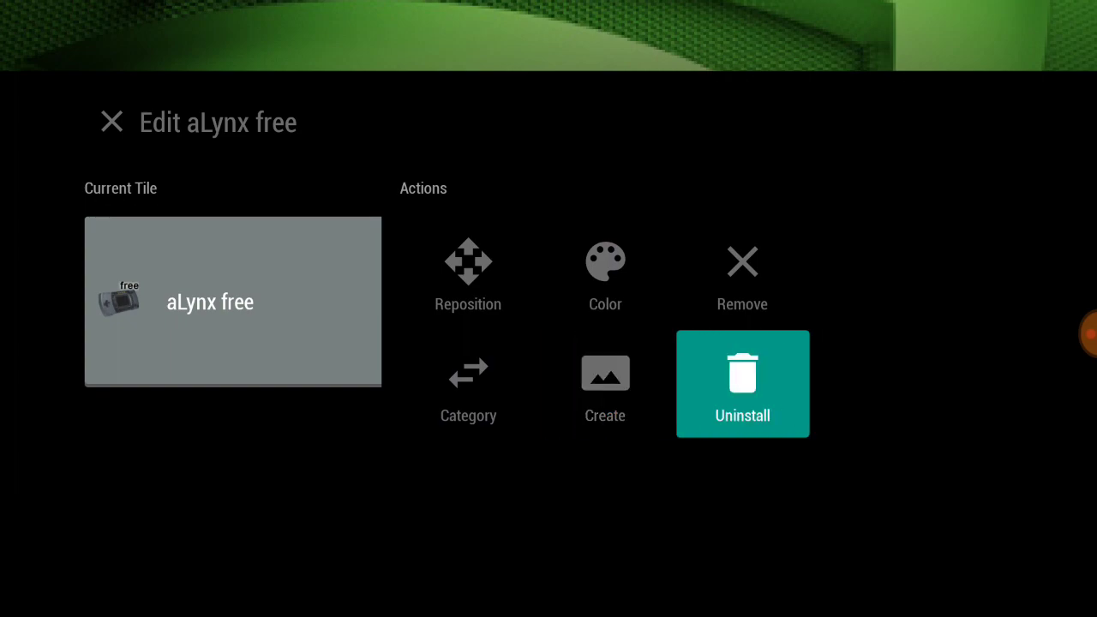
key(Left)
key(Right)
key(Left)
key(Left)
key(Up)
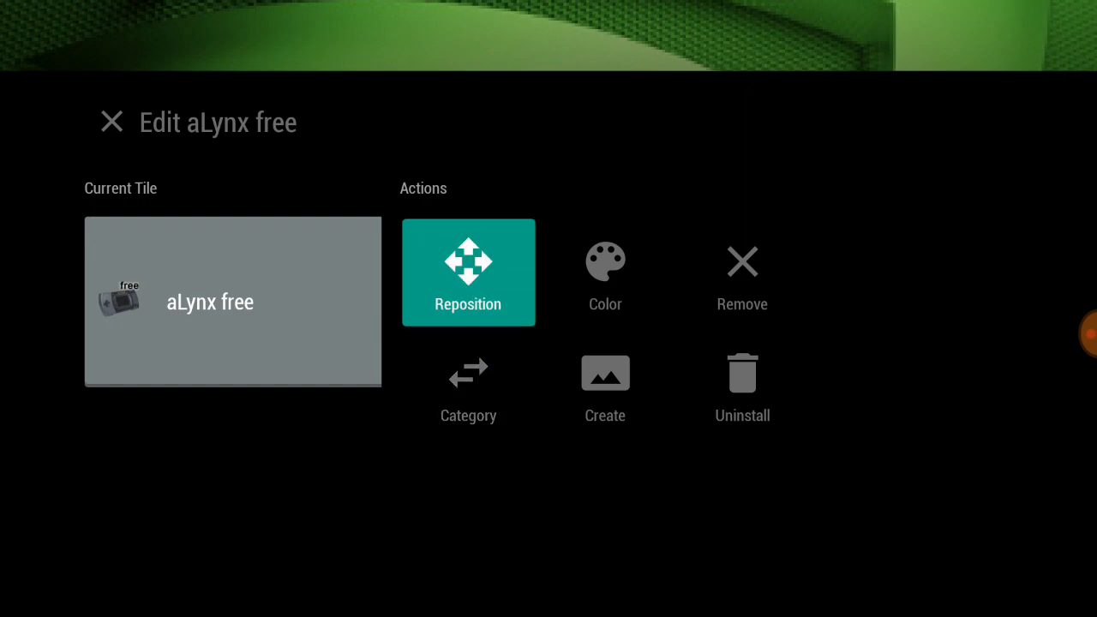
key(Return)
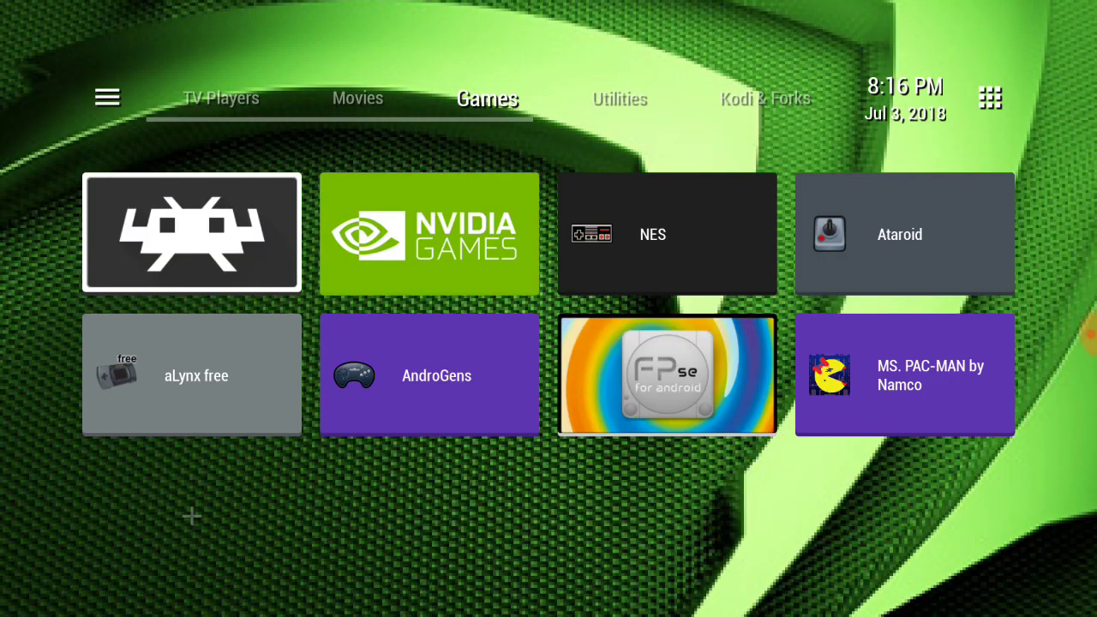
- Make the MS. PAC-MAN by Namco tile navy
key(Down)
key(Right)
key(Right)
key(Right)
key(Return)
key(Right)
key(Return)
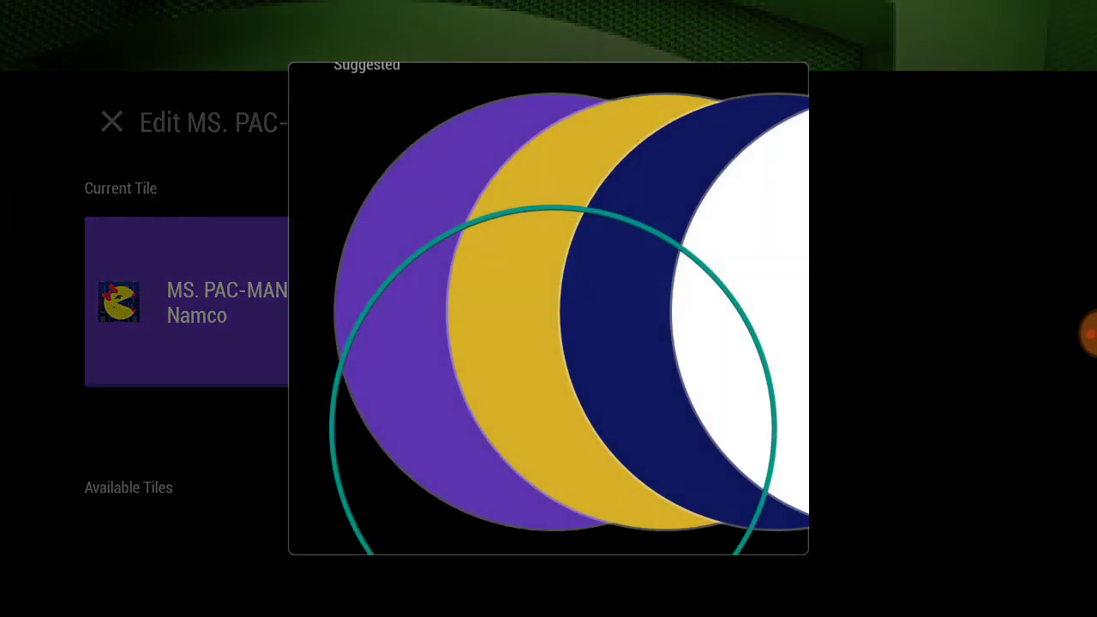
click(627, 314)
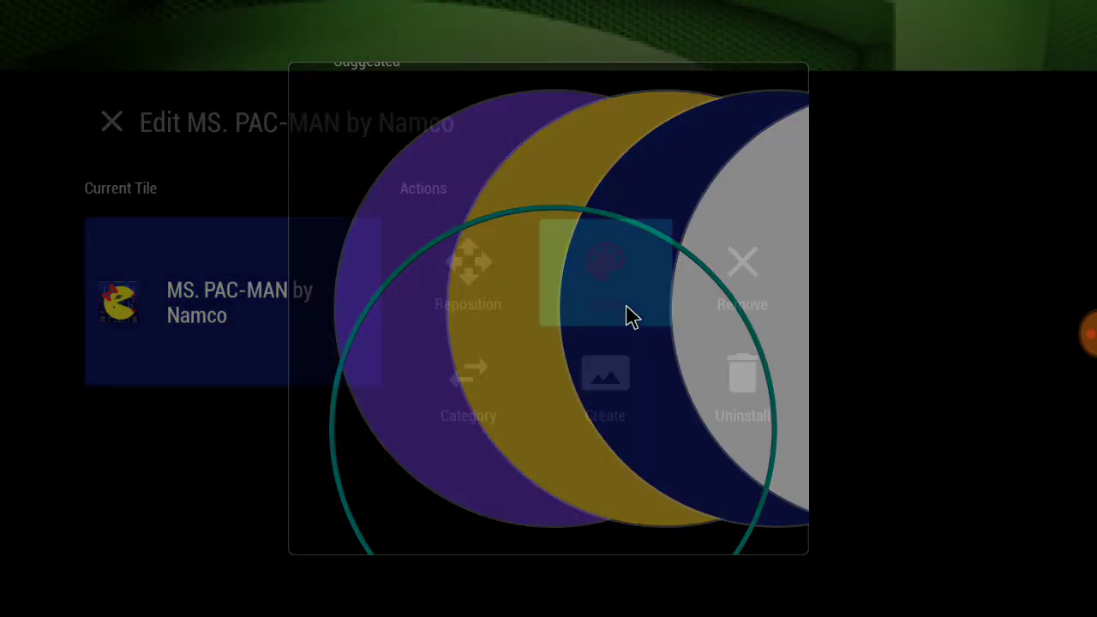
key(Escape)
- Make the AndroGens tile navy
key(Down)
key(Right)
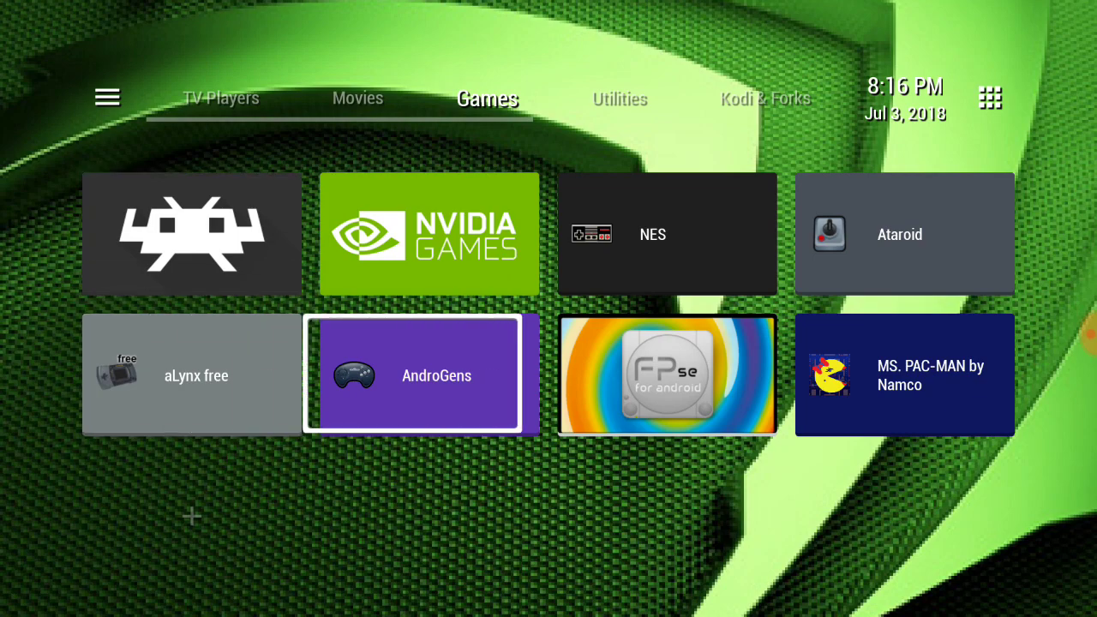
key(Return)
key(Right)
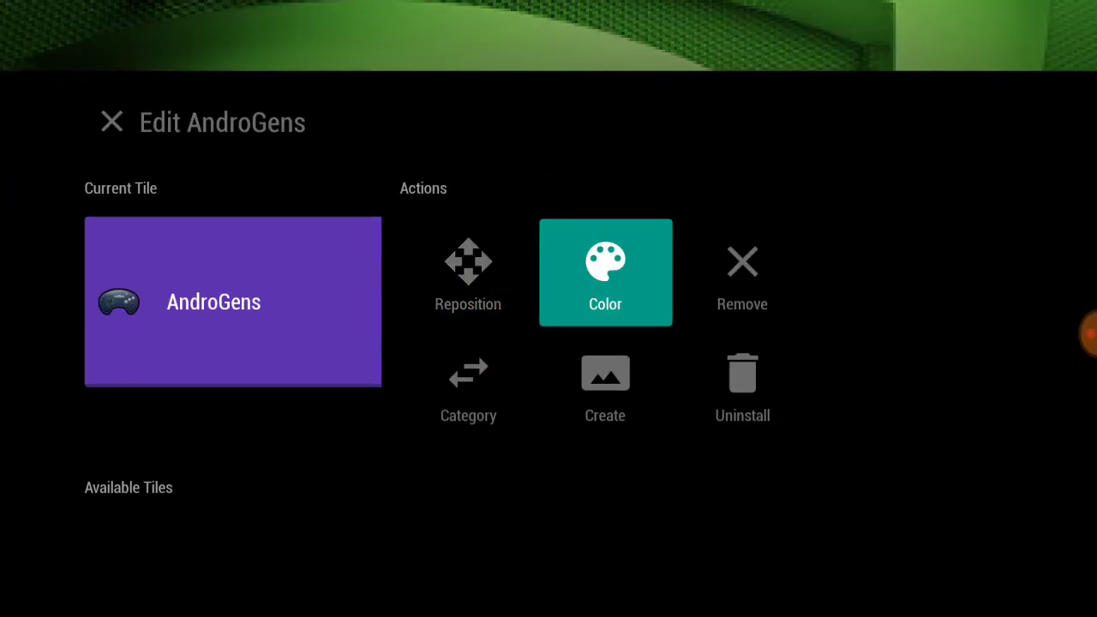
key(Return)
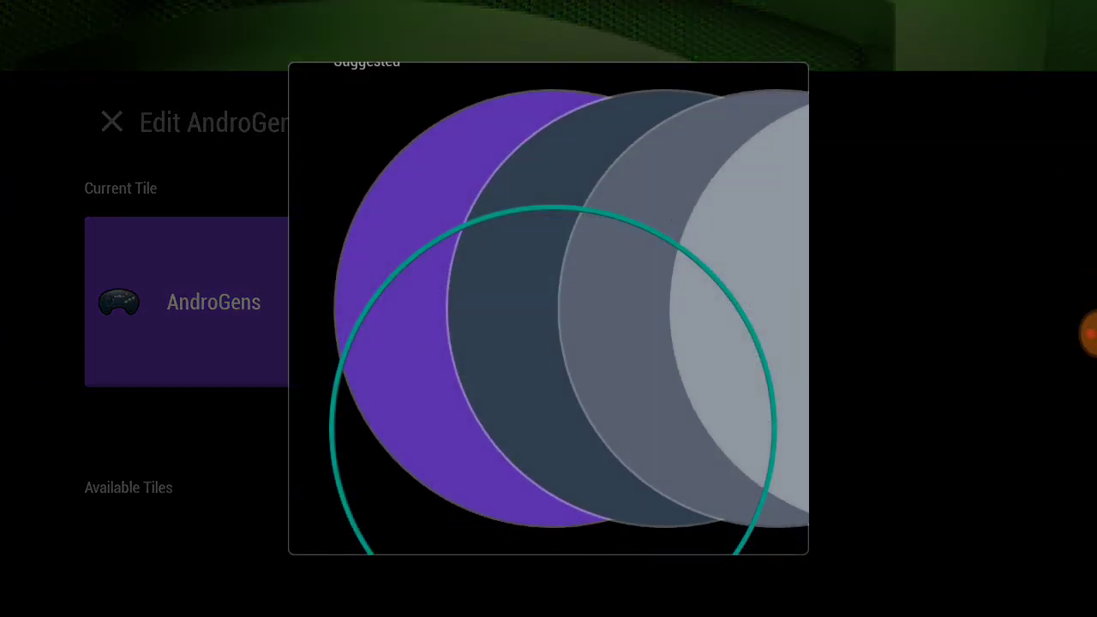
click(539, 316)
key(Escape)
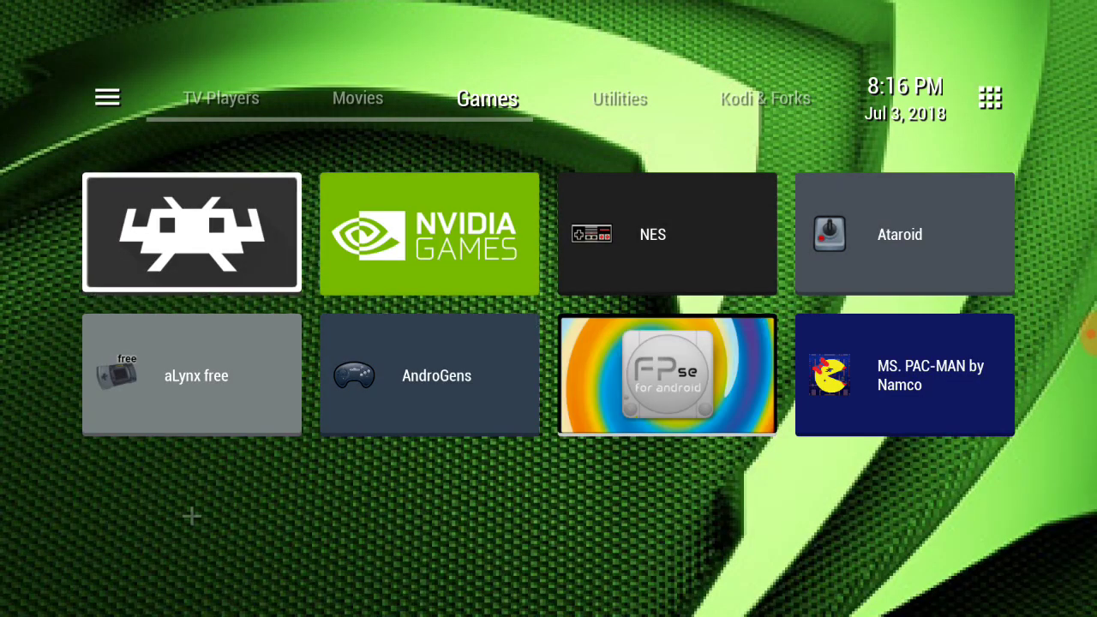
key(Up)
key(Right)
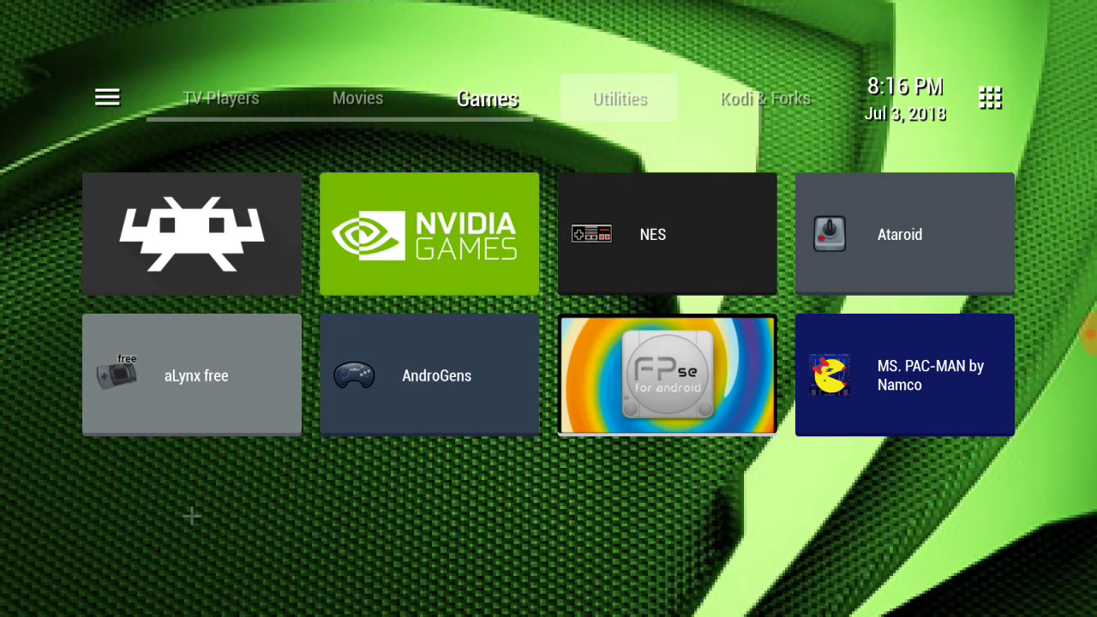
- Switch TVLauncher to the APK Stores & Browsers category
key(Right)
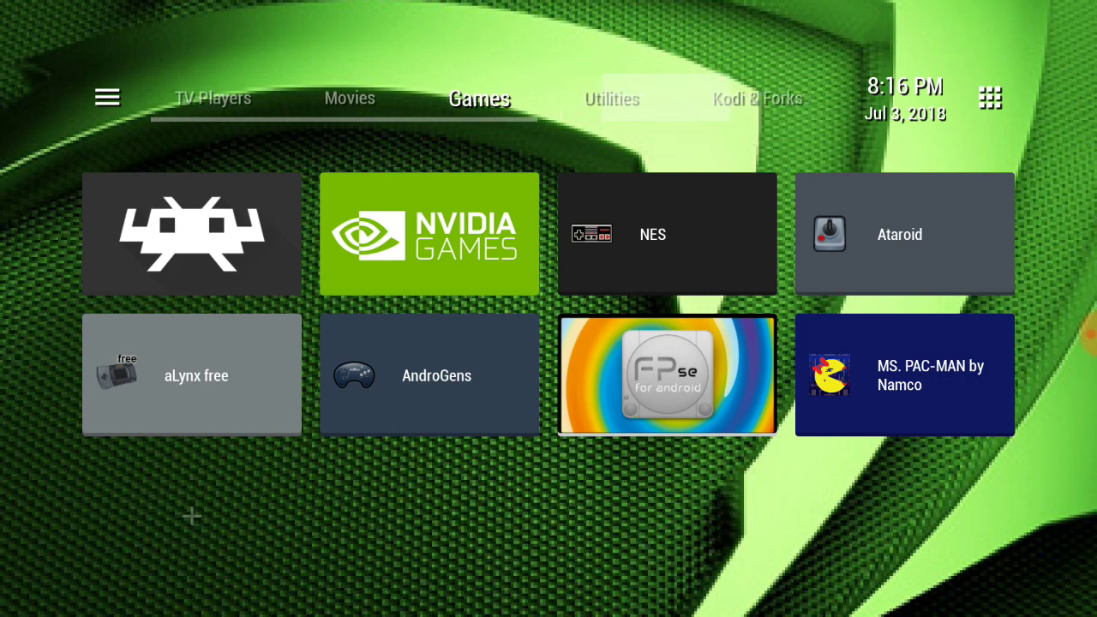
key(Right)
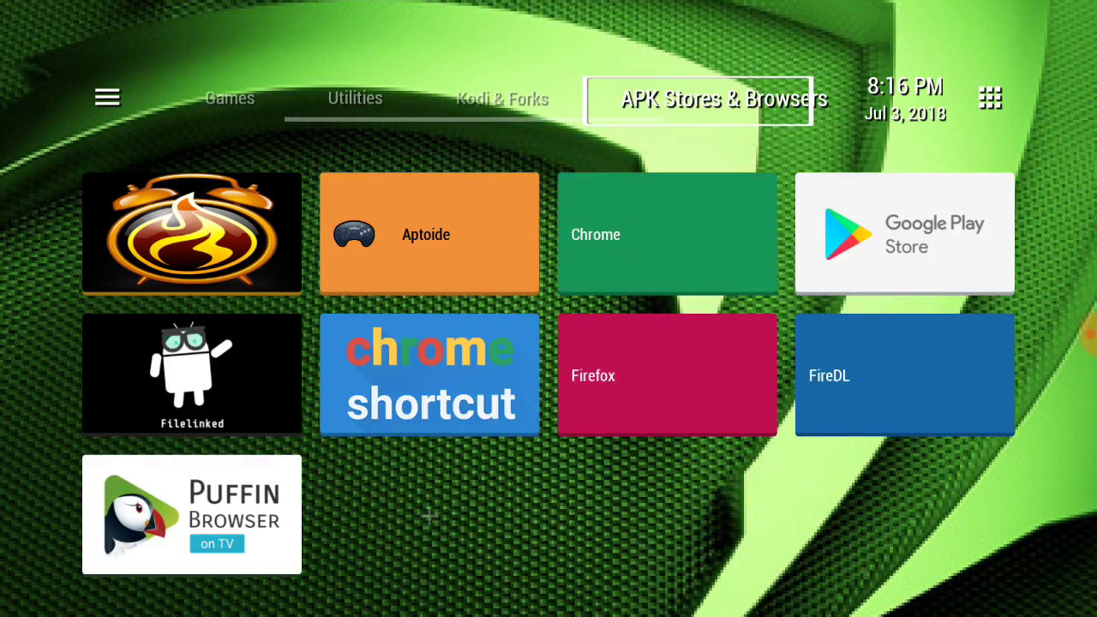
key(Down)
- Bring up the Chrome tile's colour choices and back out without changing anything
key(Right)
key(Right)
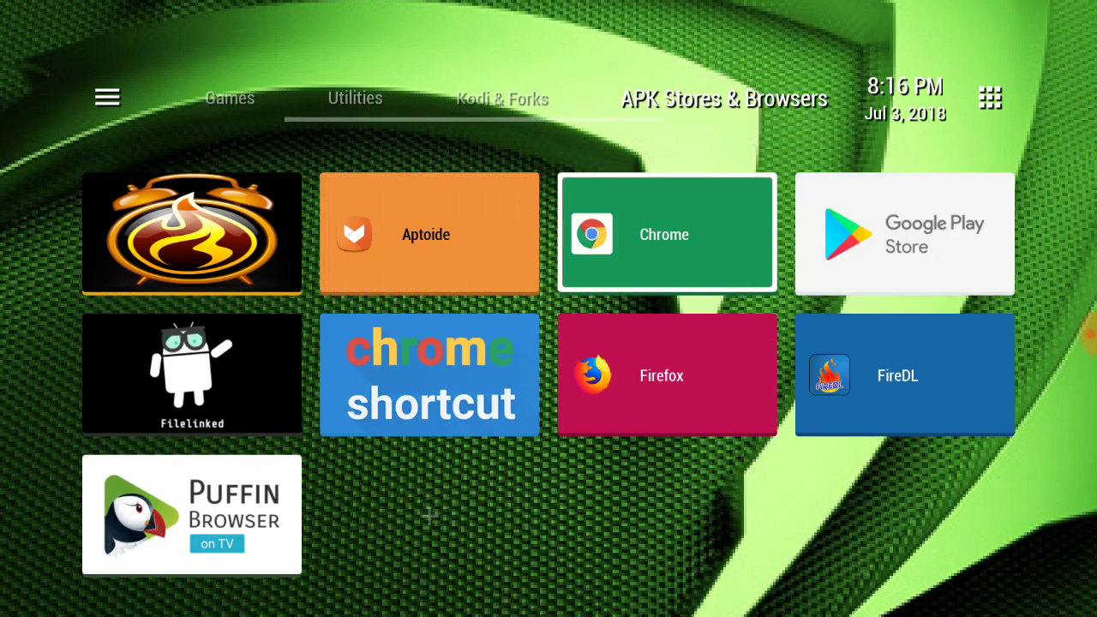
key(Return)
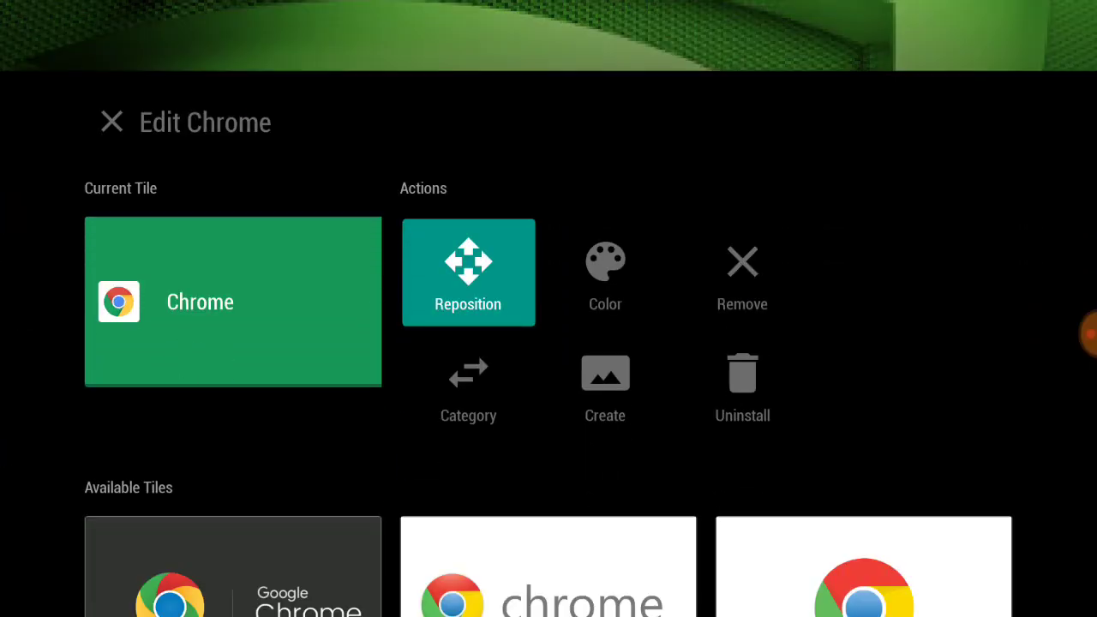
key(Right)
key(Down)
key(Up)
key(Left)
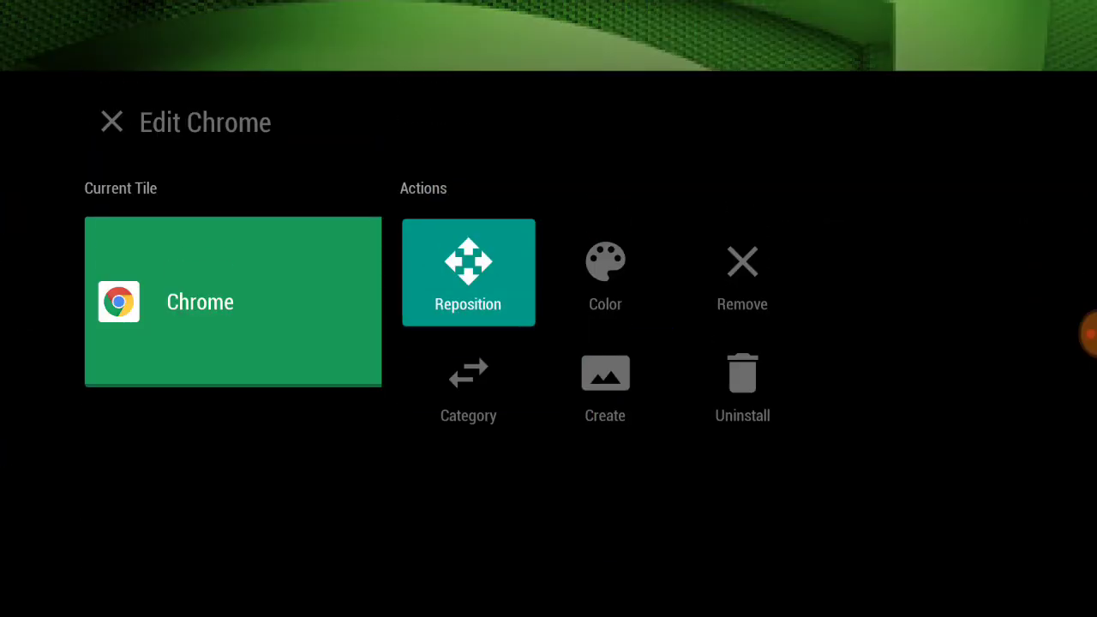
key(Right)
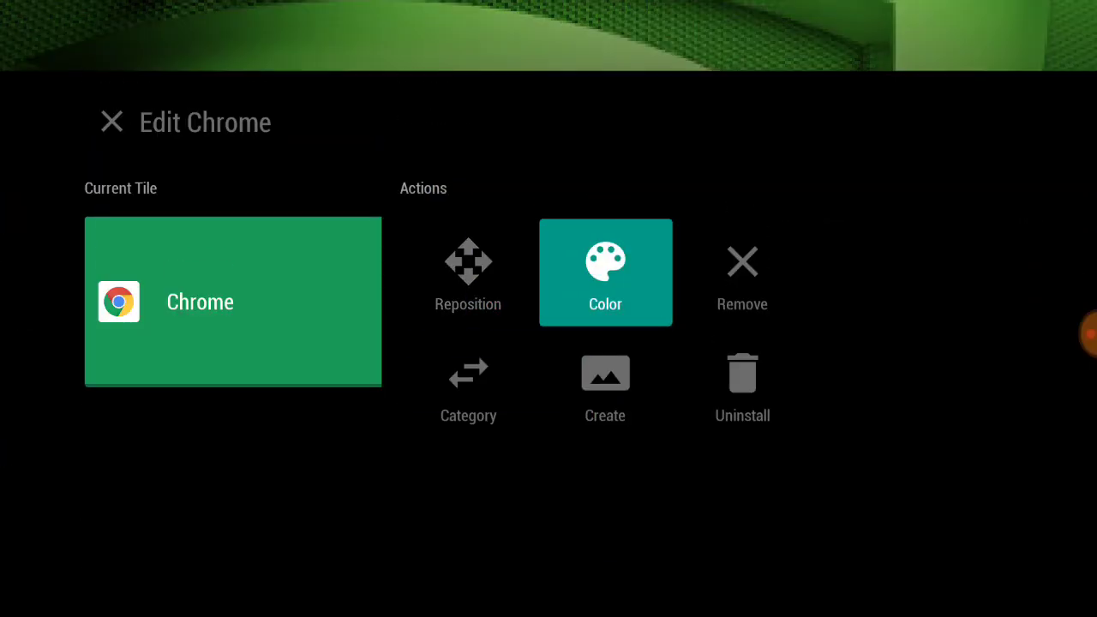
key(Return)
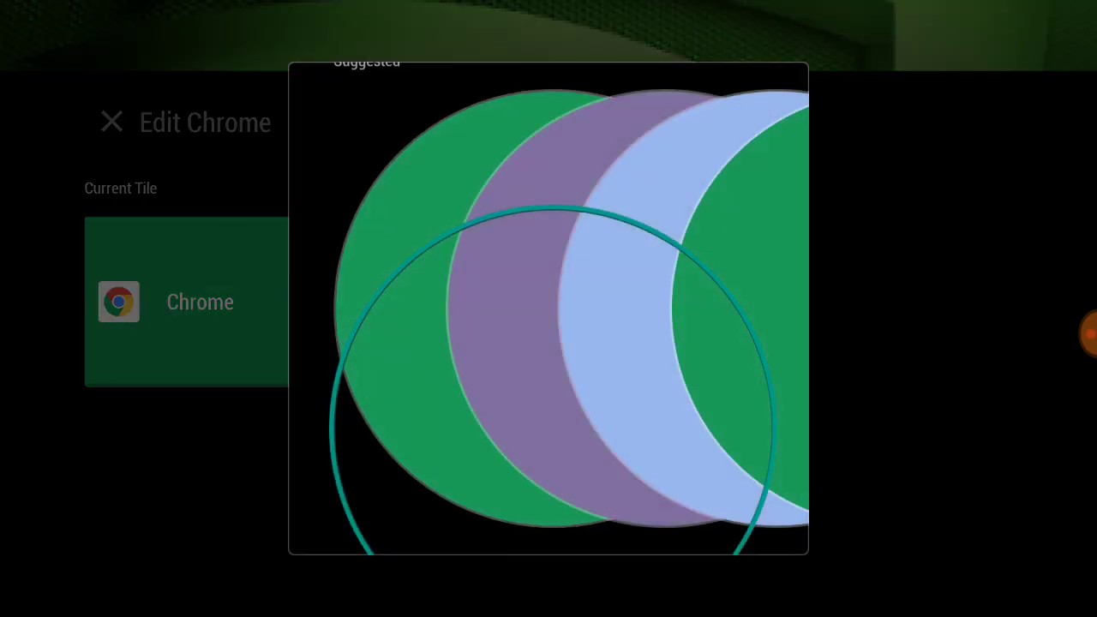
key(Escape)
key(Escape)
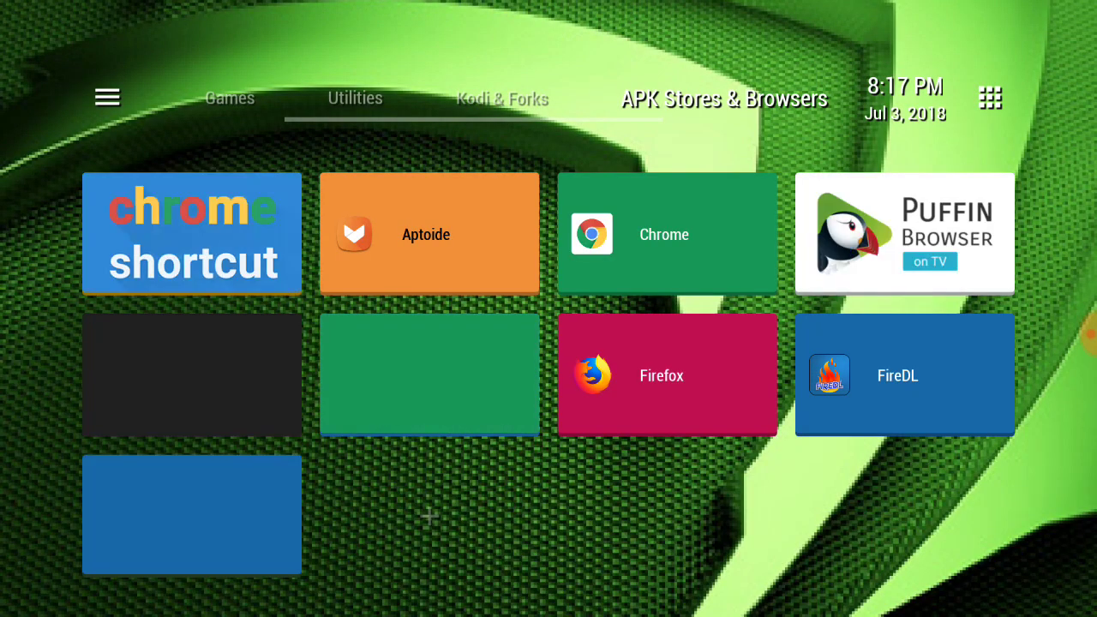
- Reopen the Chrome tile's edit options
key(Right)
key(Right)
key(Return)
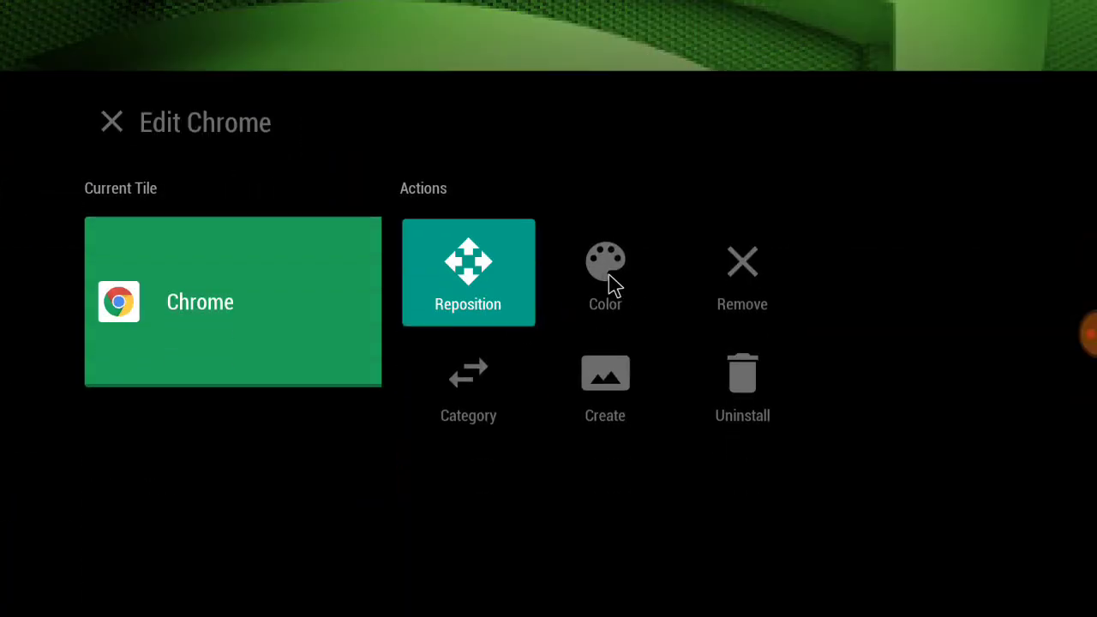
key(Escape)
key(Right)
key(Right)
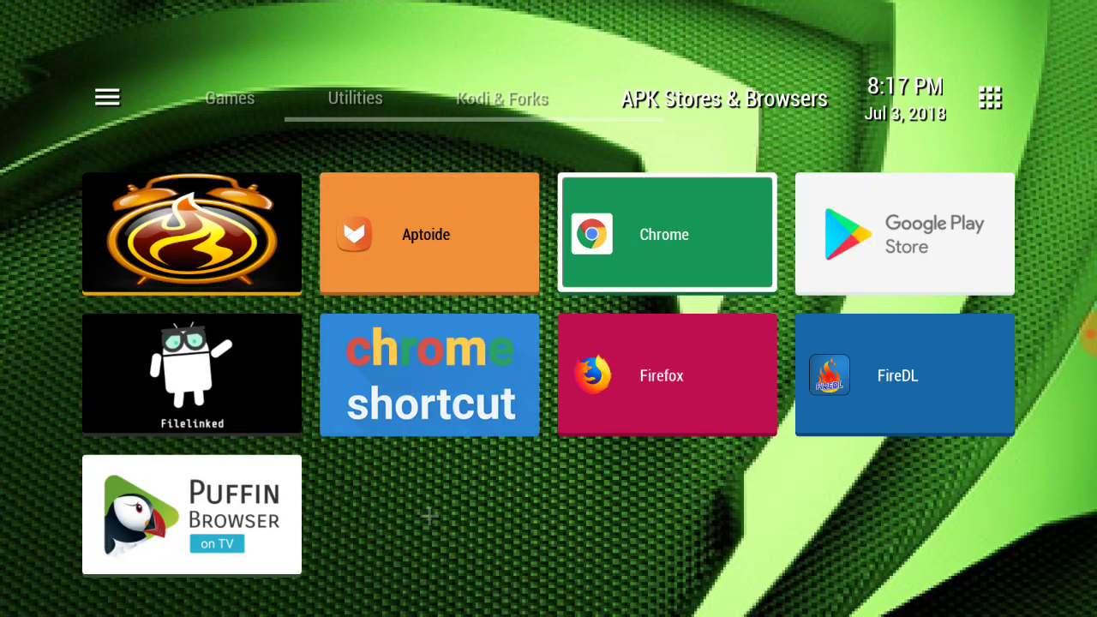
key(Return)
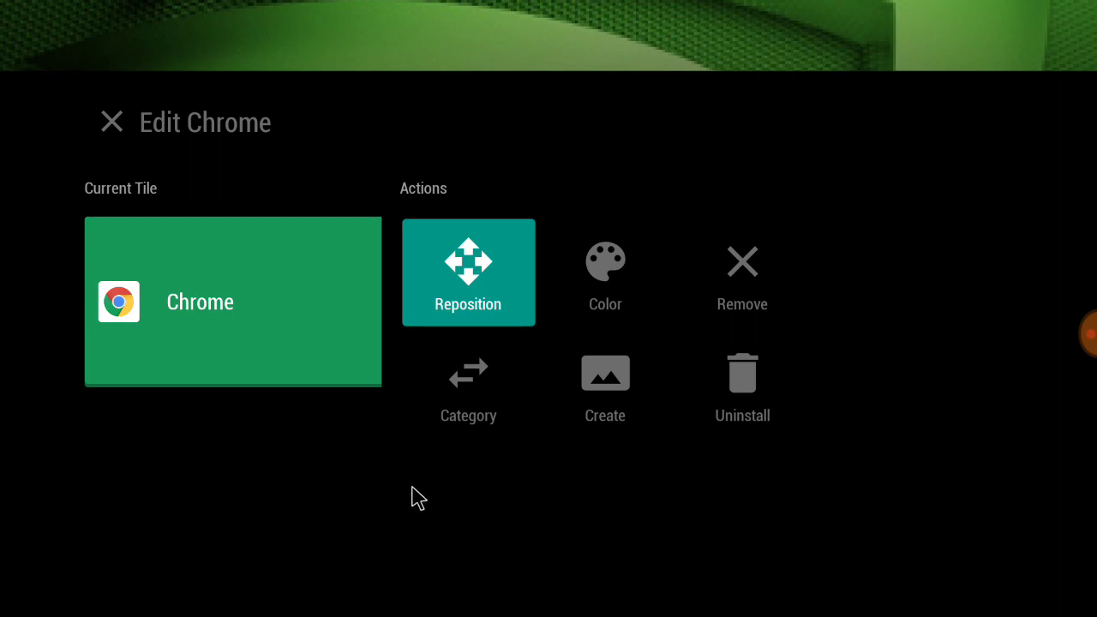
- Recolour the Chrome tile from green to the light-blue Suggested swatch
click(625, 294)
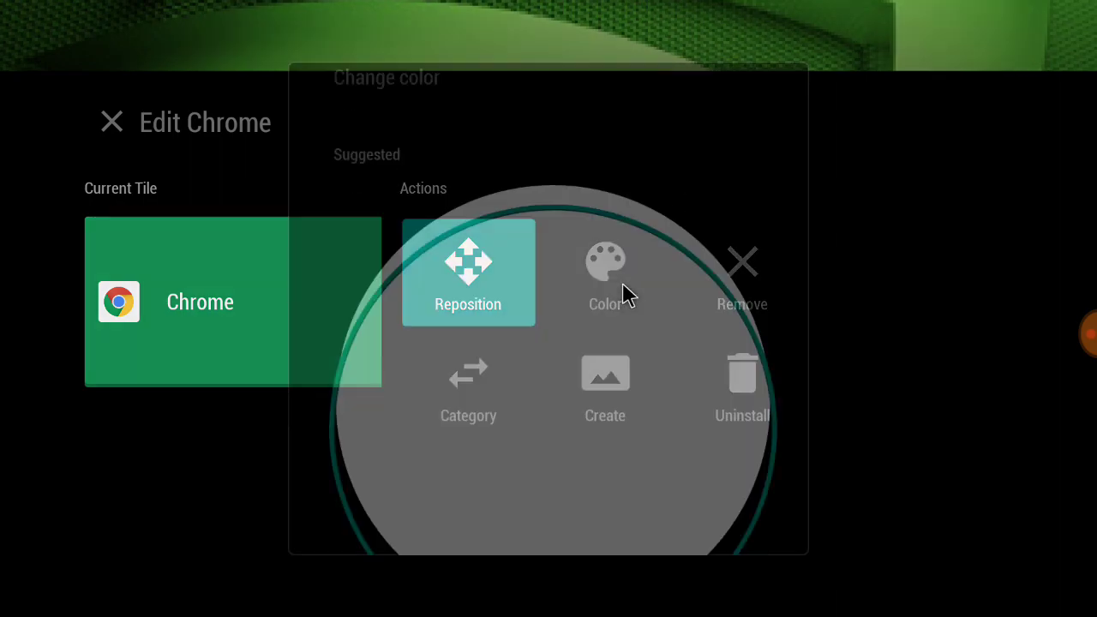
scroll(622, 282, down, 10)
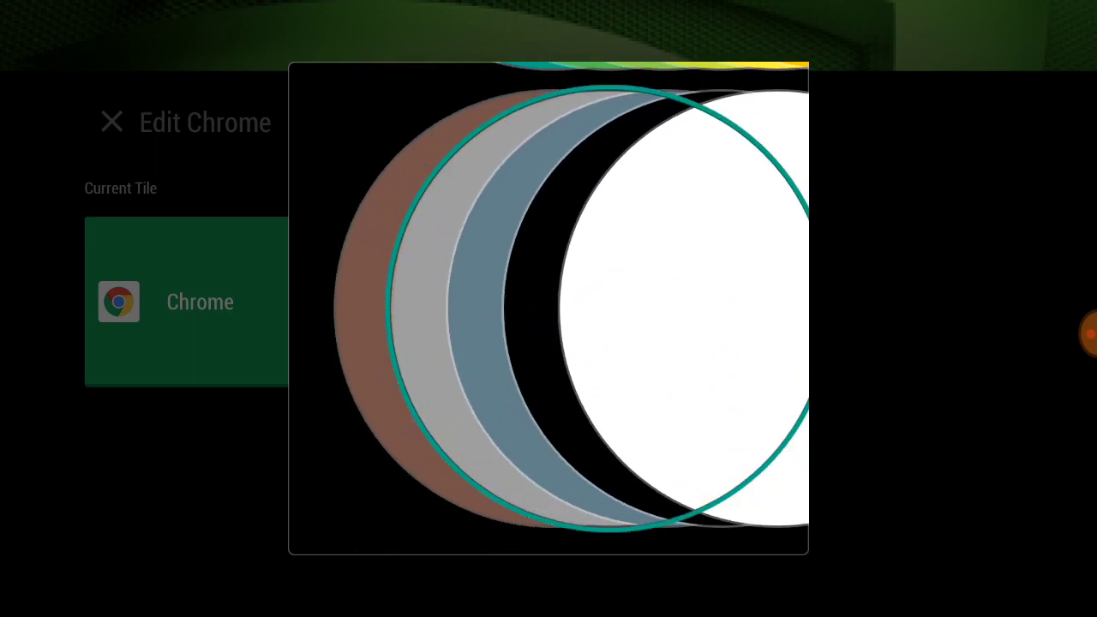
scroll(623, 282, up, 10)
scroll(549, 309, down, 3)
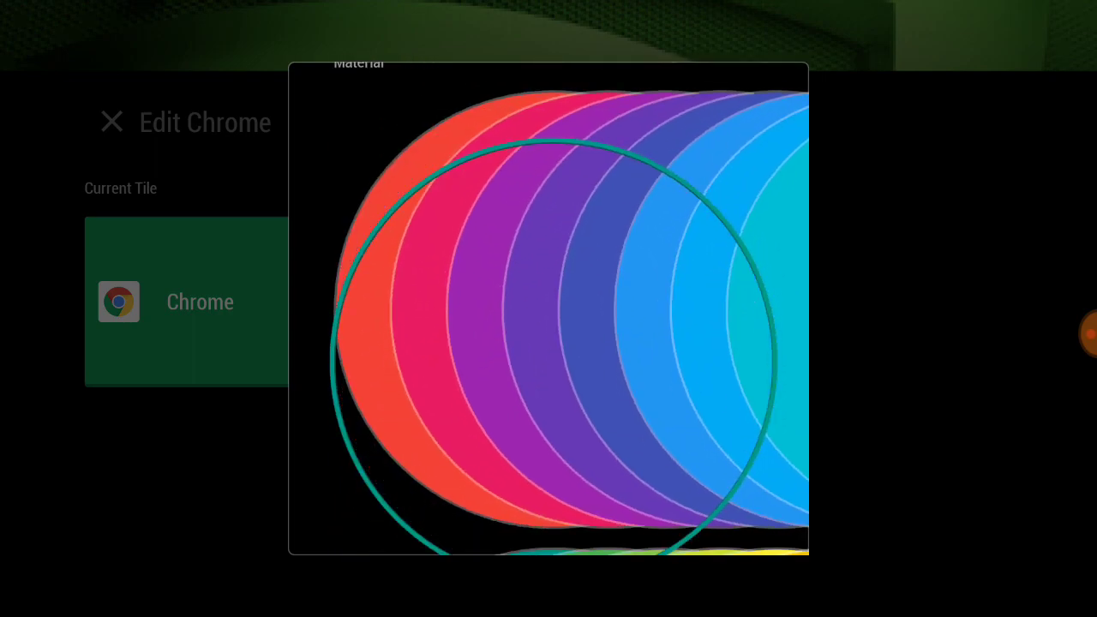
scroll(548, 309, up, 3)
scroll(549, 308, up, 1)
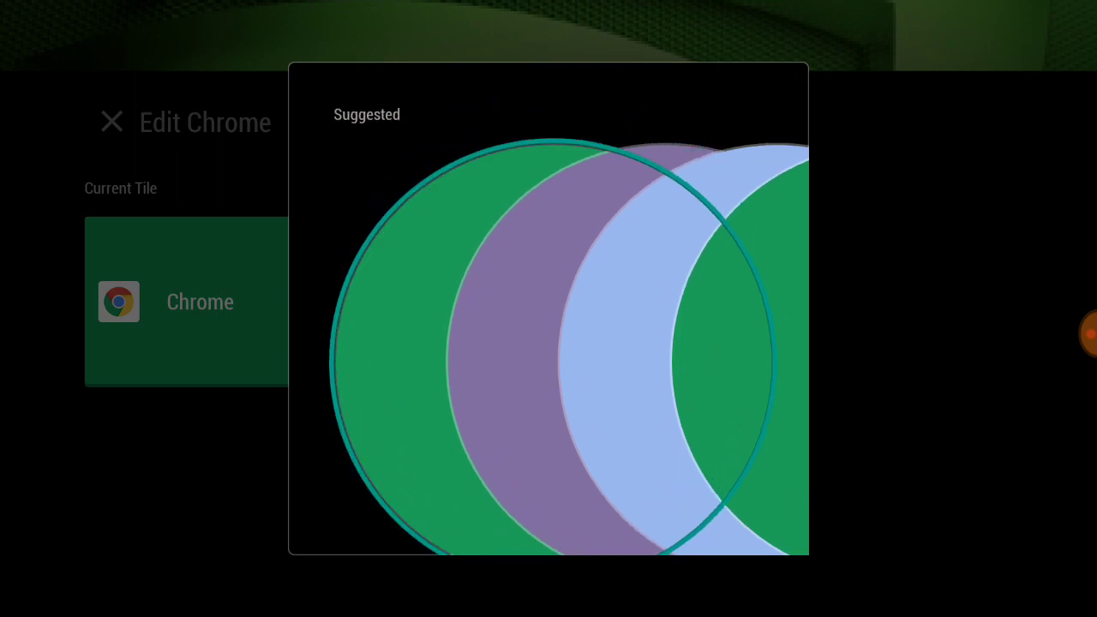
click(610, 366)
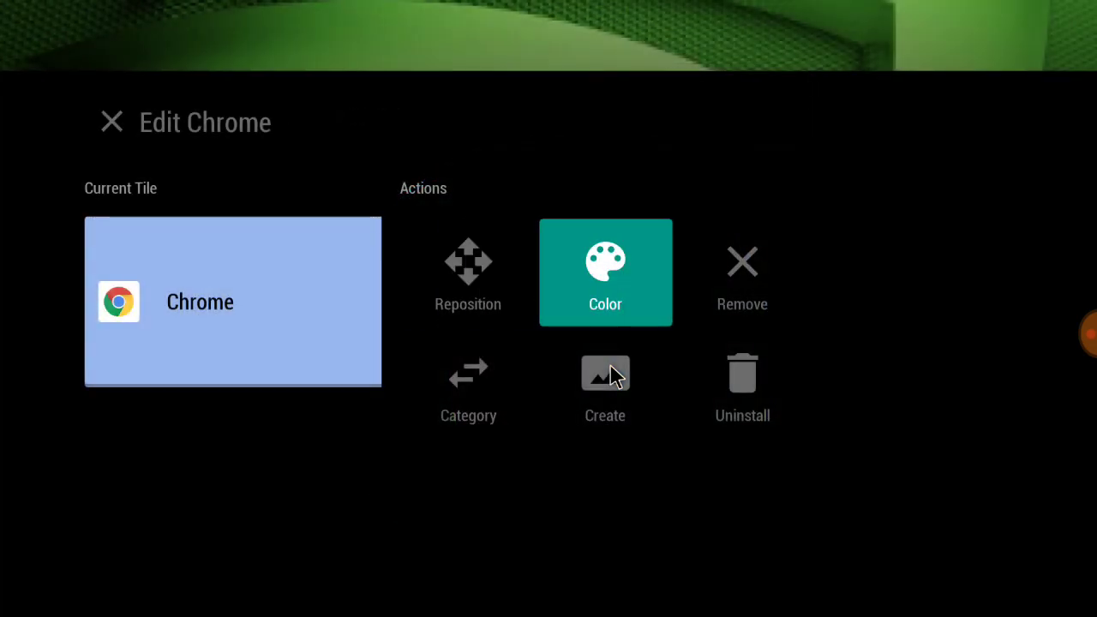
key(Escape)
key(Right)
key(Right)
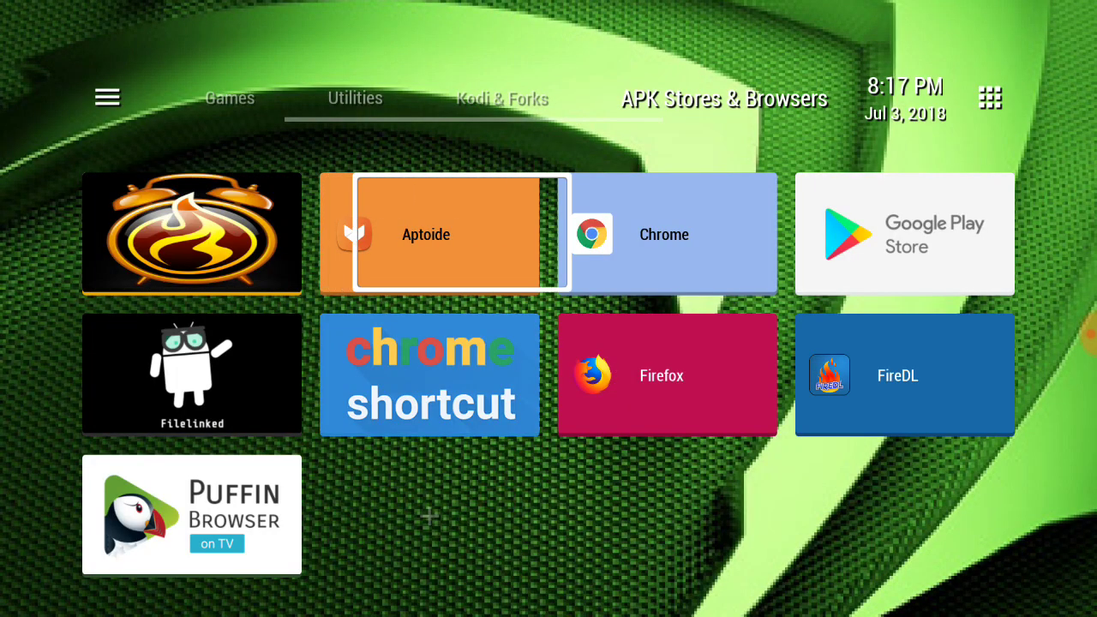
- Apply the dark Google Chrome artwork to the Chrome tile and launch Chrome
key(Return)
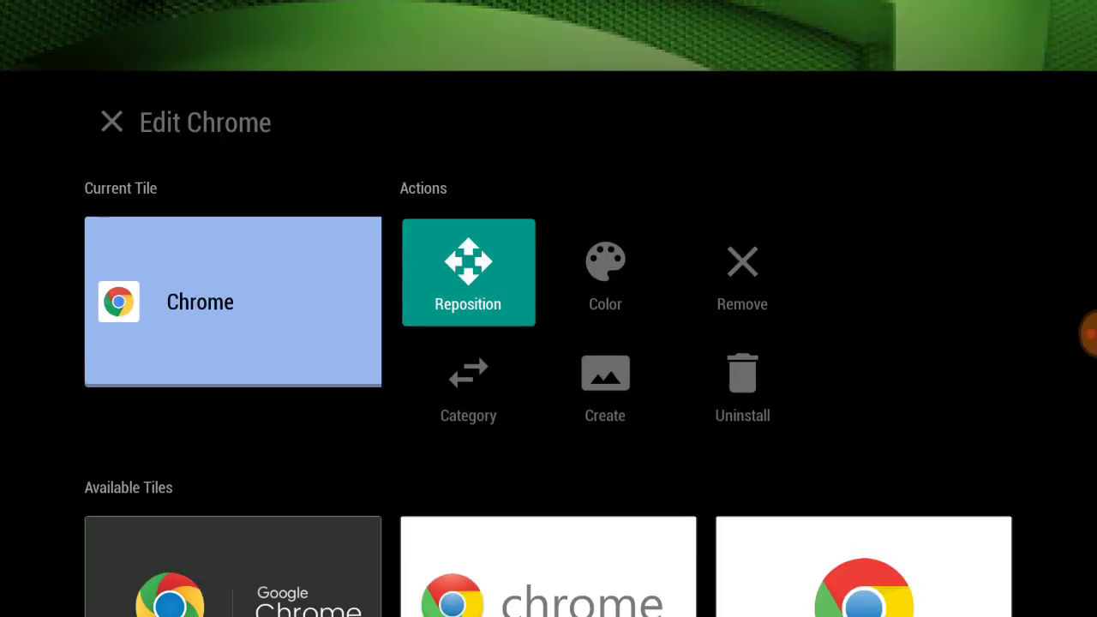
click(358, 614)
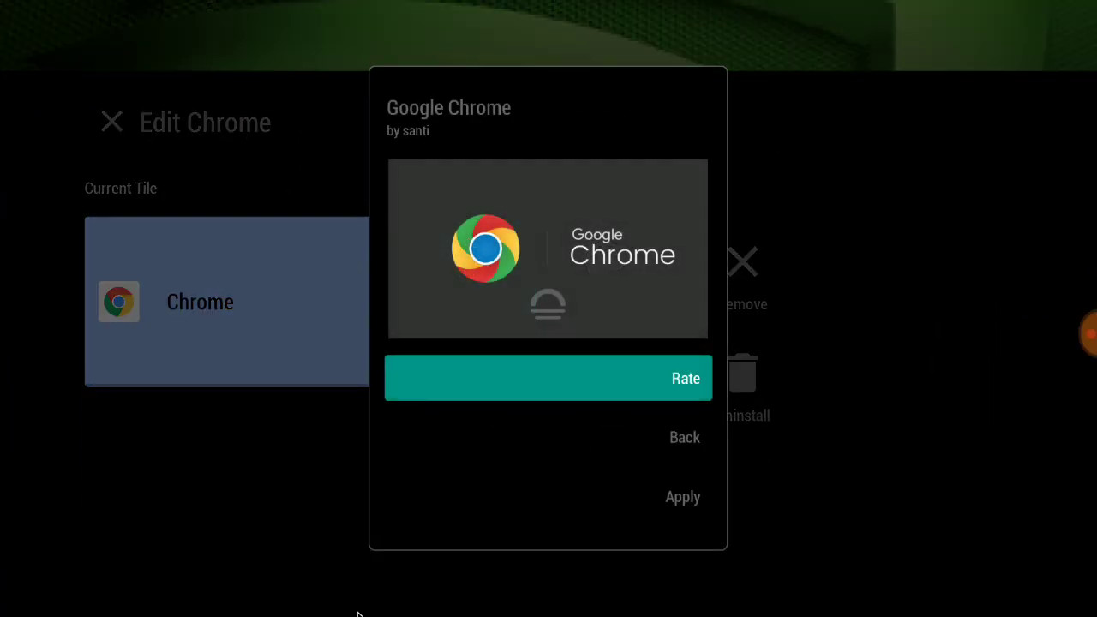
click(673, 513)
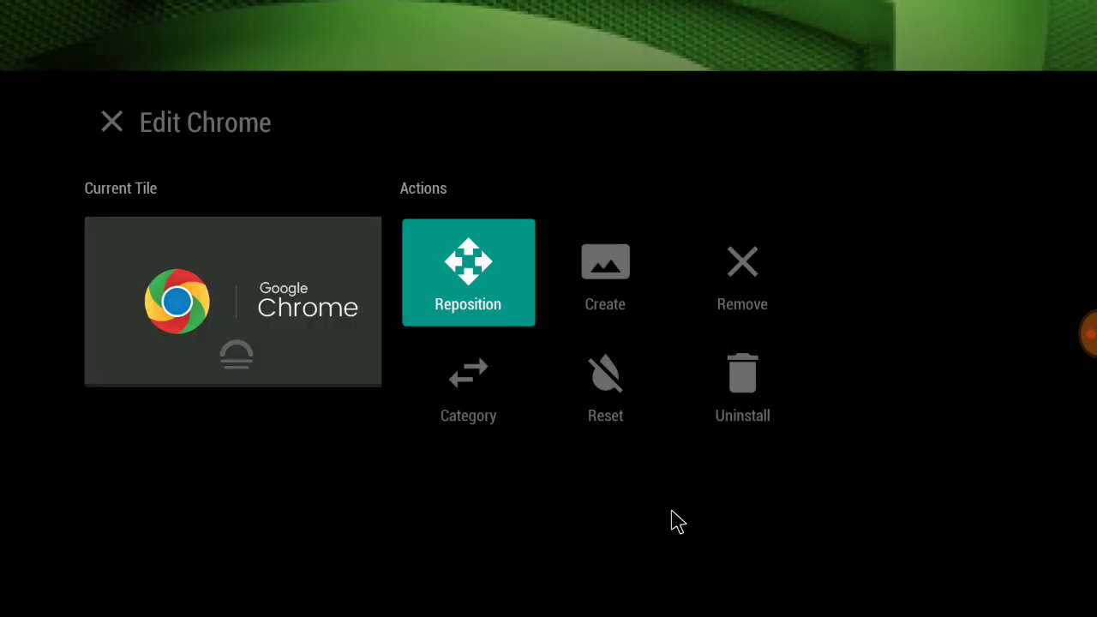
key(Escape)
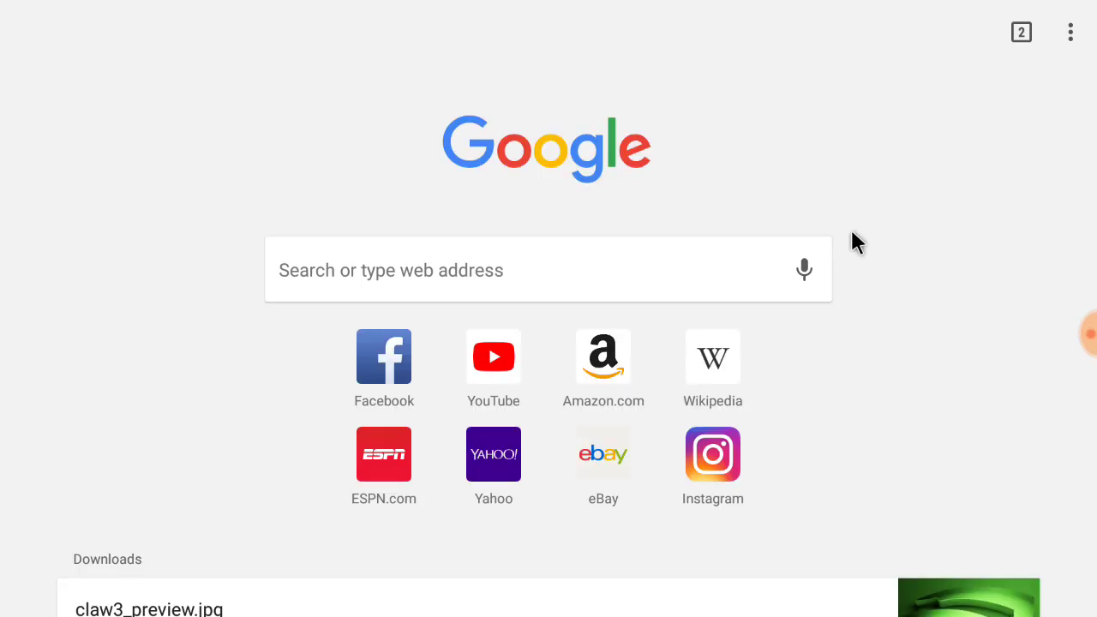
- Turn on Chrome's Desktop site mode
click(1070, 34)
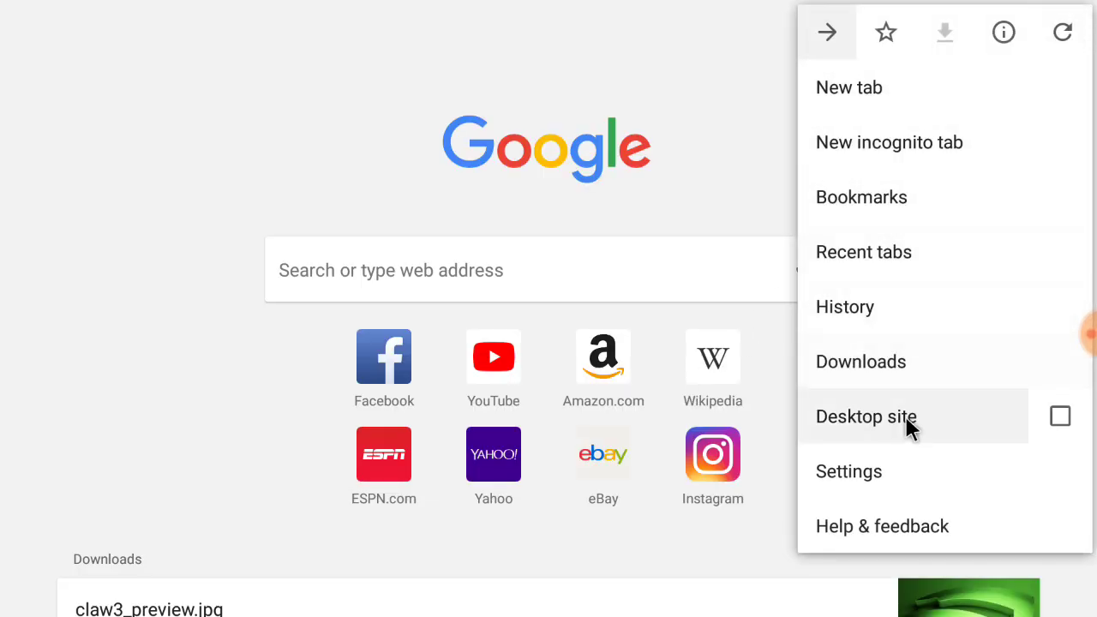
click(911, 426)
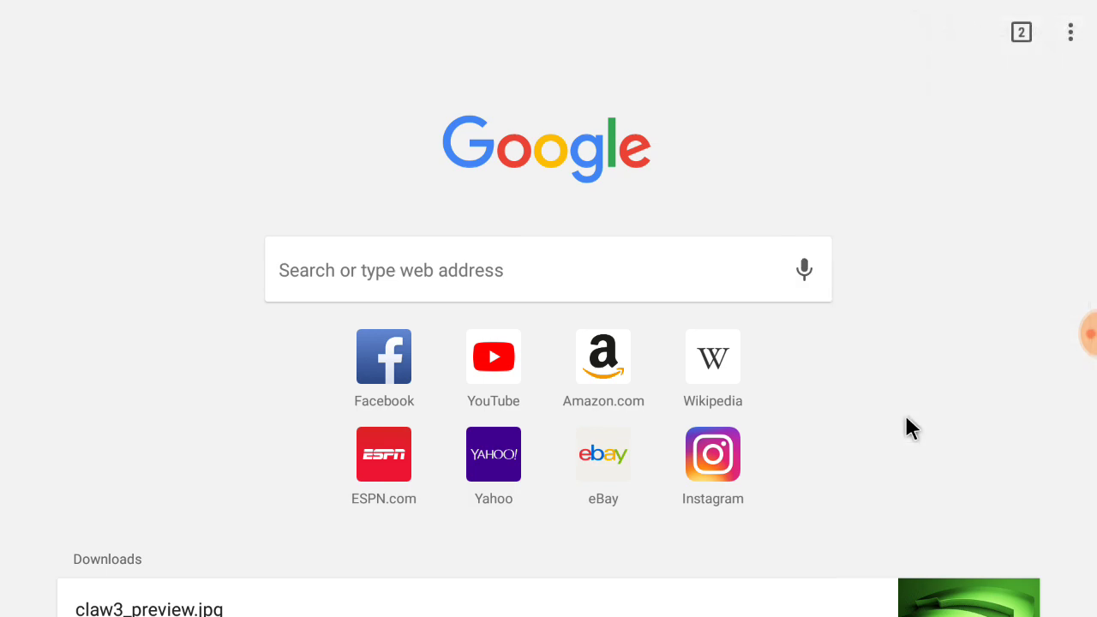
click(1070, 40)
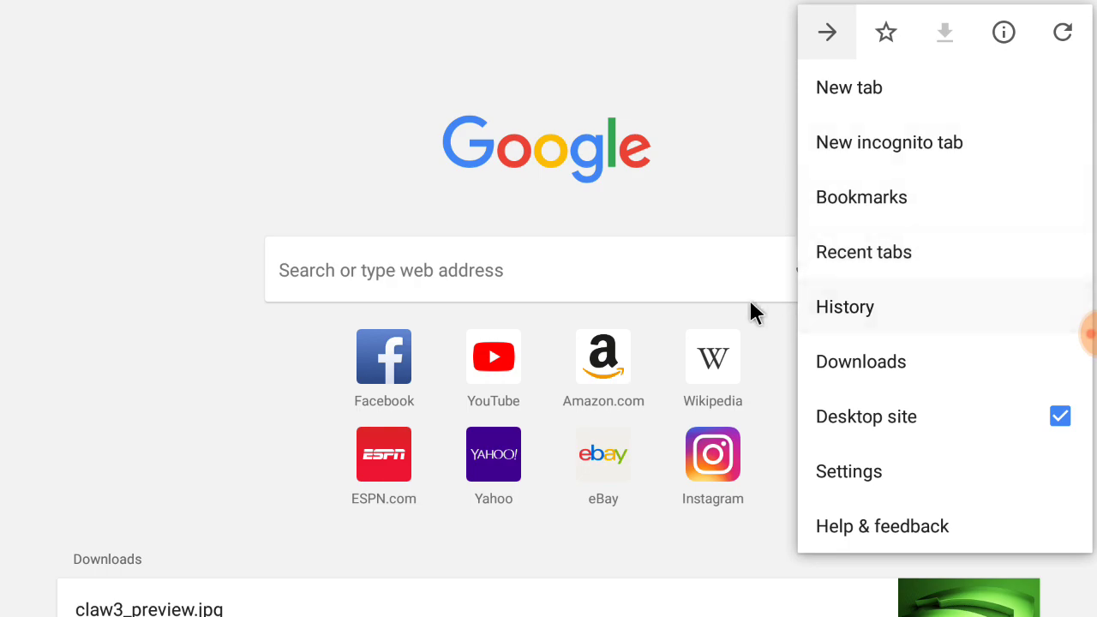
click(688, 257)
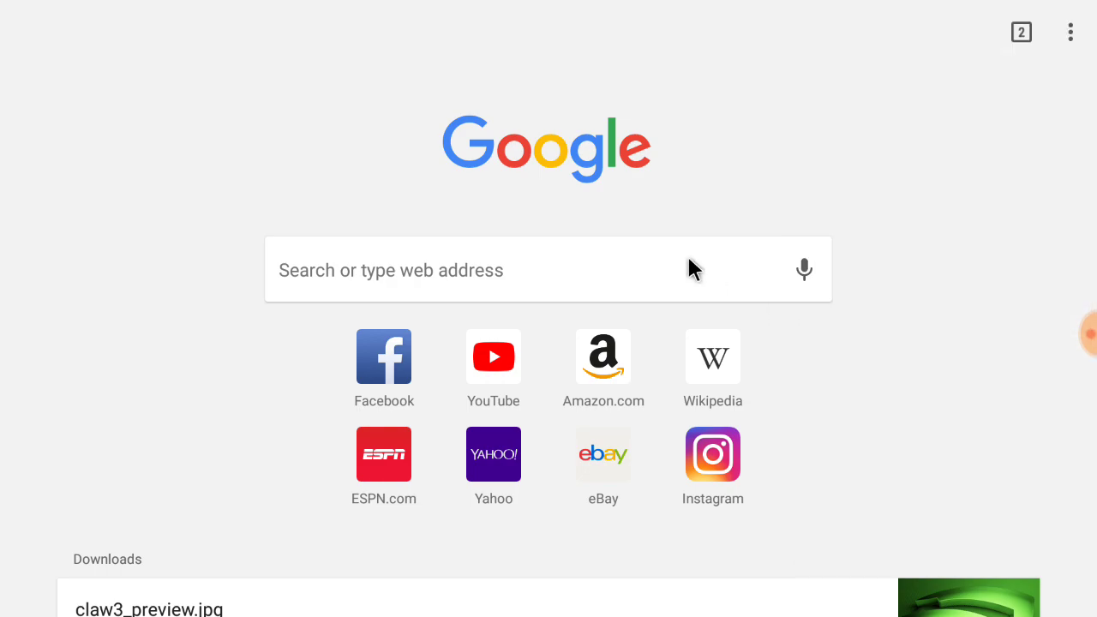
- Search Google for 'nvidia shield 4k images' using the suggestion after typing 'nvidia'
click(520, 253)
text(n)
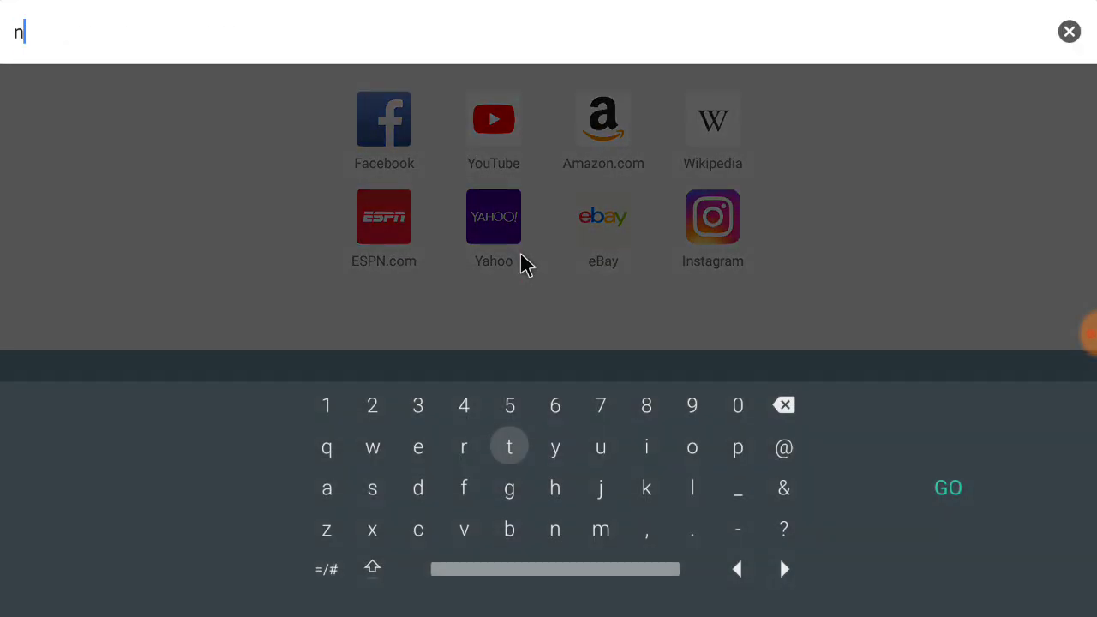
text(vidia shield images)
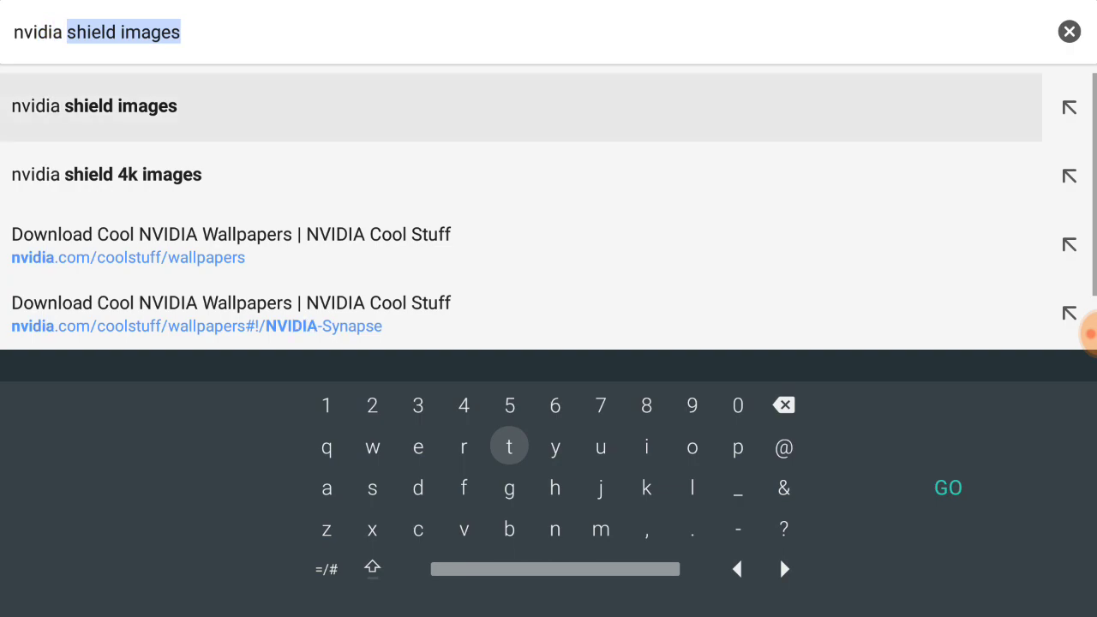
key(Down)
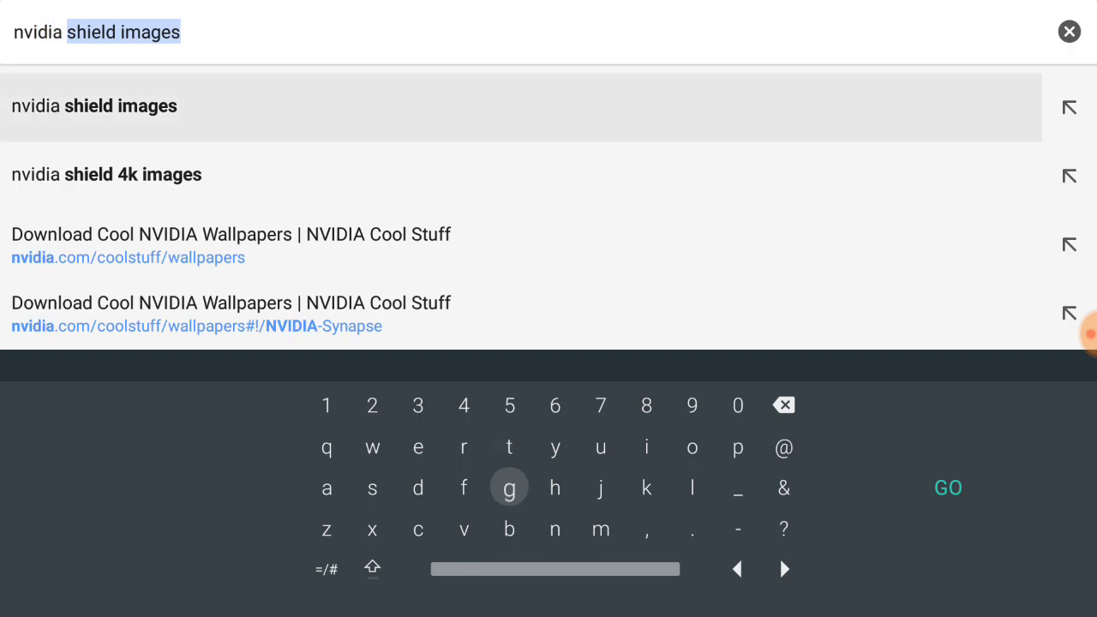
click(128, 171)
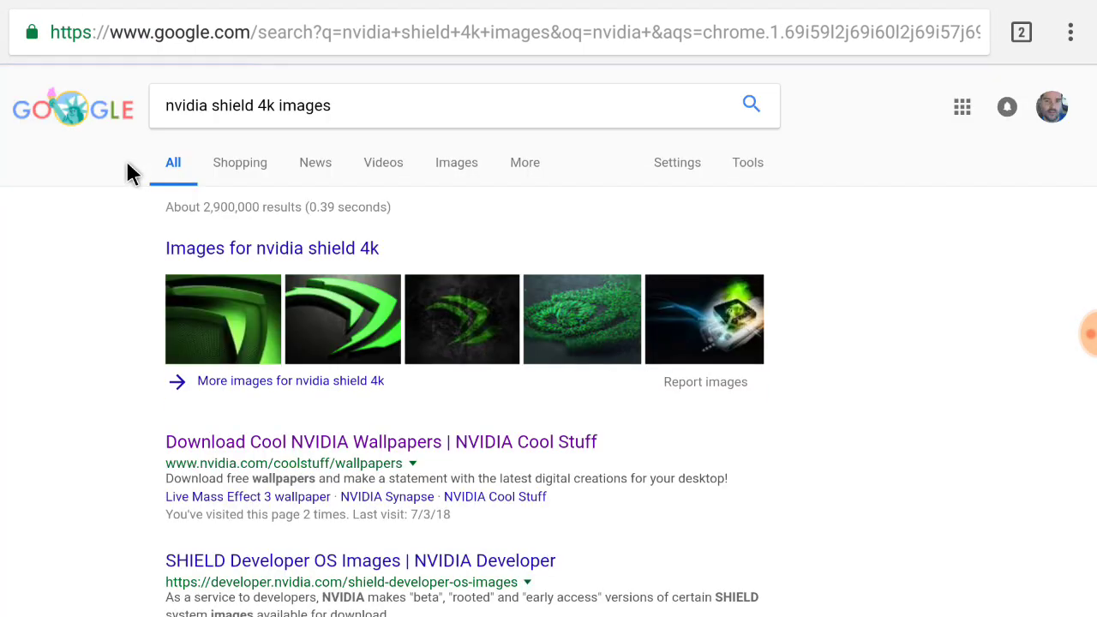
- Open NVIDIA's Cool Stuff wallpapers page and advance the gallery to page 6
click(341, 442)
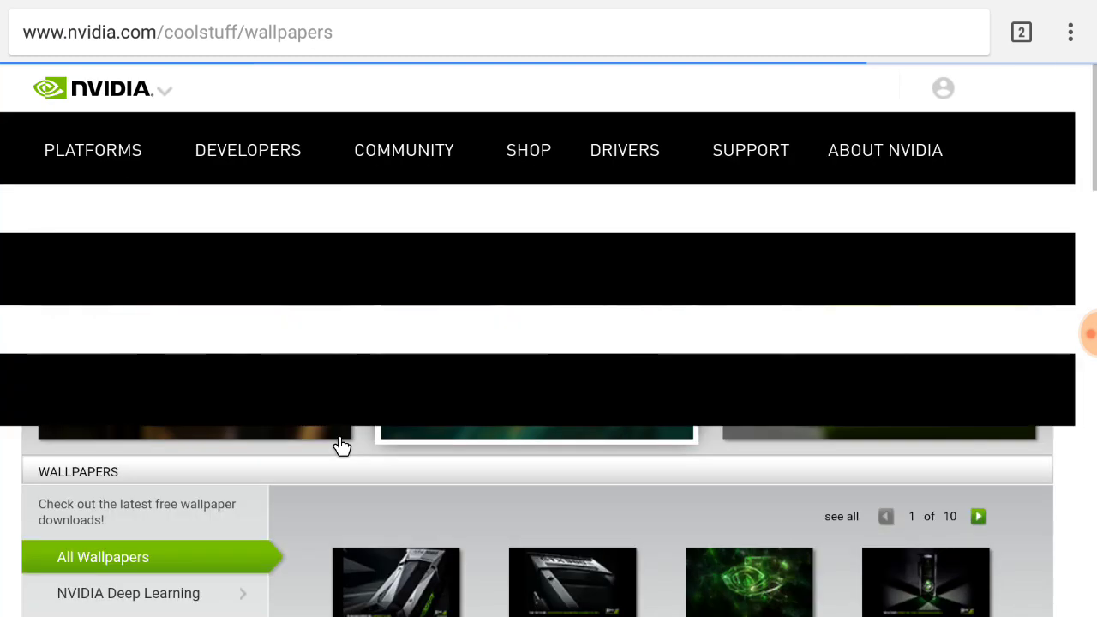
click(979, 518)
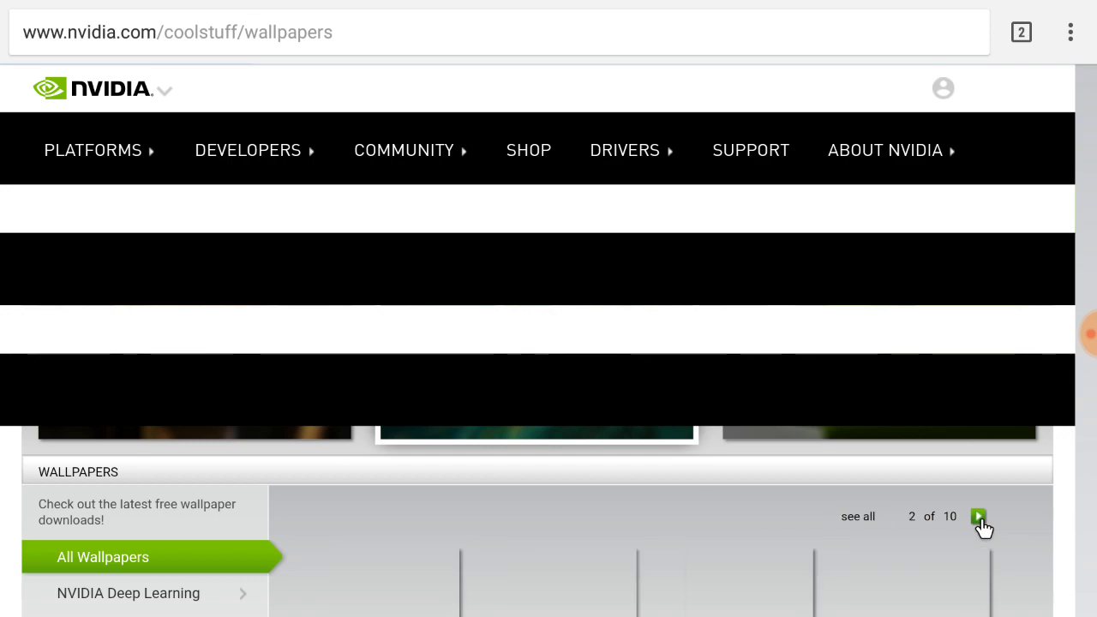
click(979, 517)
click(979, 518)
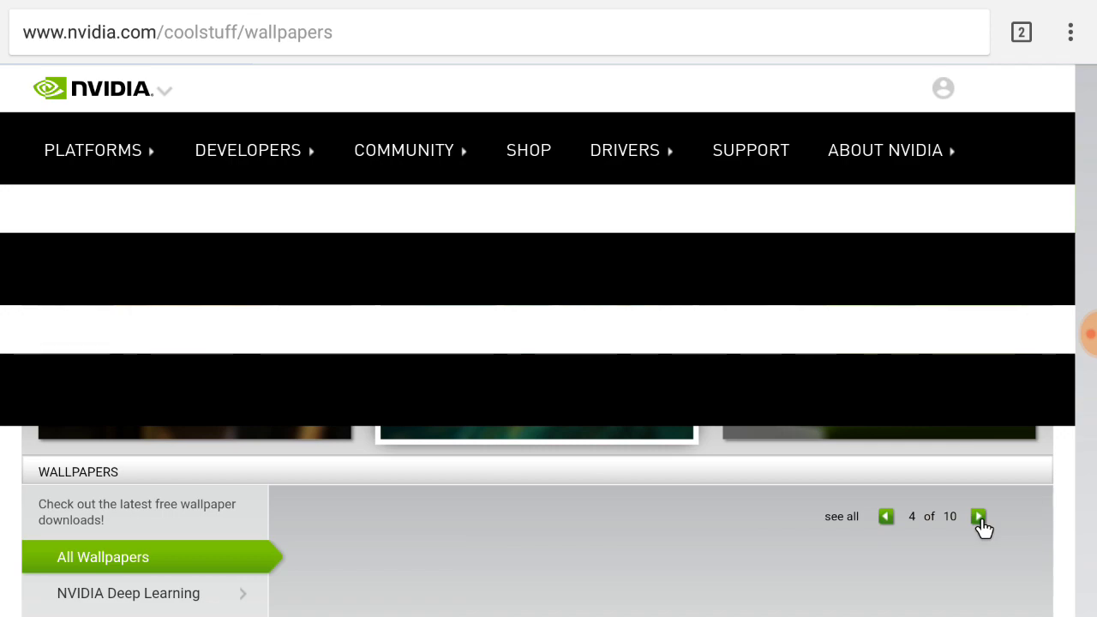
click(979, 518)
click(979, 518)
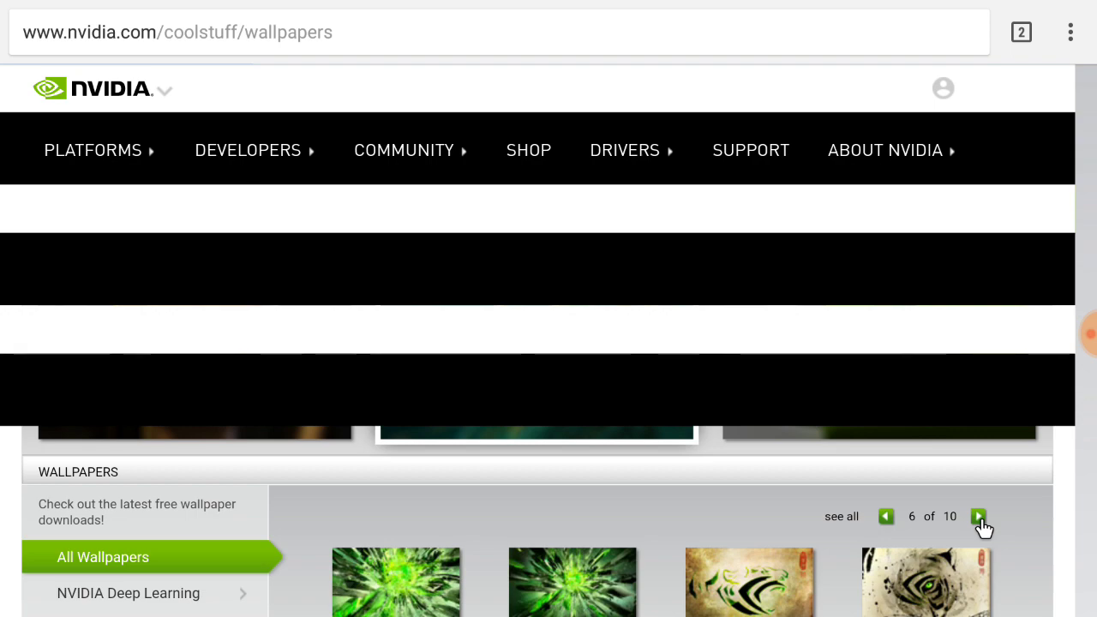
scroll(984, 529, down, 5)
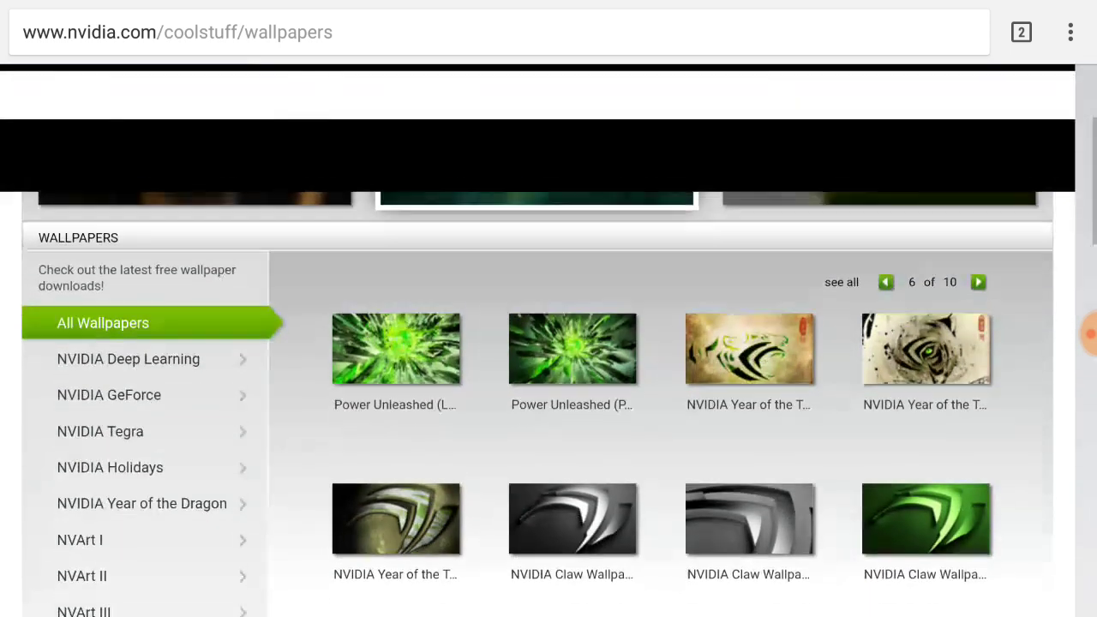
scroll(926, 514, down, 5)
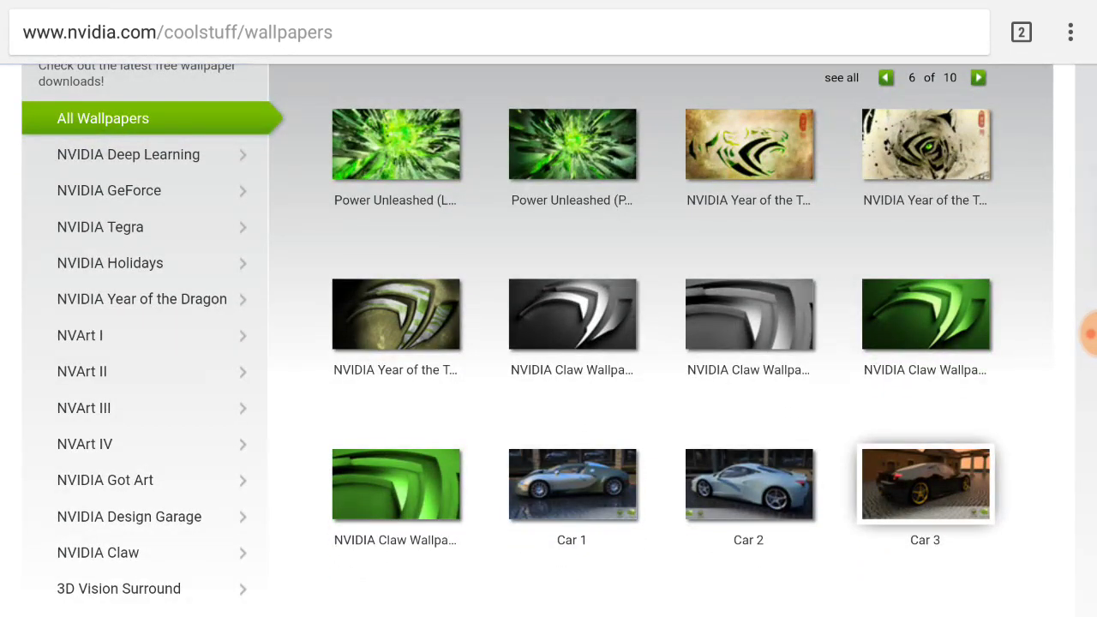
scroll(926, 488, up, 4)
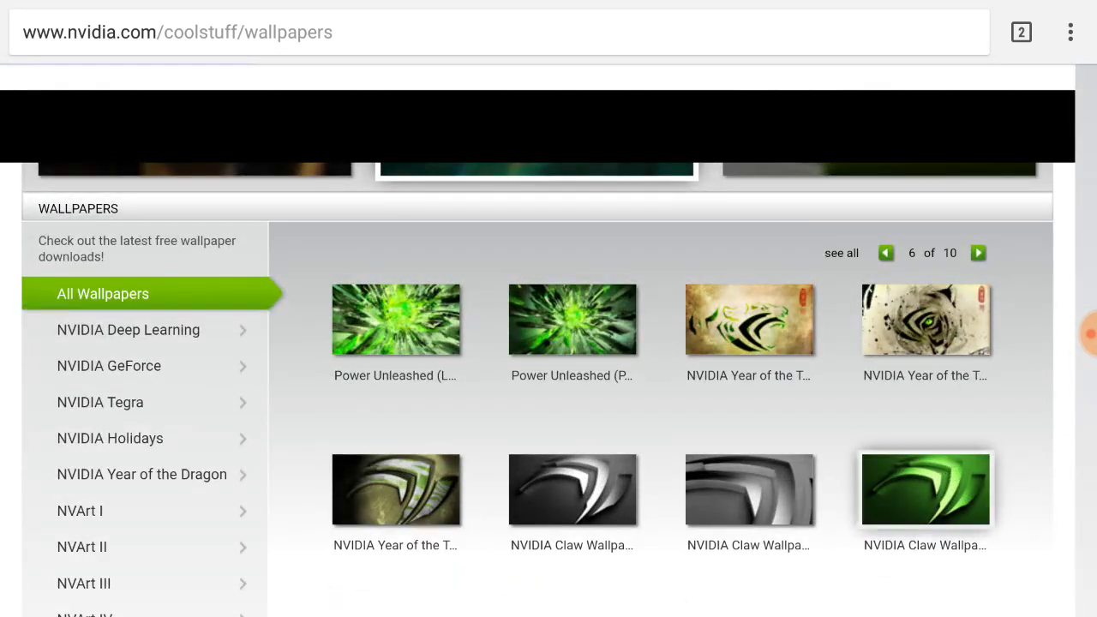
- Page forward to page 10 of 10, then back to page 6 with the tiger wallpapers
click(979, 254)
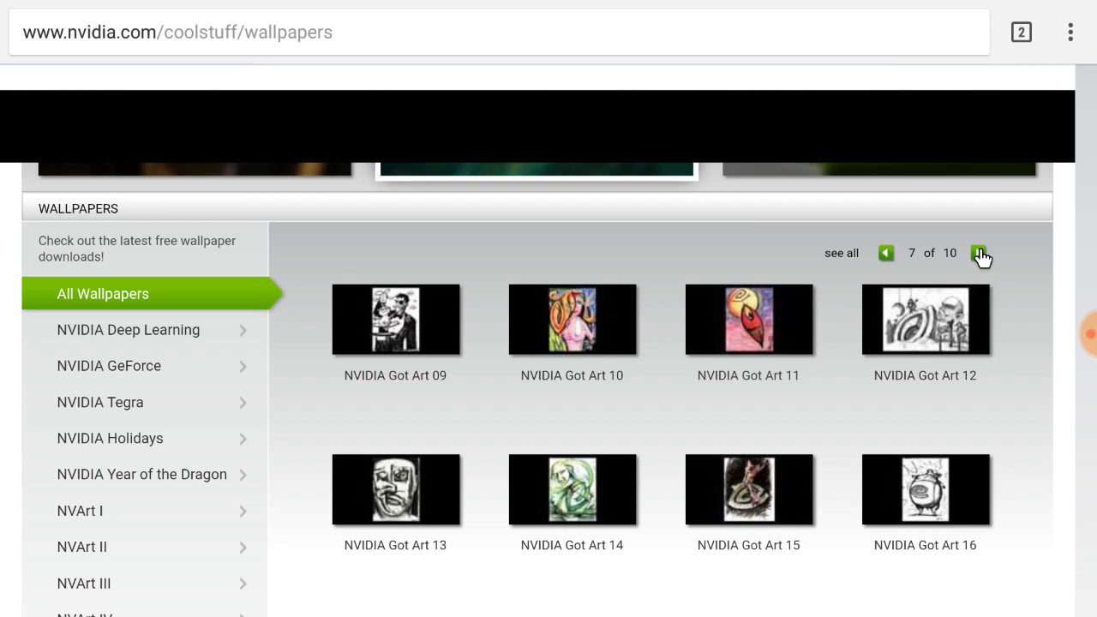
click(980, 254)
click(979, 254)
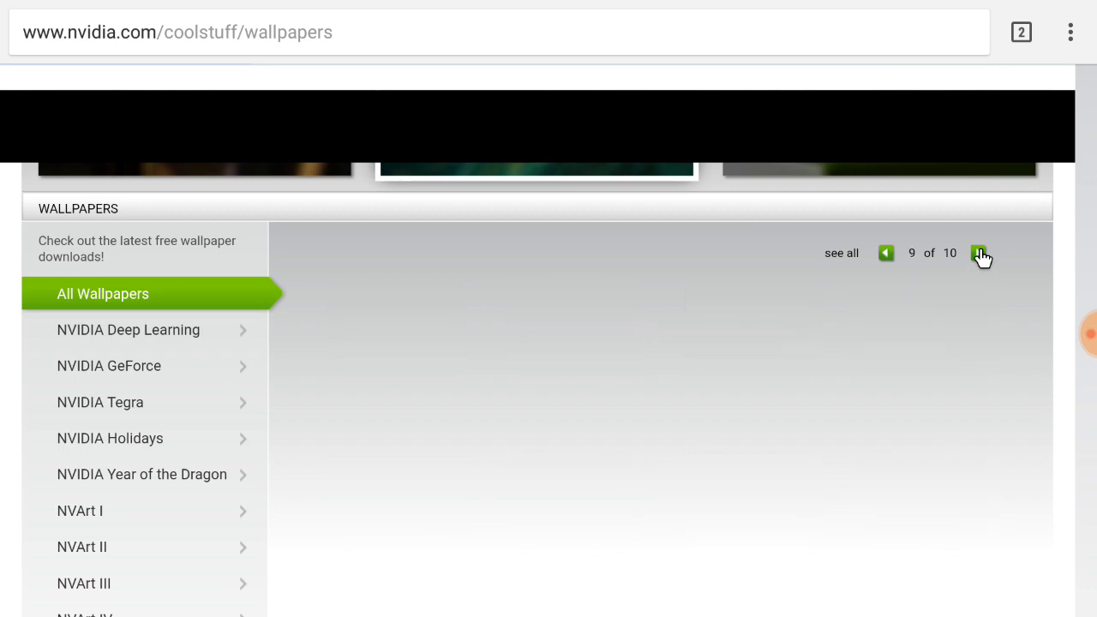
click(980, 254)
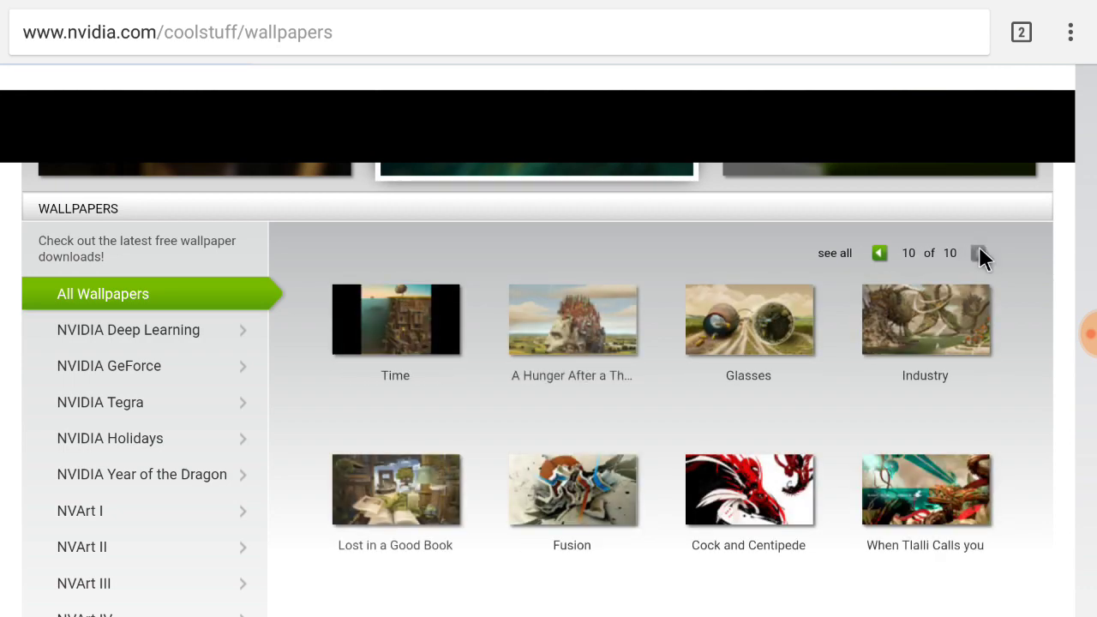
click(878, 256)
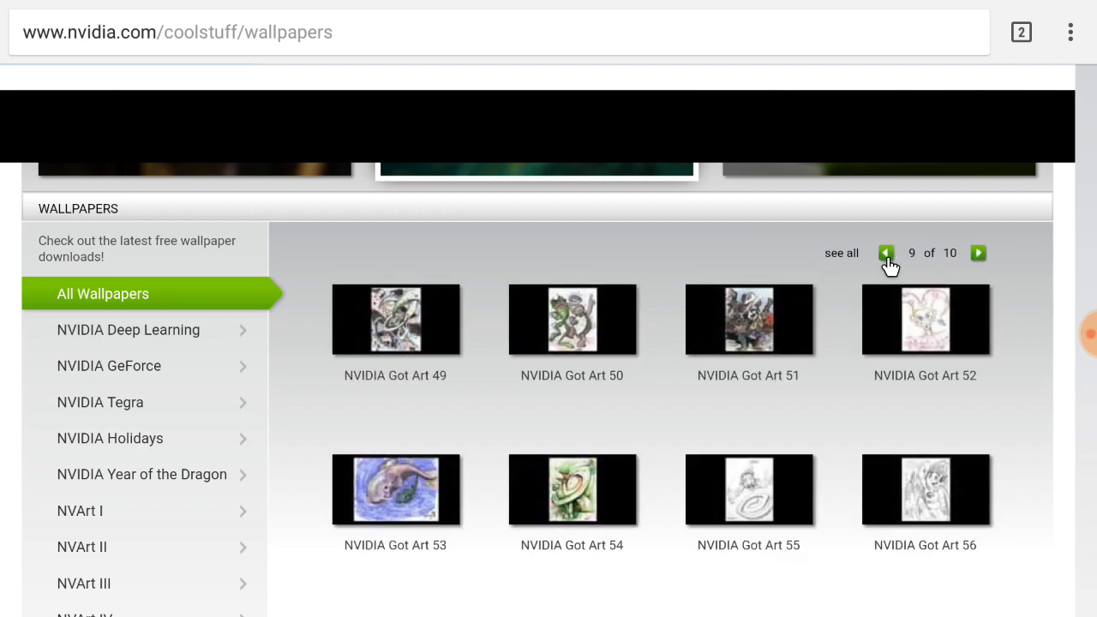
click(888, 256)
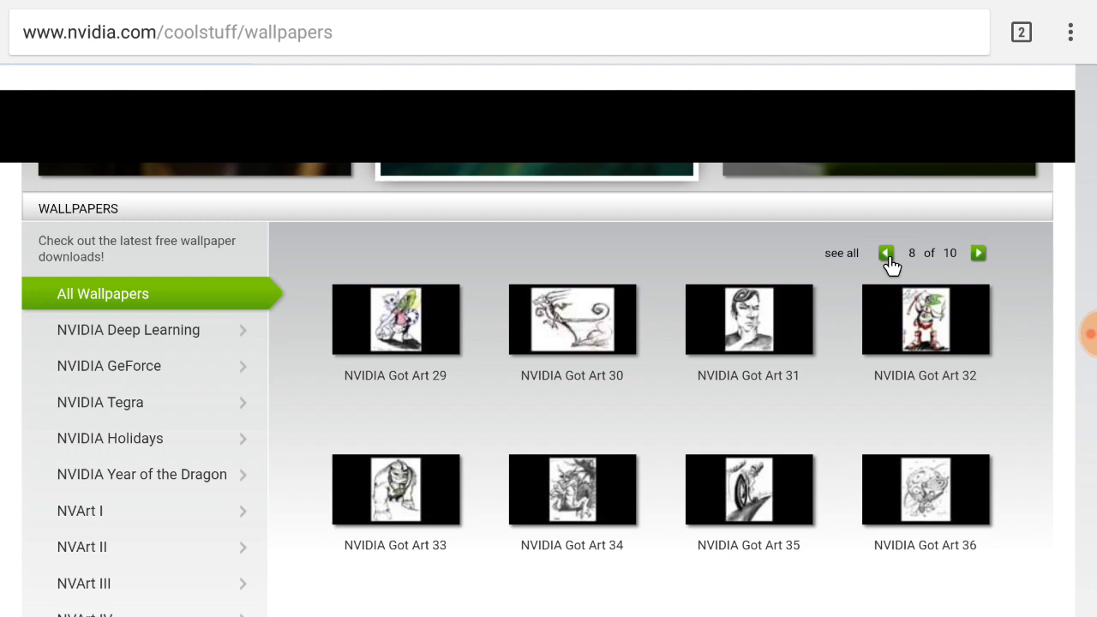
click(888, 256)
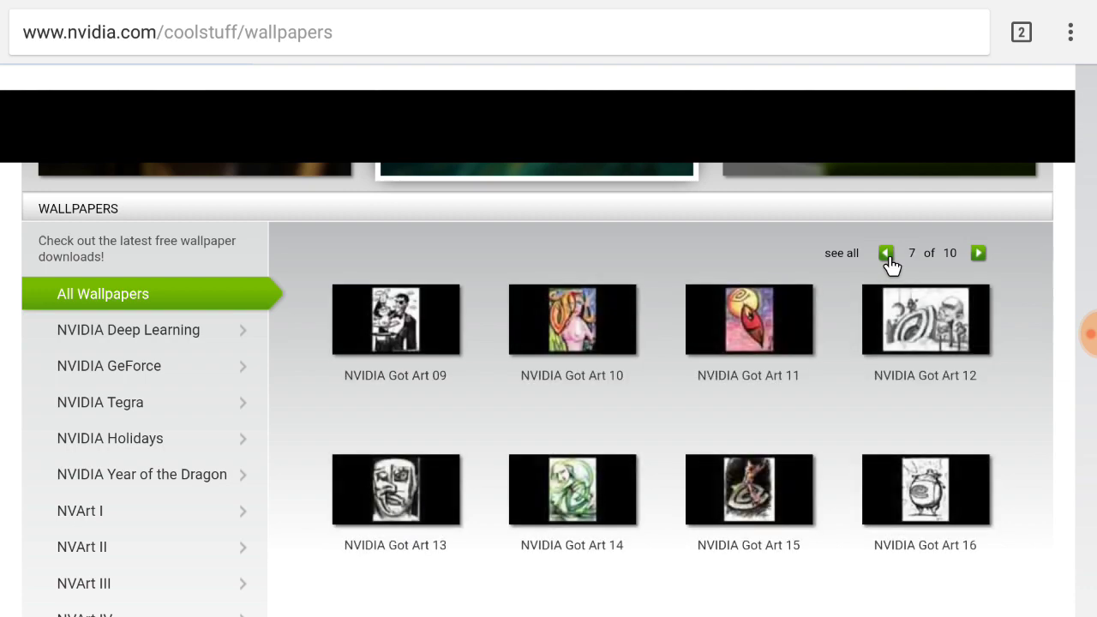
click(888, 256)
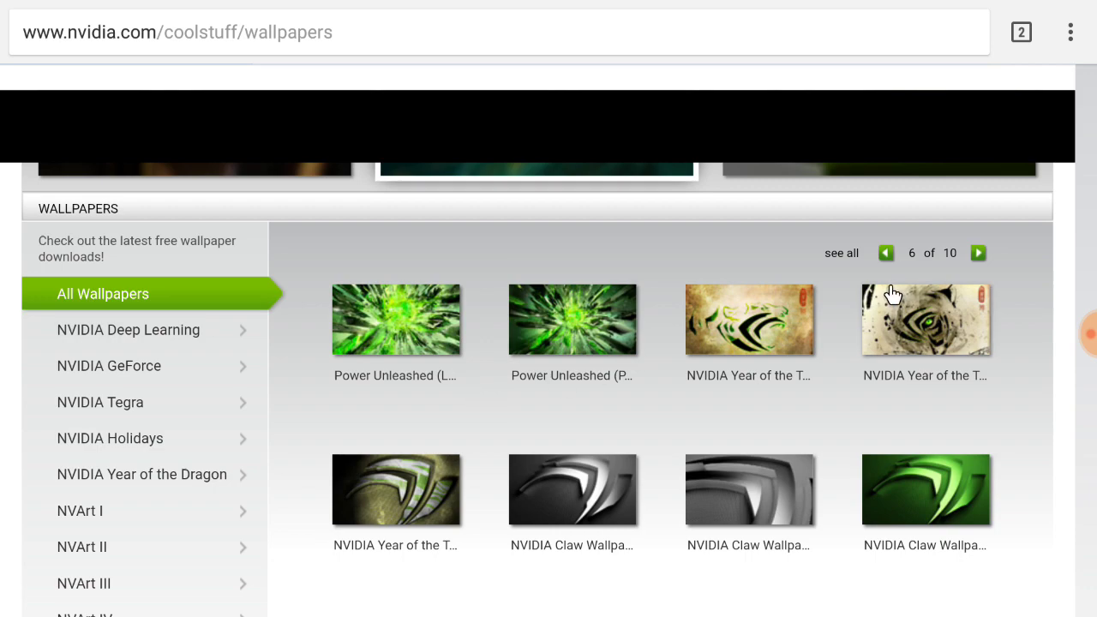
- Download the second Year of the Tiger wallpaper as Tiger2_preview.jpg and open it
click(902, 341)
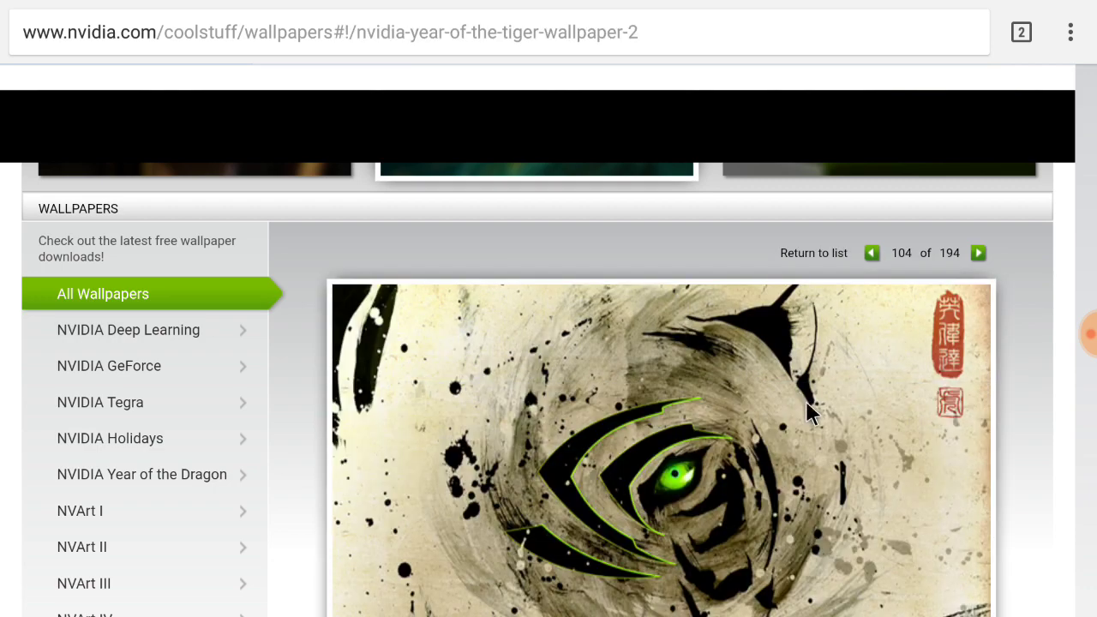
right_click(707, 450)
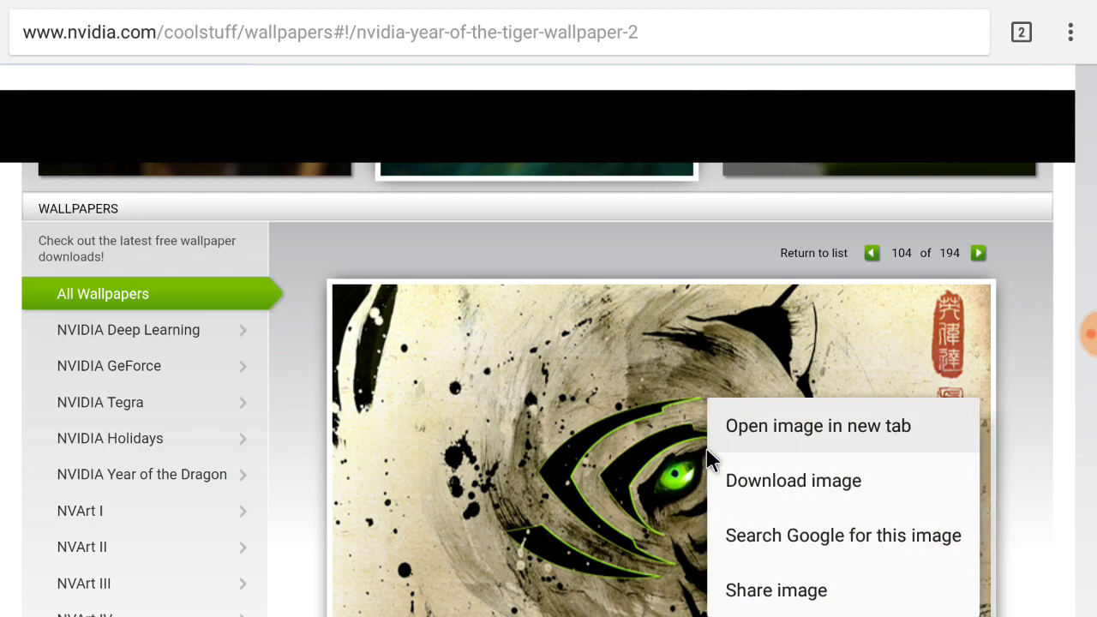
click(713, 470)
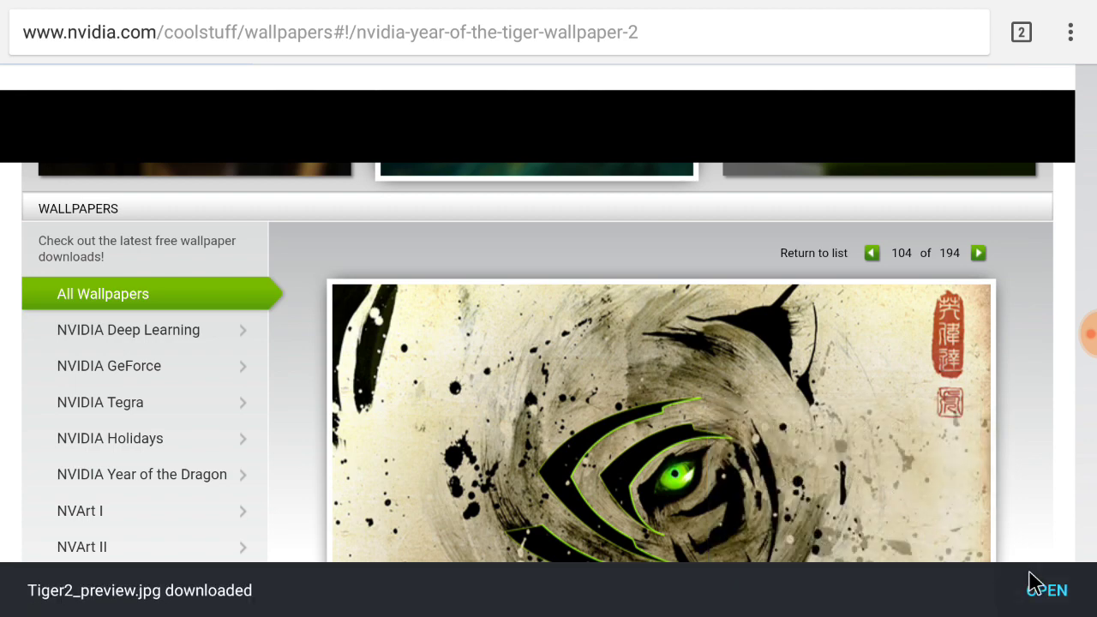
click(1036, 585)
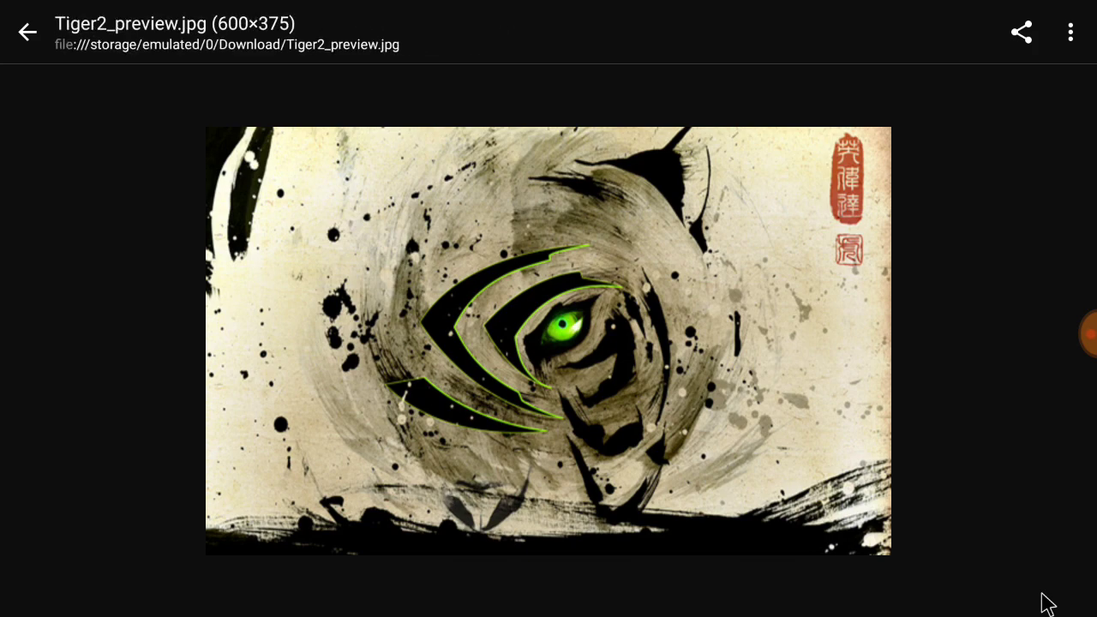
- Back out of the image, search results and new-tab page to exit Chrome
key(Escape)
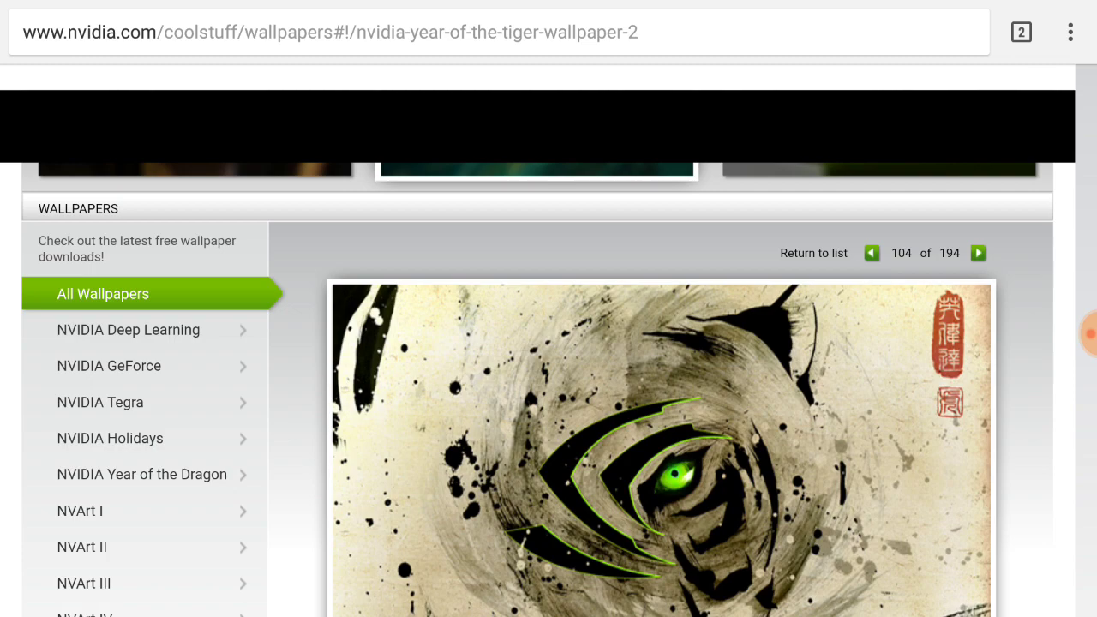
key(Escape)
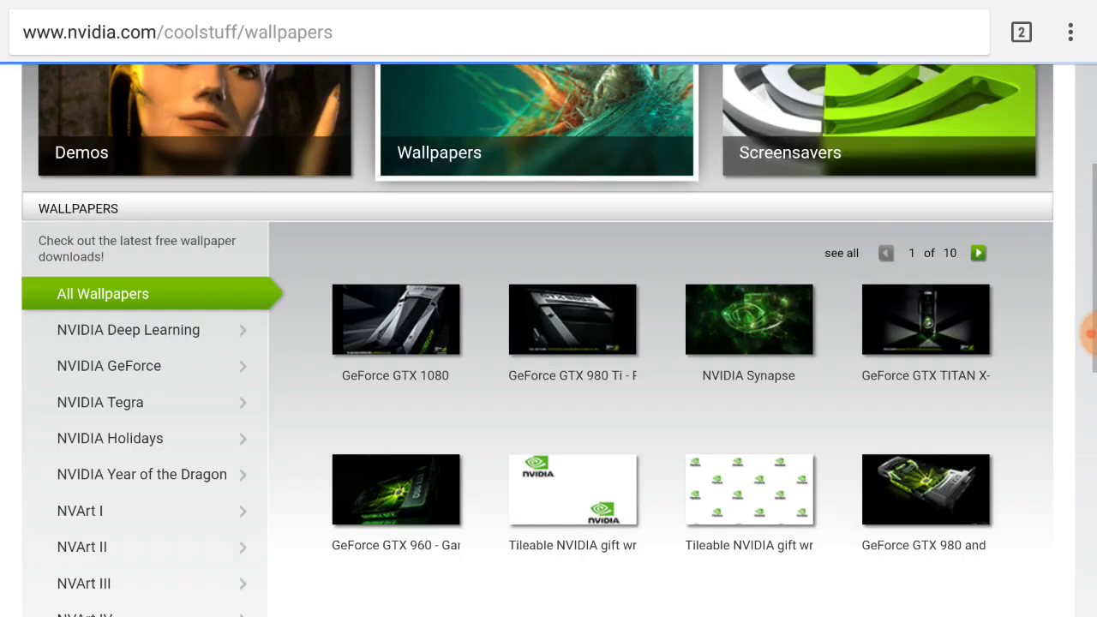
key(Escape)
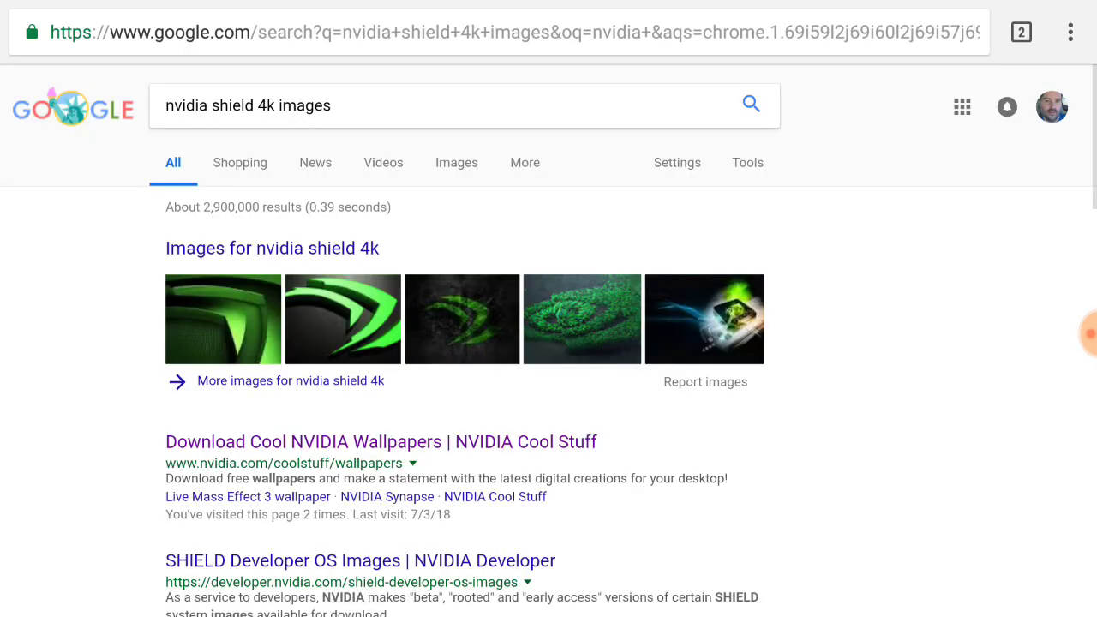
key(Escape)
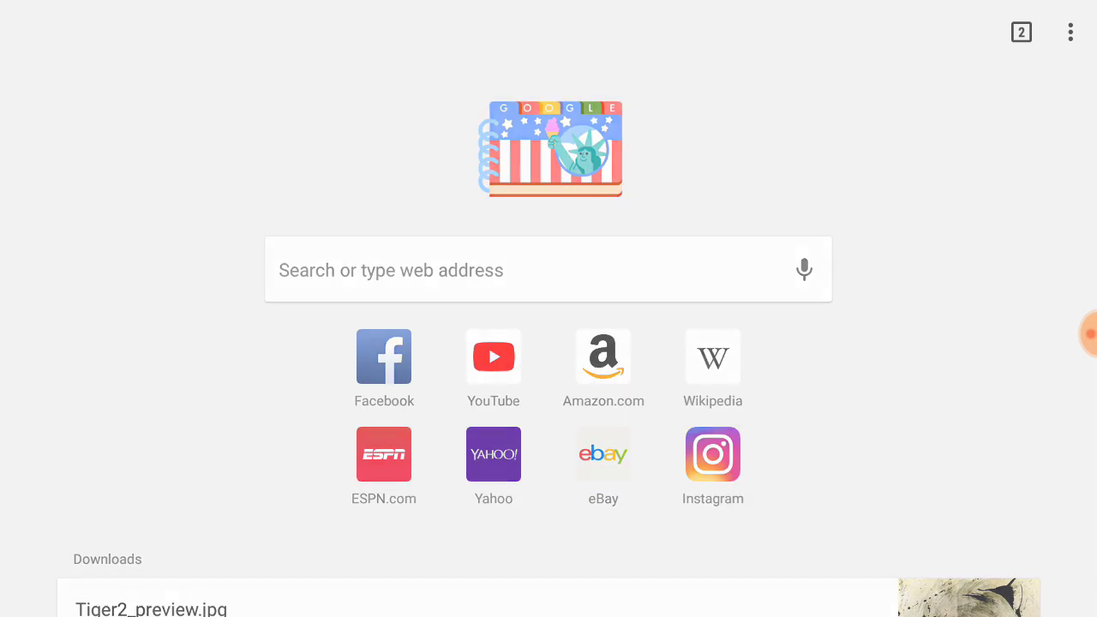
key(Escape)
- Open the launcher's Settings from its main menu
key(Up)
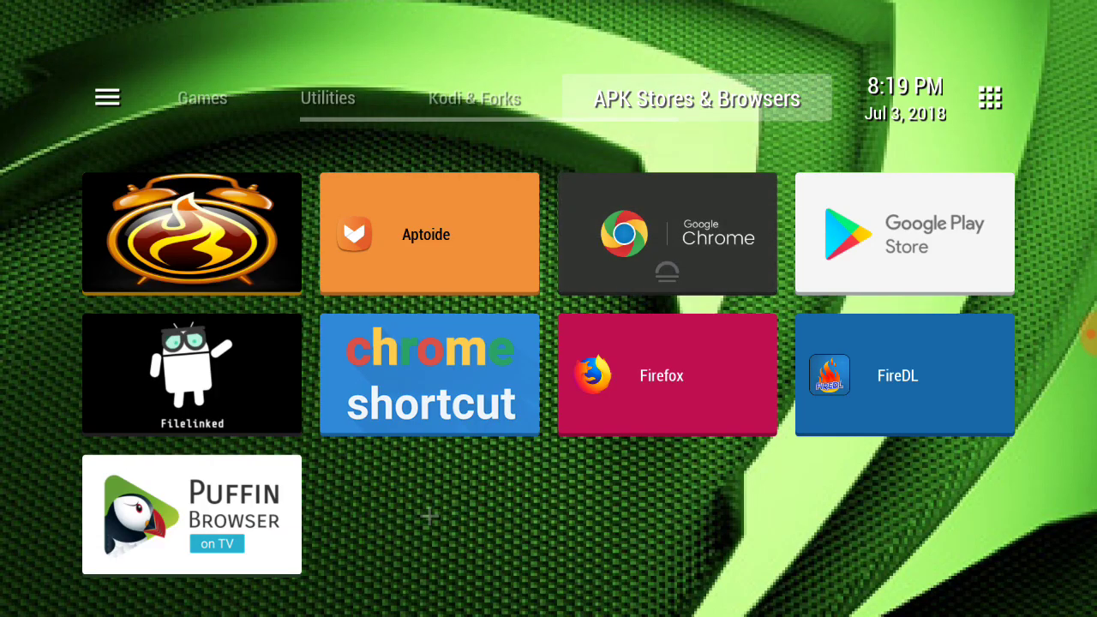
key(Left)
key(Left)
key(Left)
key(Left)
key(Left)
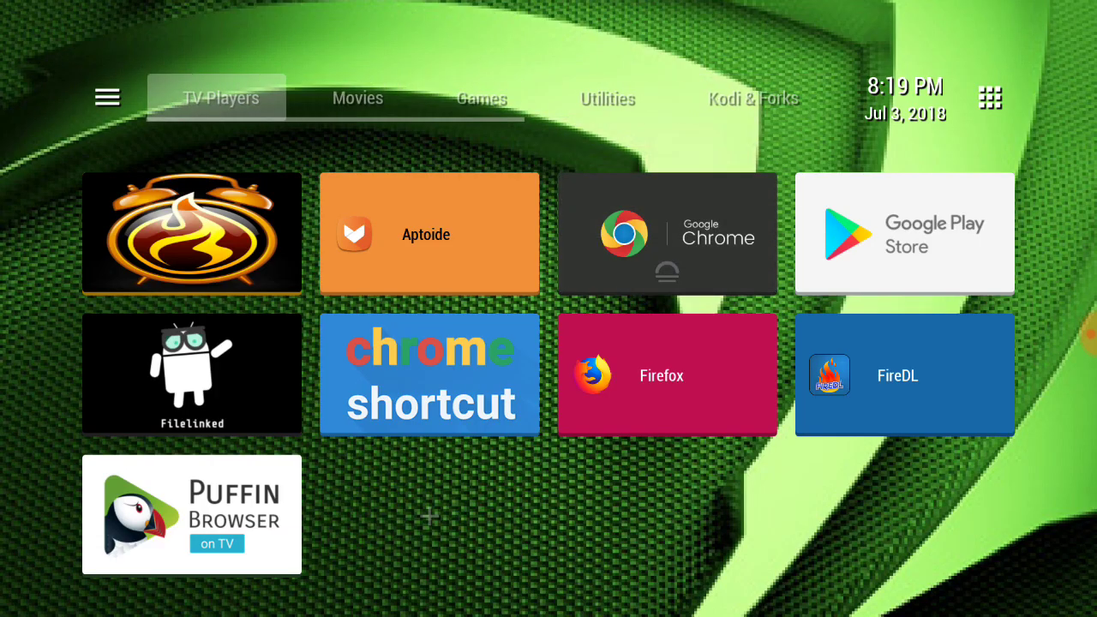
key(Left)
key(Return)
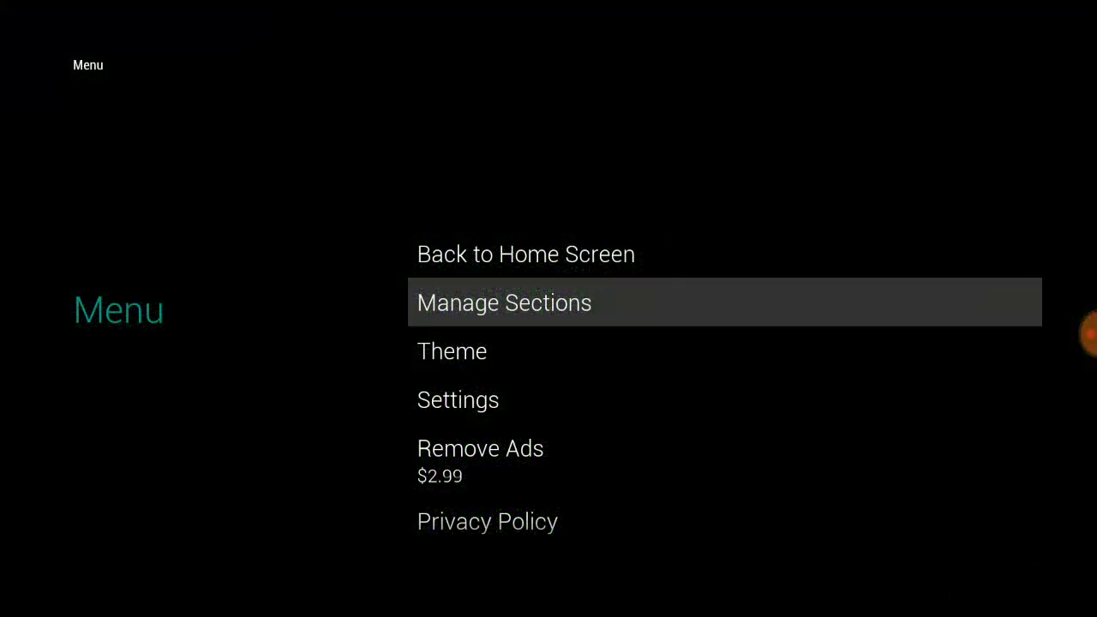
key(Down)
key(Down)
key(Return)
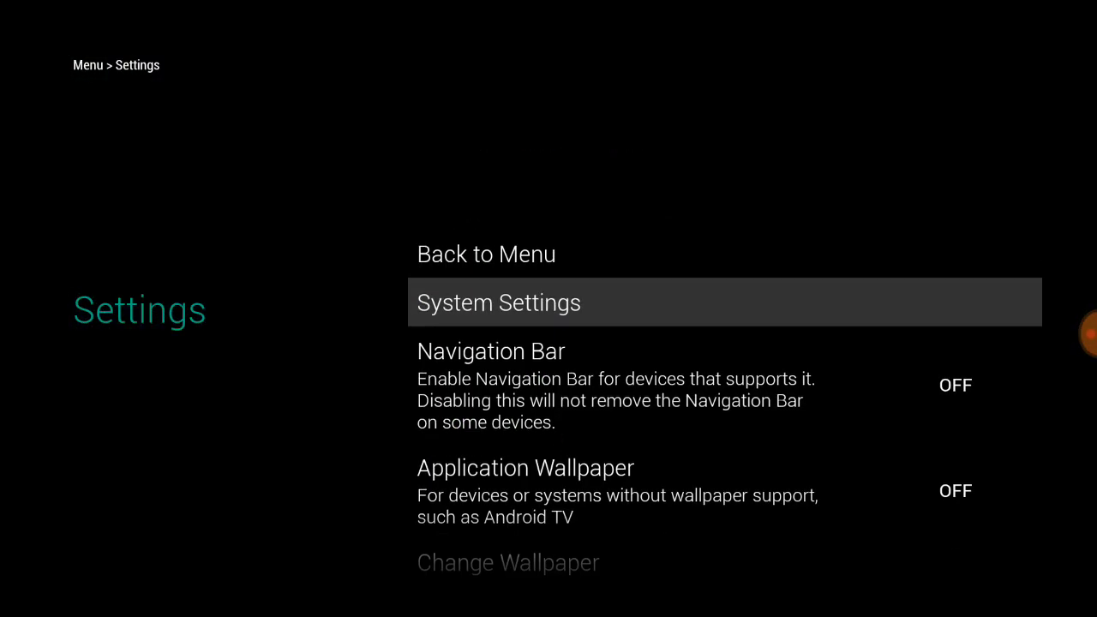
- Turn Application Wallpaper on and back off, then start Change Wallpaper
key(Down)
key(Down)
key(Right)
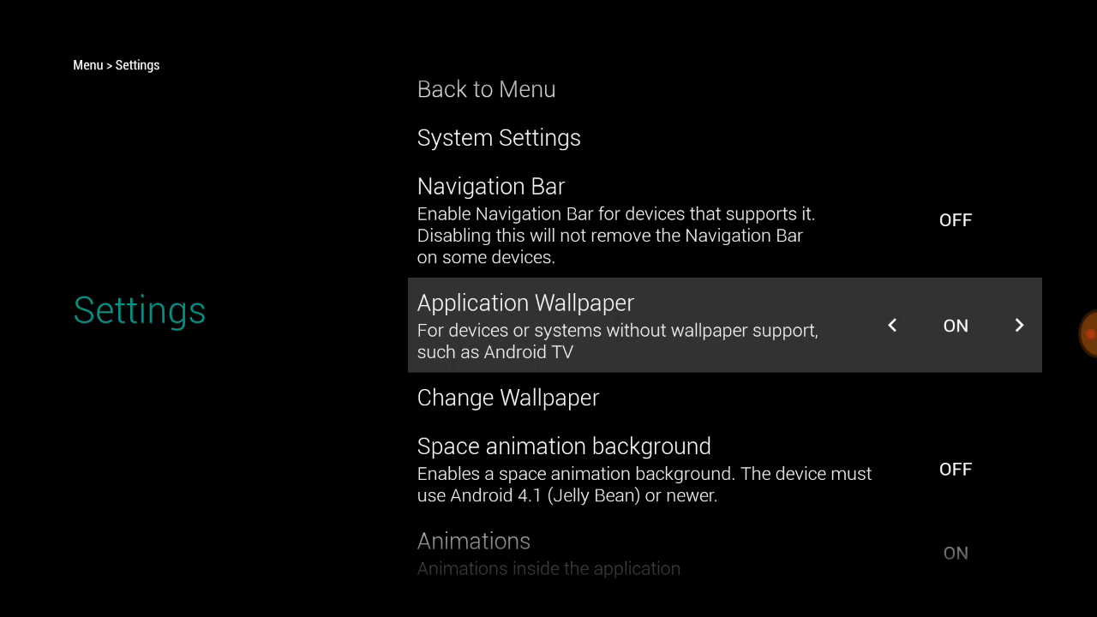
key(Right)
key(Down)
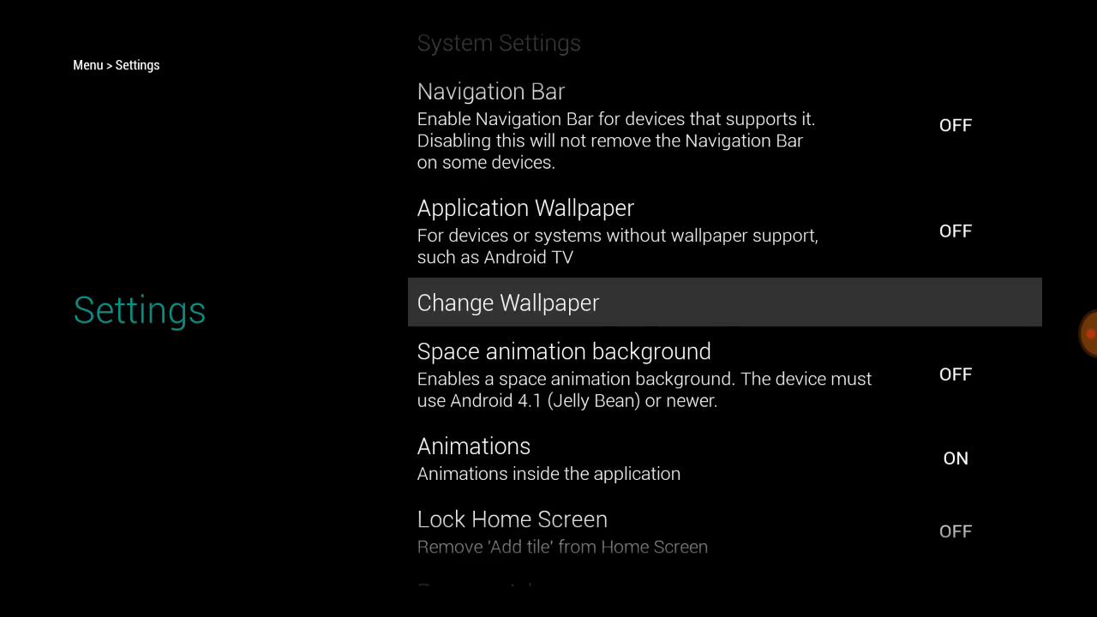
key(Return)
key(Return)
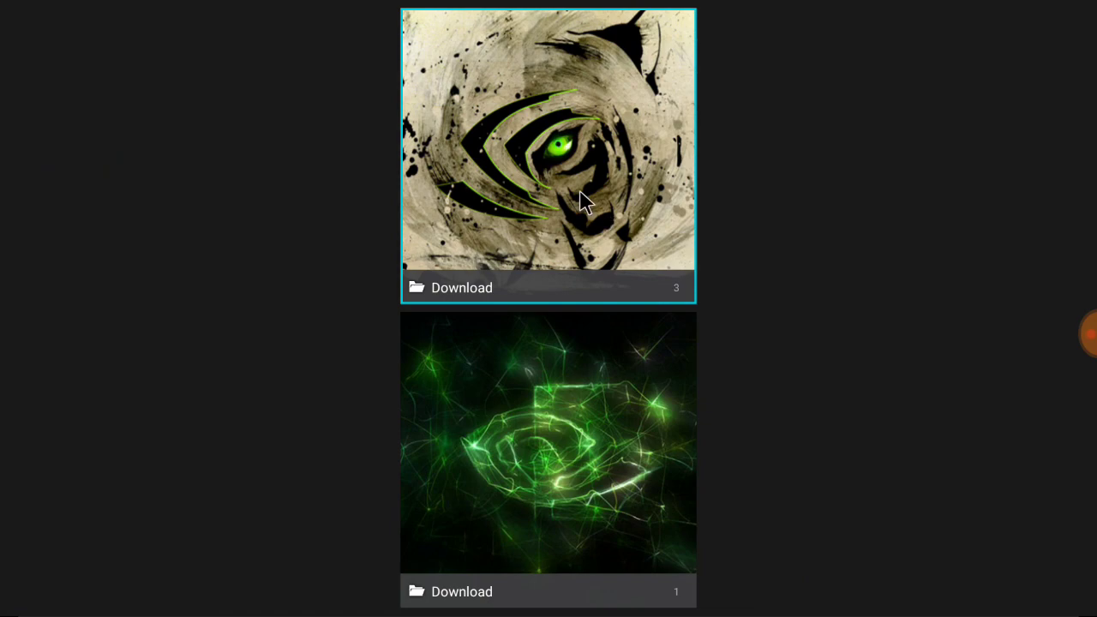
- Pick the tiger image from the Download album, save the crop, and return home
click(586, 204)
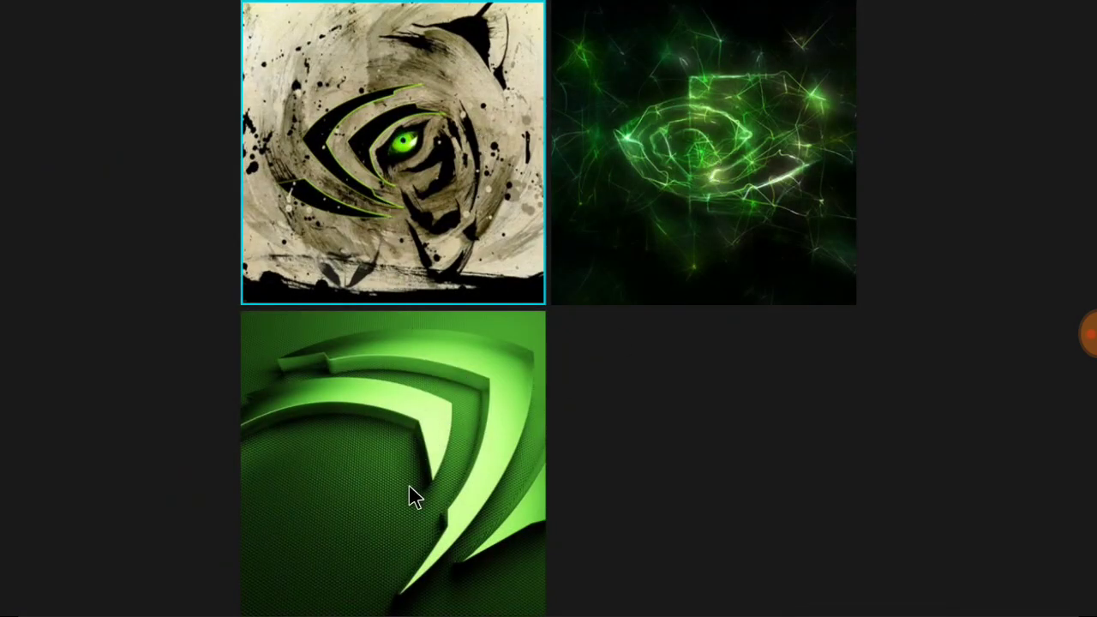
click(388, 158)
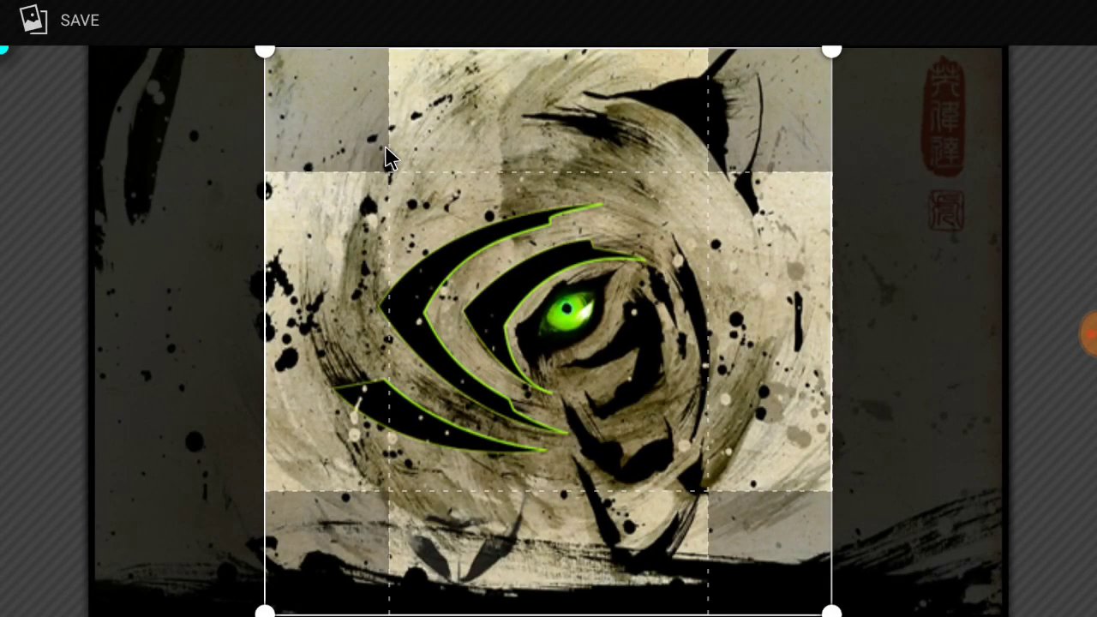
click(84, 33)
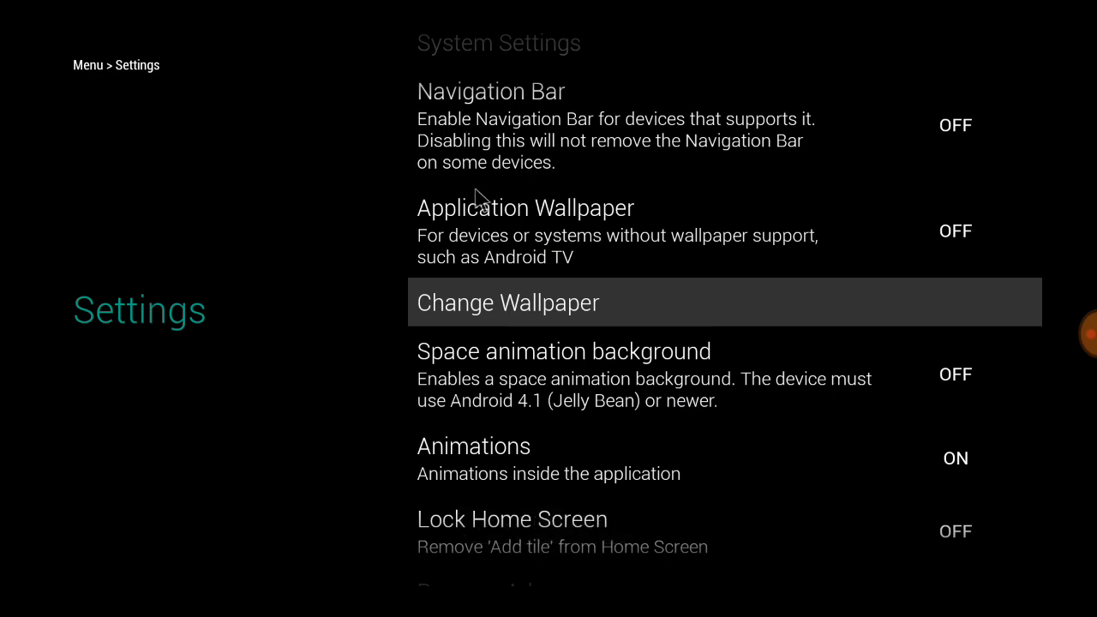
key(Escape)
key(Escape)
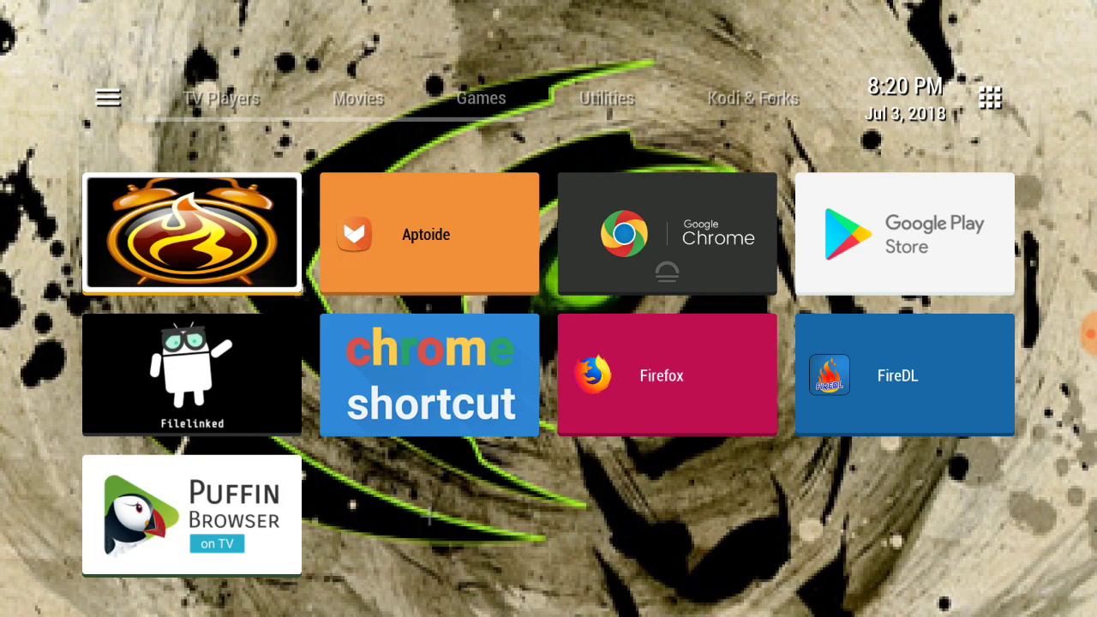
- Browse the section tabs, viewing the empty whatevs section and the APK Stores & Browsers tiles
key(Right)
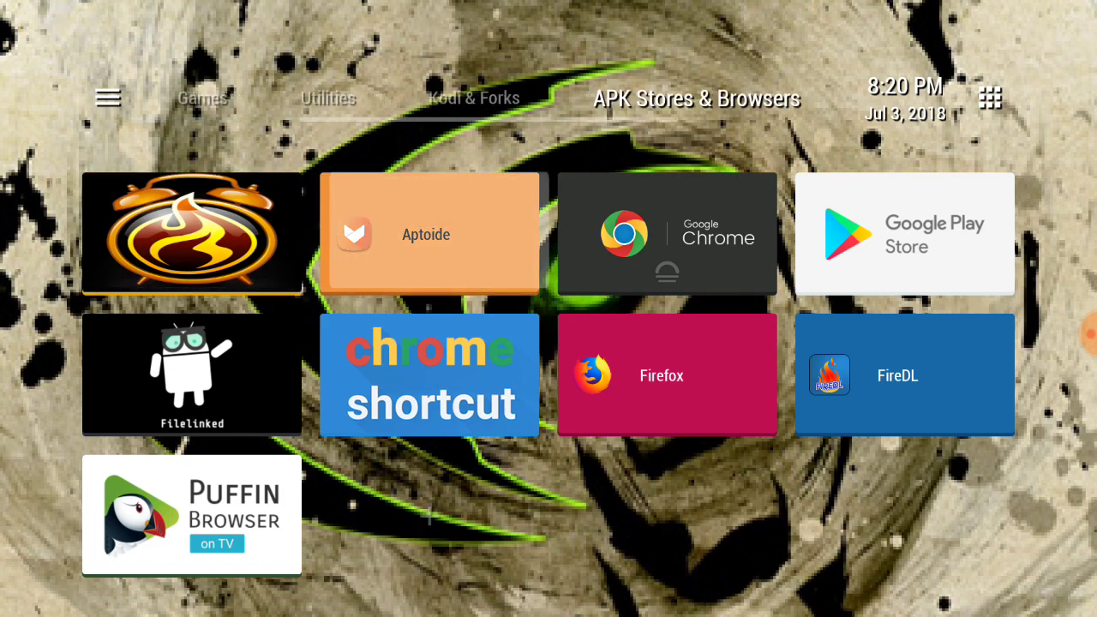
key(Up)
key(Right)
key(Right)
key(Left)
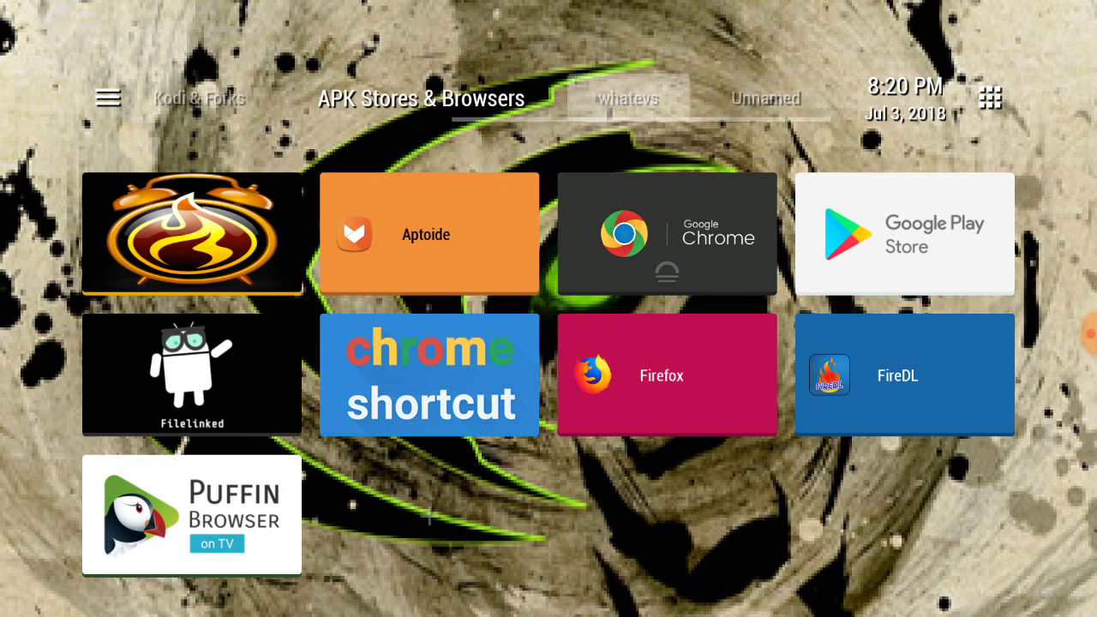
key(Down)
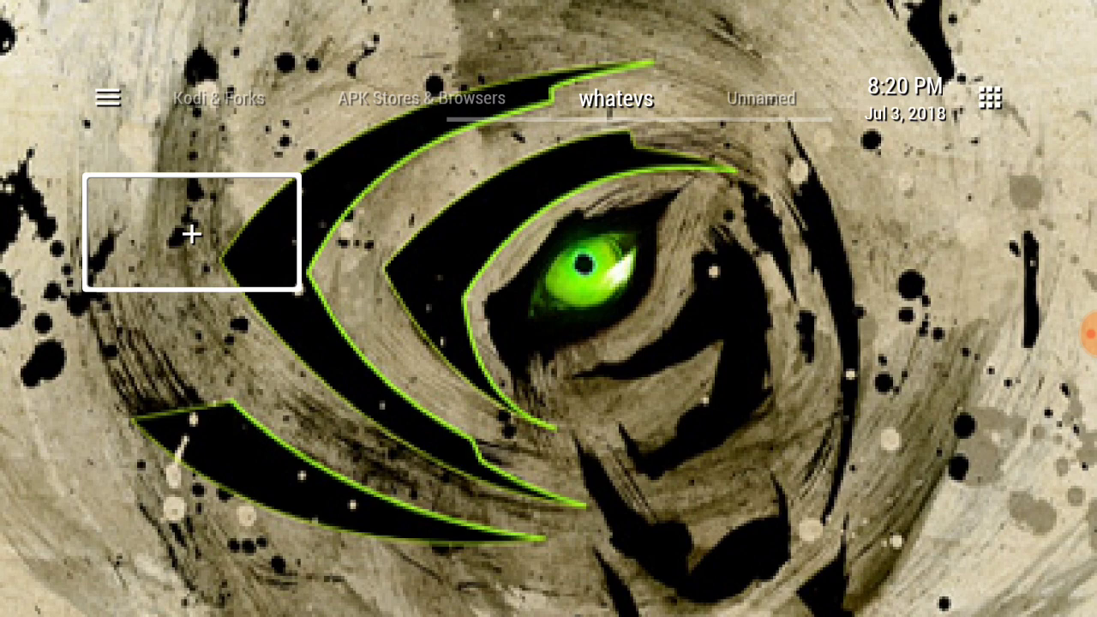
key(Up)
key(Left)
key(Down)
- Move through Kodi & Forks and TV Players, then open the launcher's main menu
key(Up)
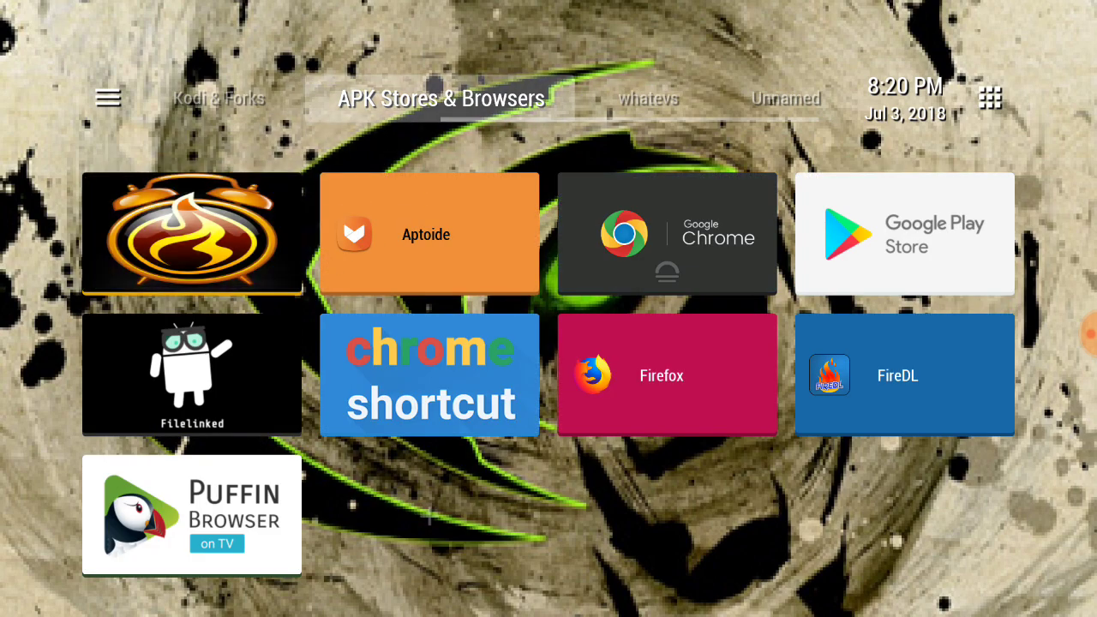
key(Left)
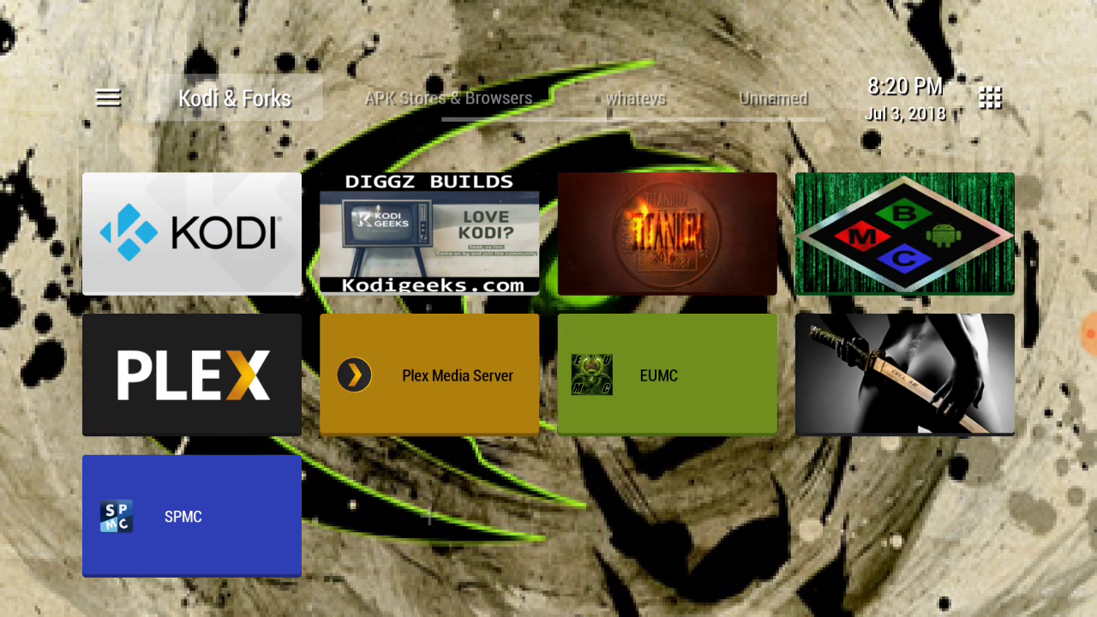
key(Left)
key(Left)
key(Left)
key(Left)
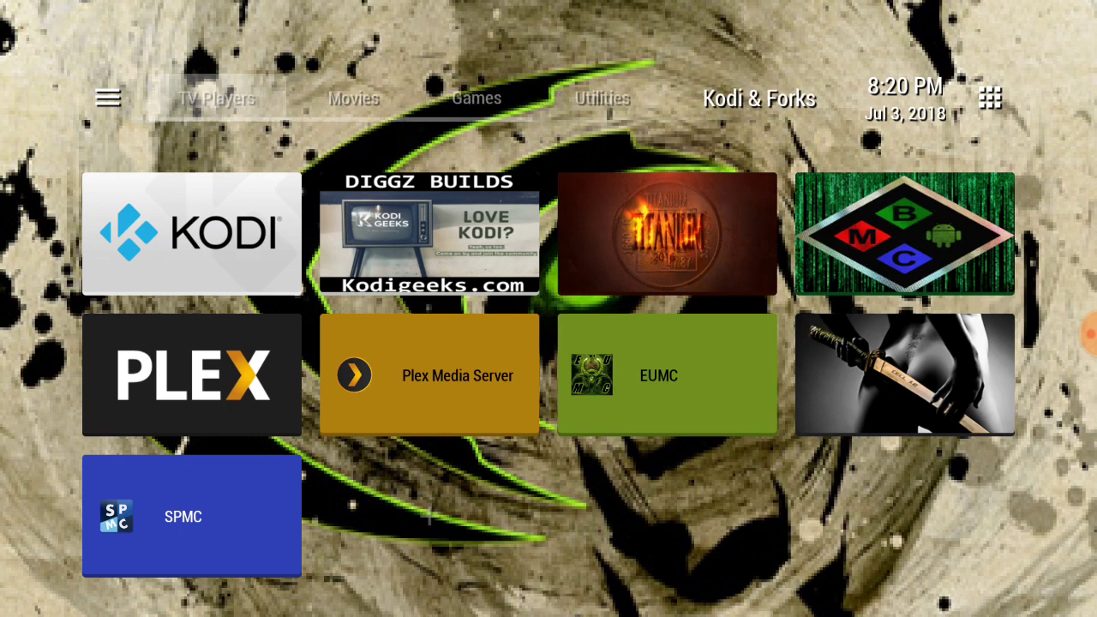
key(Left)
key(Return)
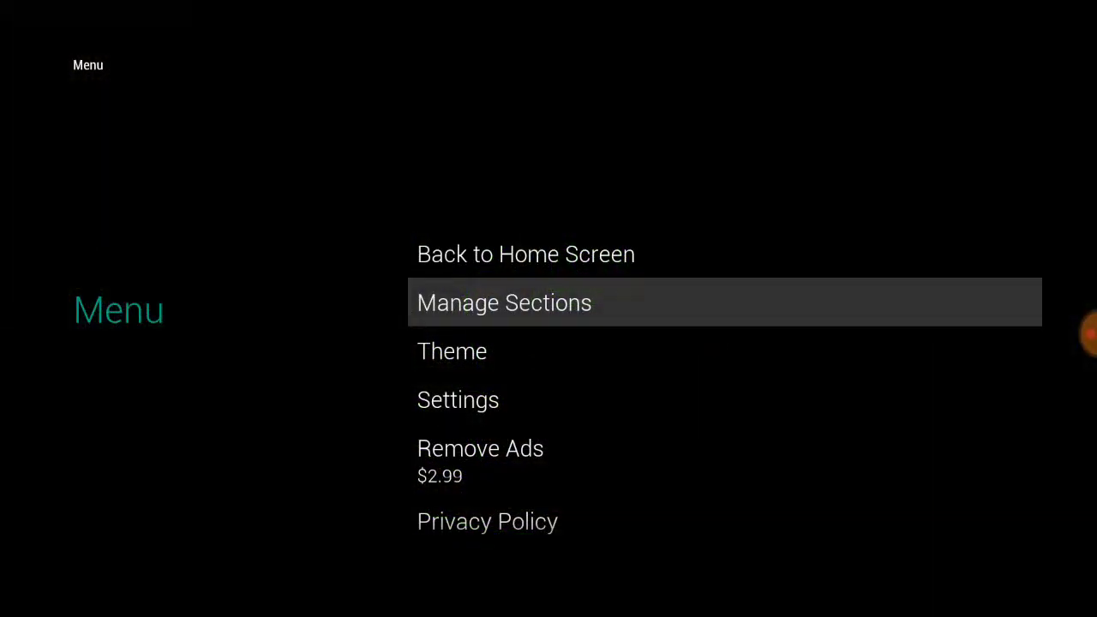
- Re-pick the tiger-eye image, shrink and shift the crop box, and save it as wallpaper
key(Down)
key(Down)
key(Return)
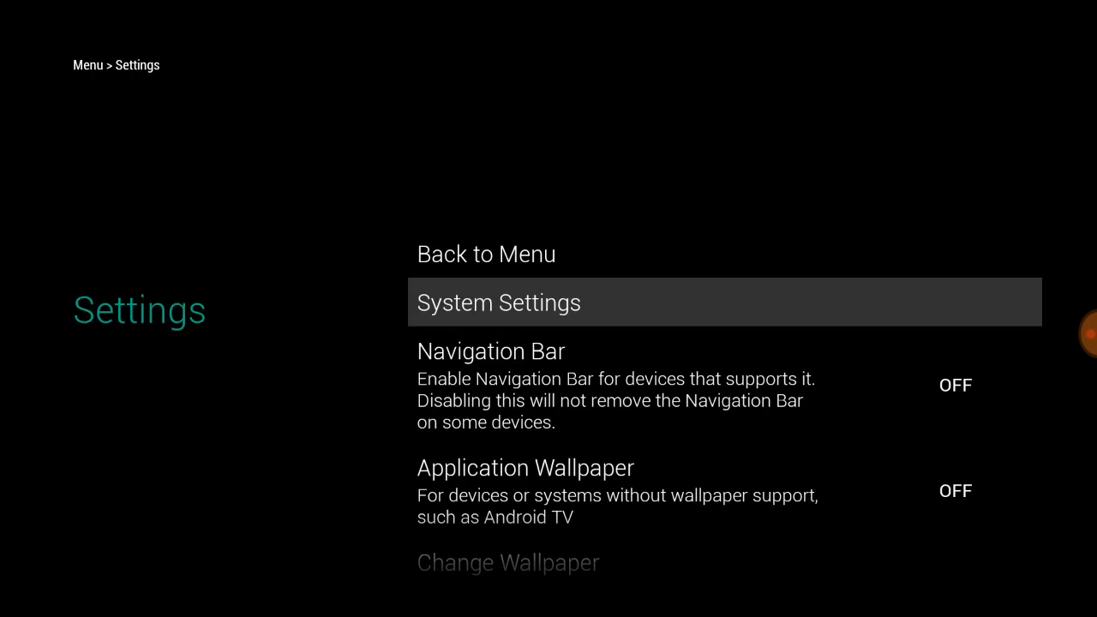
key(Down)
key(Down)
key(Down)
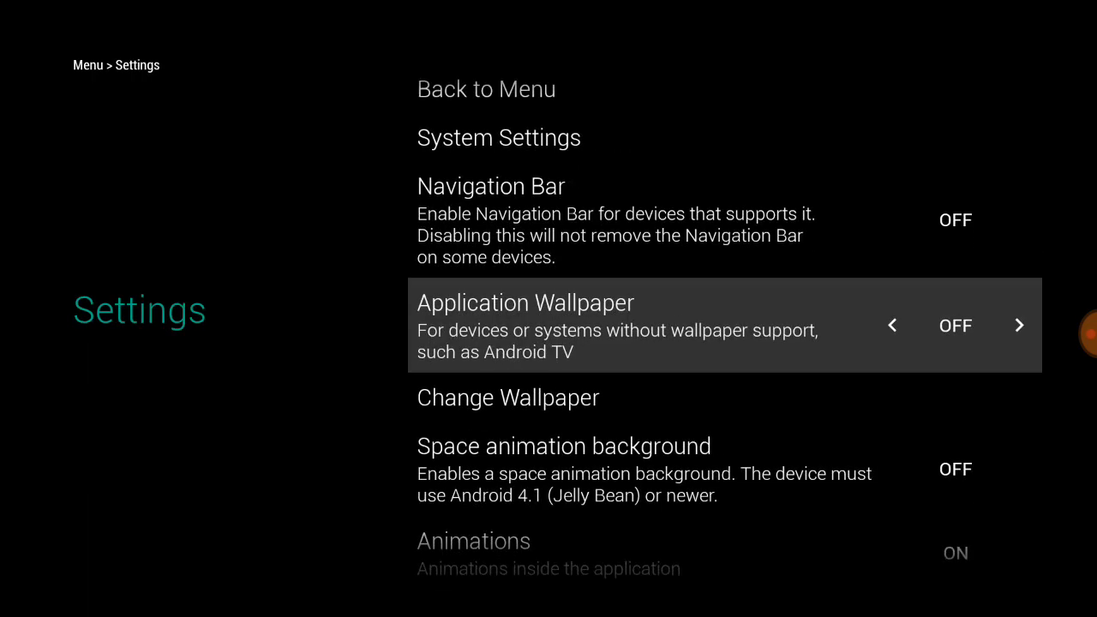
key(Return)
key(Return)
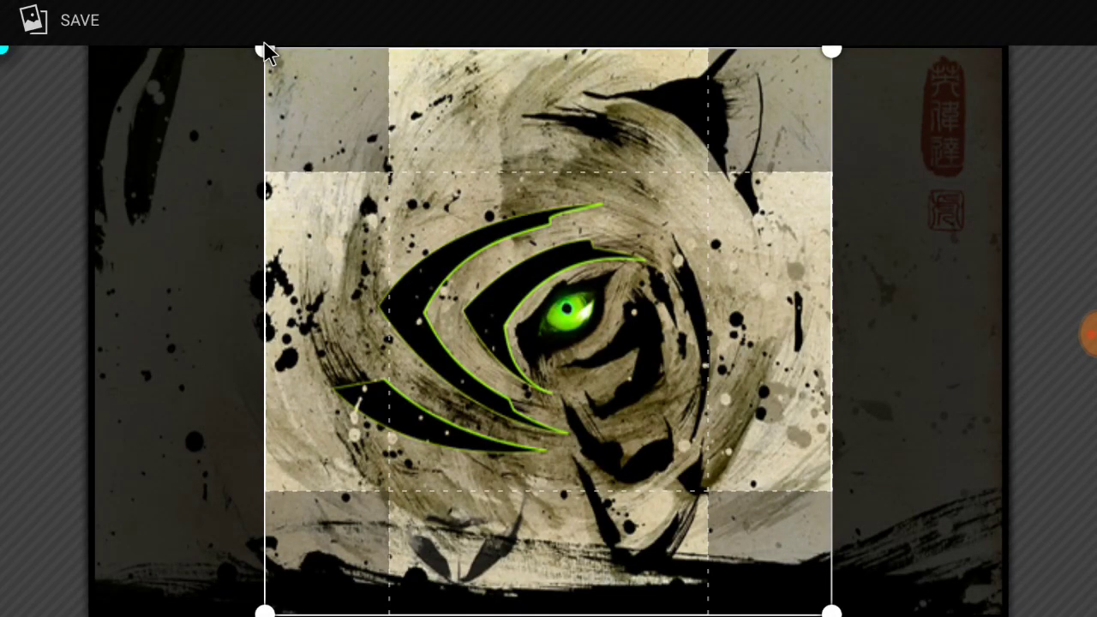
drag(266, 51, 393, 178)
drag(601, 323, 495, 281)
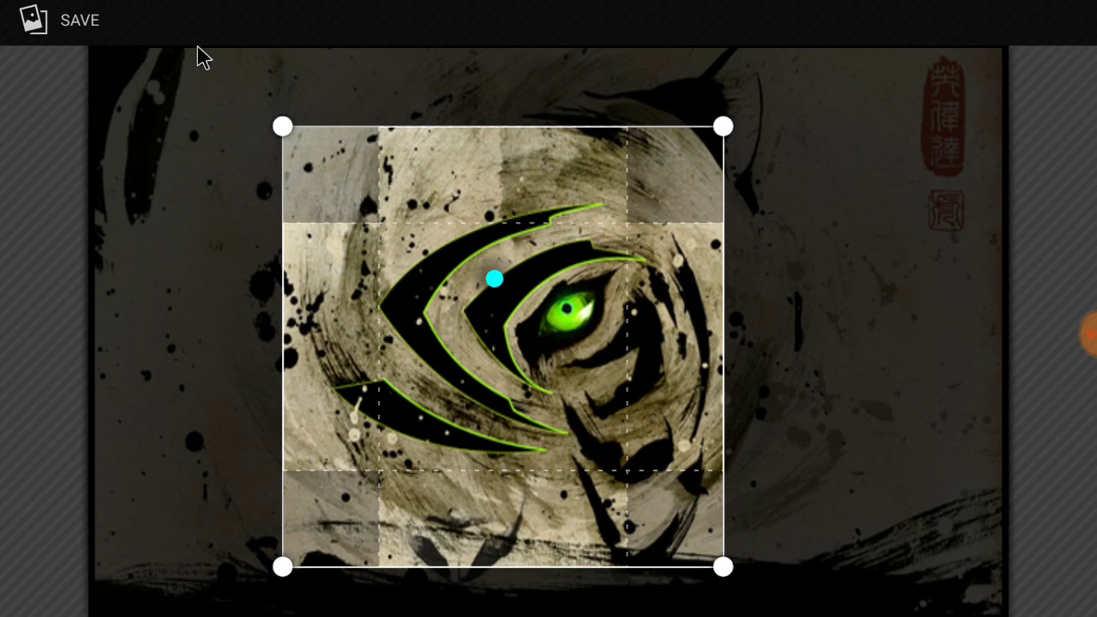
click(77, 24)
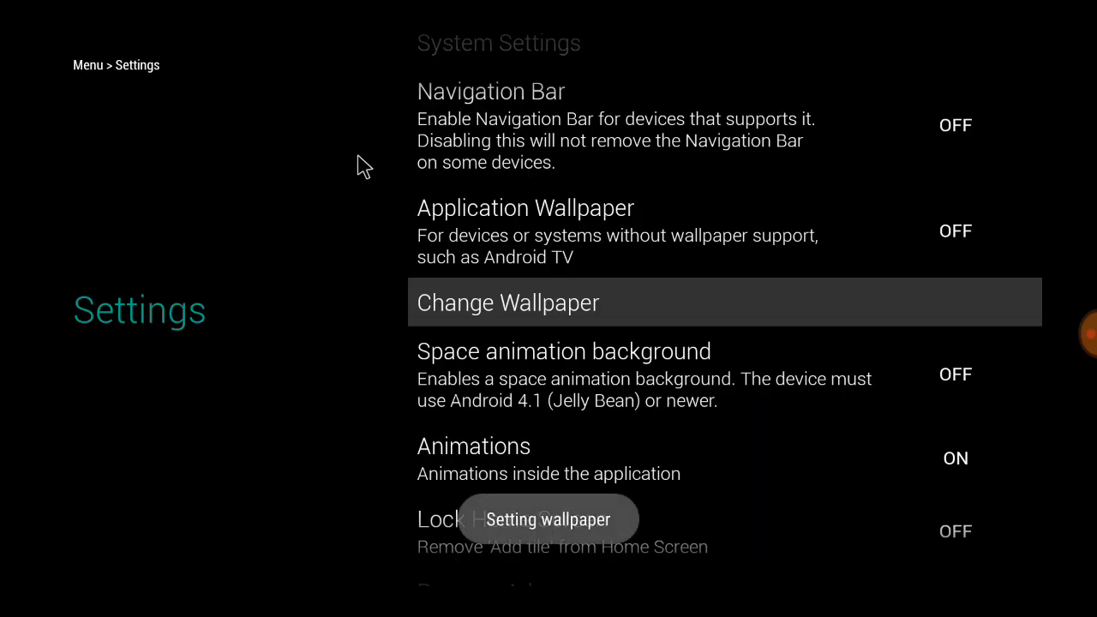
- Return home and browse the sections, including the empty whatevs one, toward the main menu
key(Escape)
key(Escape)
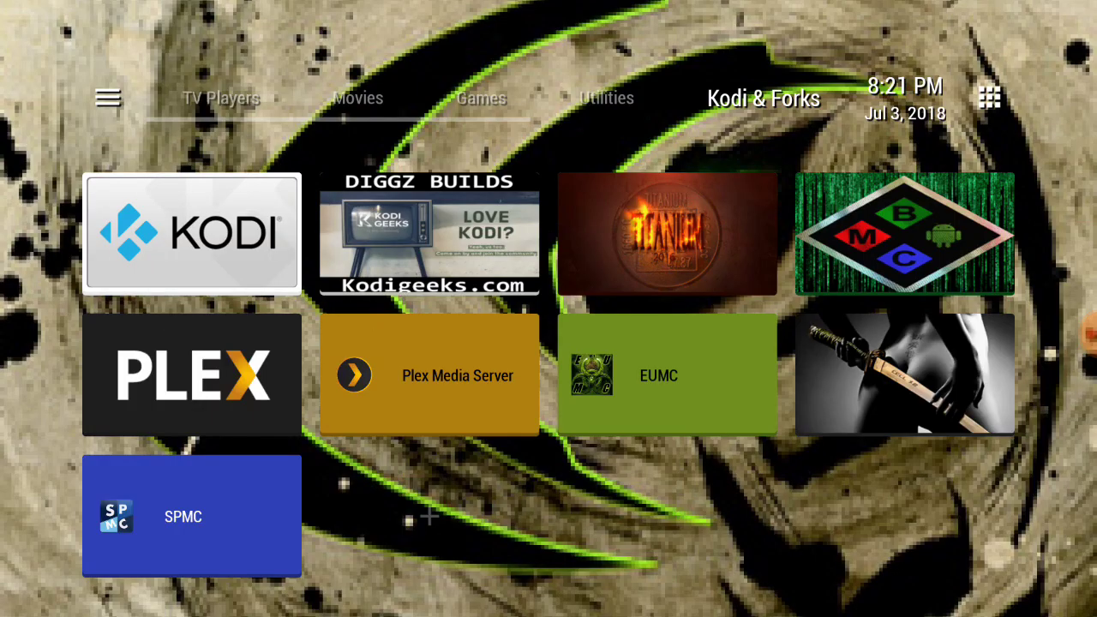
key(Up)
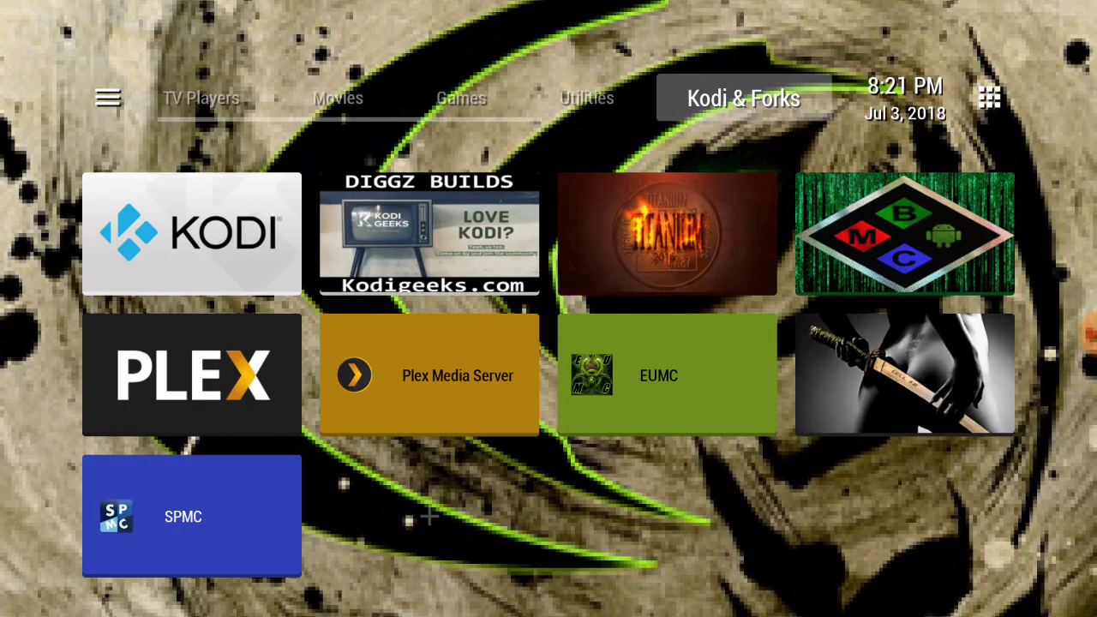
key(Right)
key(Right)
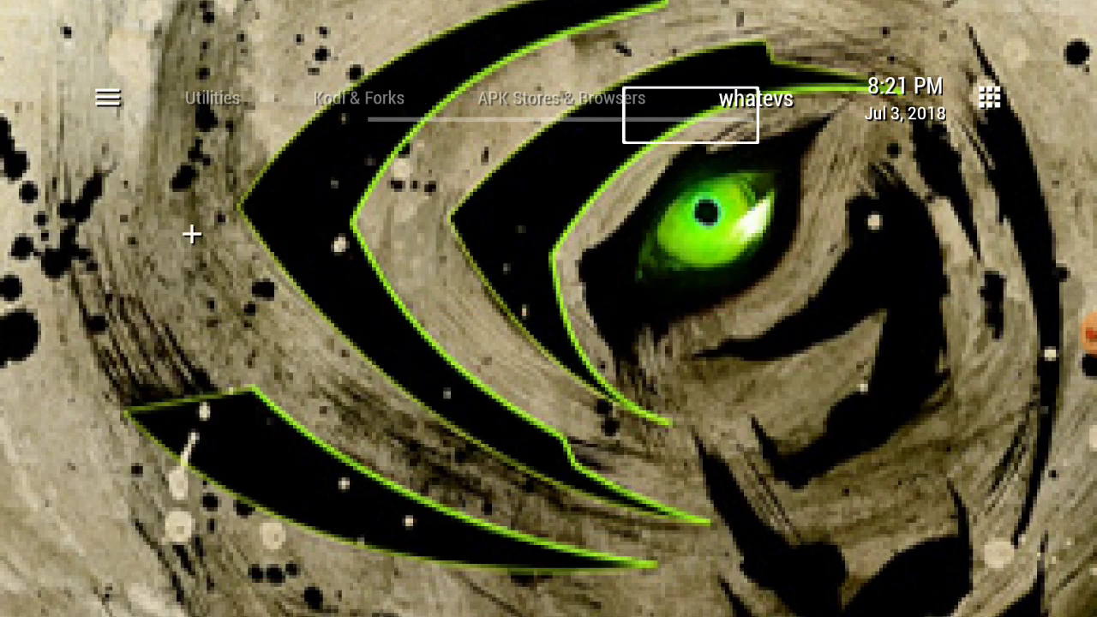
key(Down)
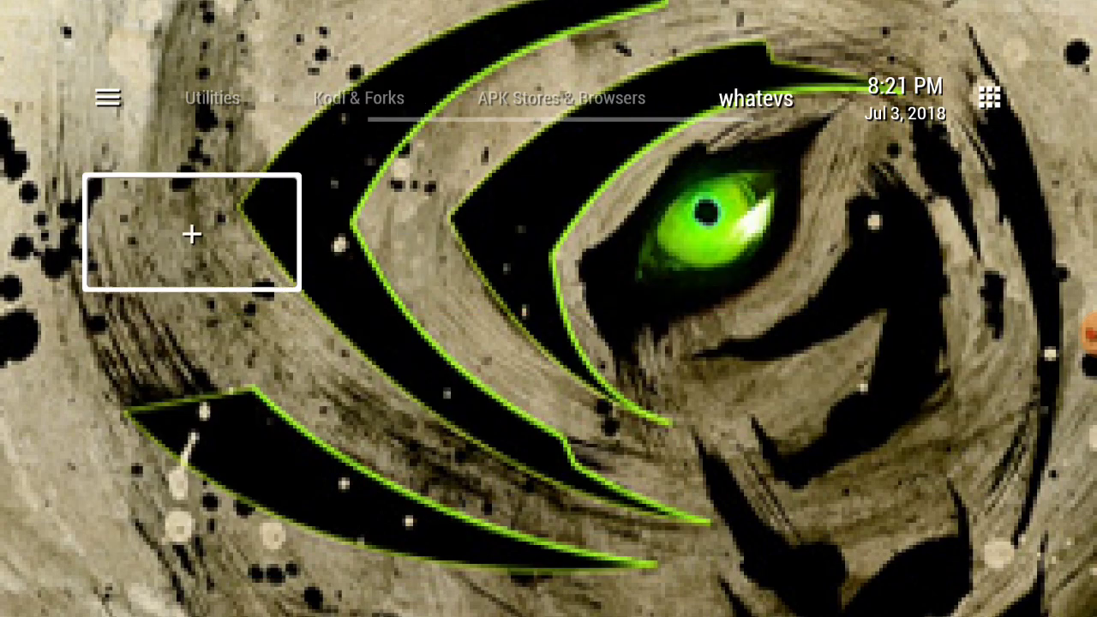
key(Up)
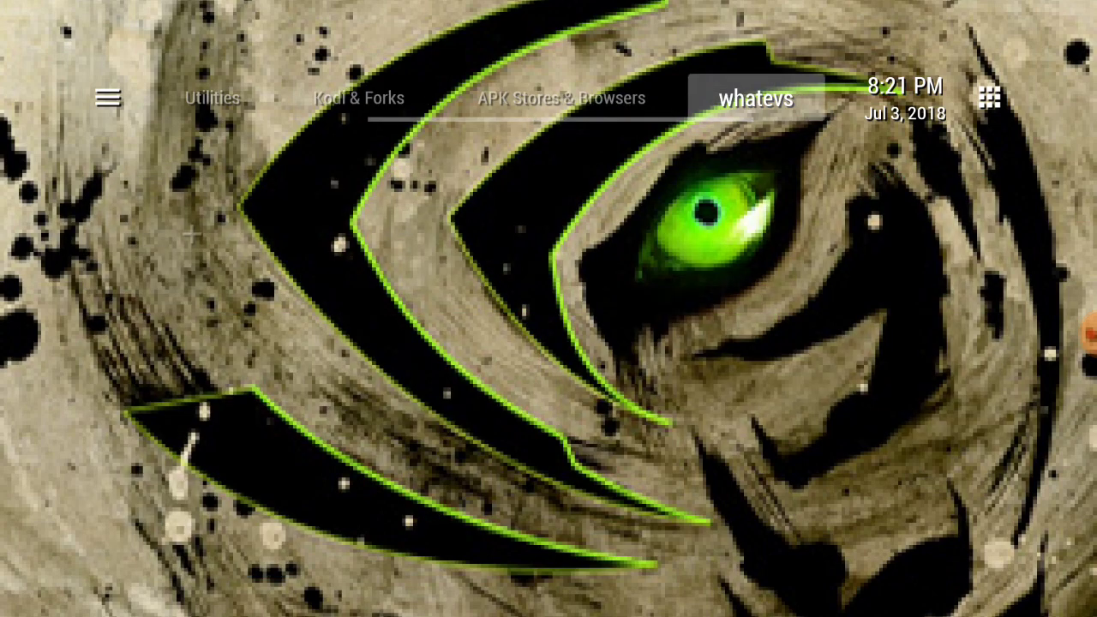
key(Left)
key(Left)
key(Left)
key(Left)
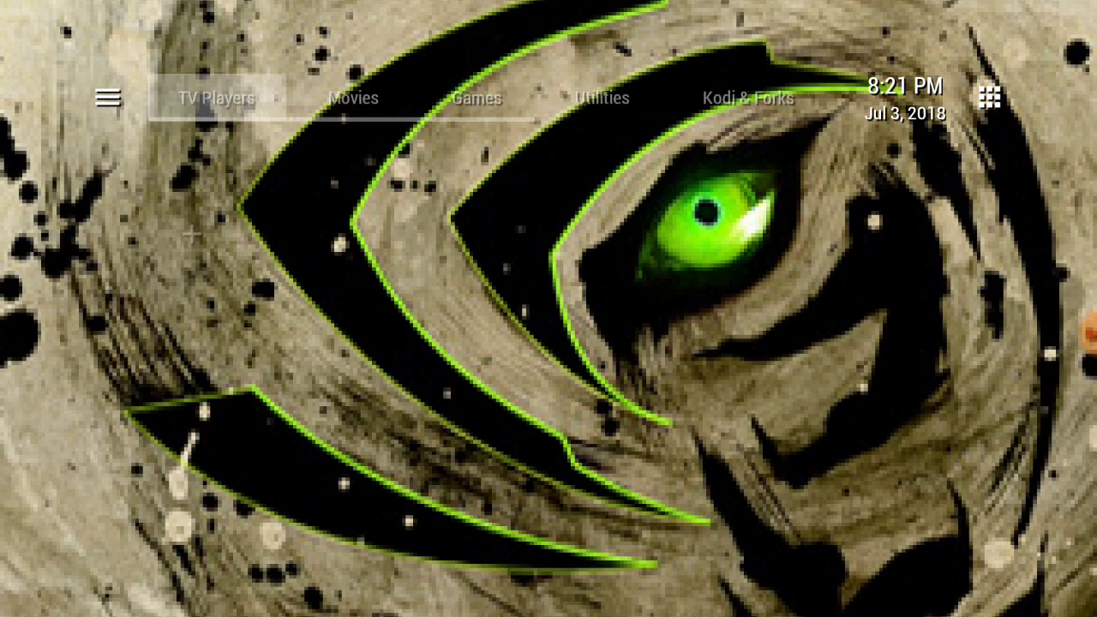
key(Left)
- Choose the green 3D NVIDIA logo in Change Wallpaper and save it
key(Return)
key(Down)
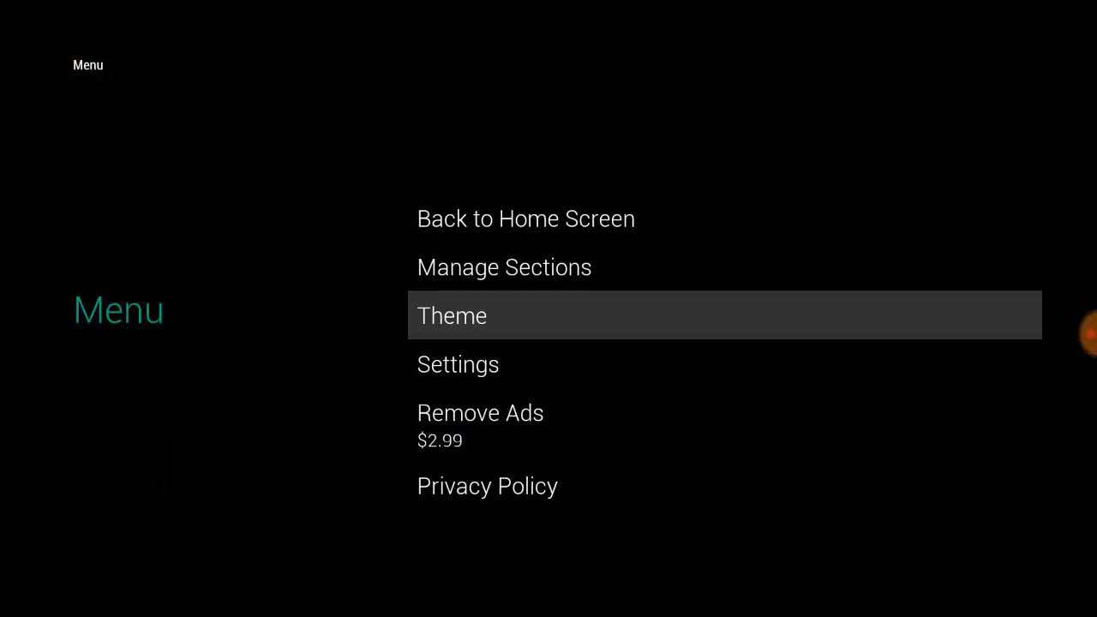
key(Down)
key(Return)
key(Down)
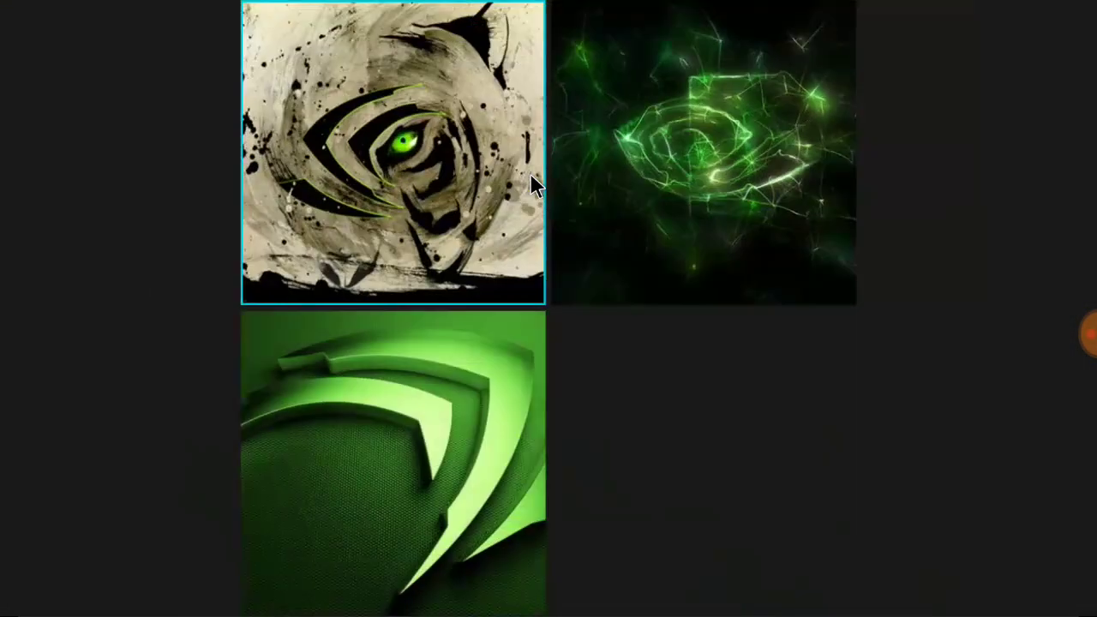
click(405, 449)
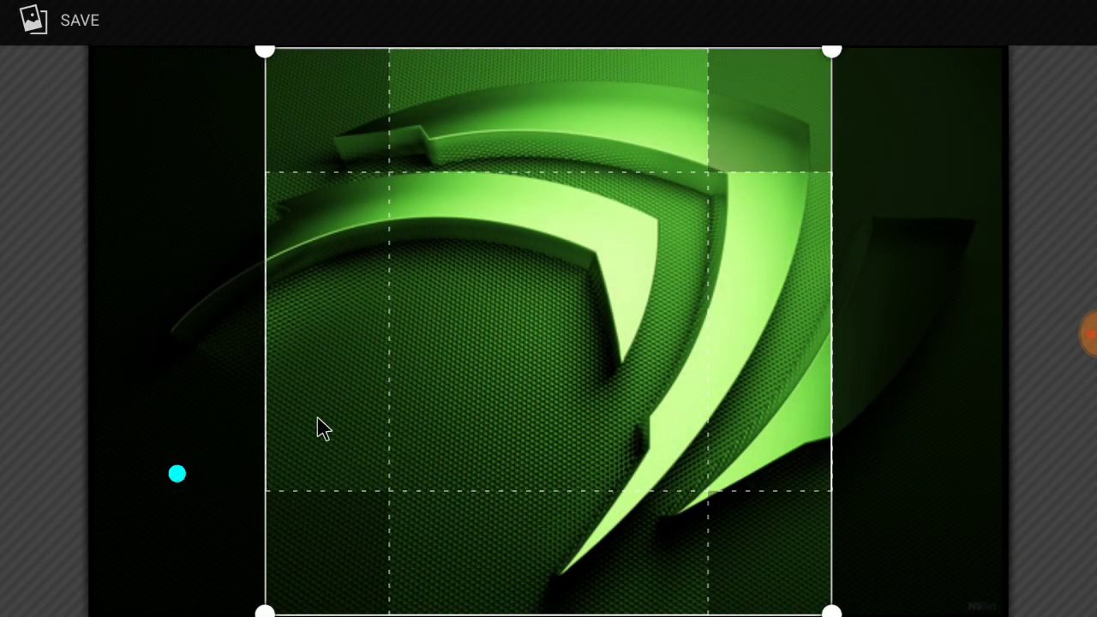
click(78, 20)
- Return home to see the new wallpaper, then reopen the launcher's main menu
key(Escape)
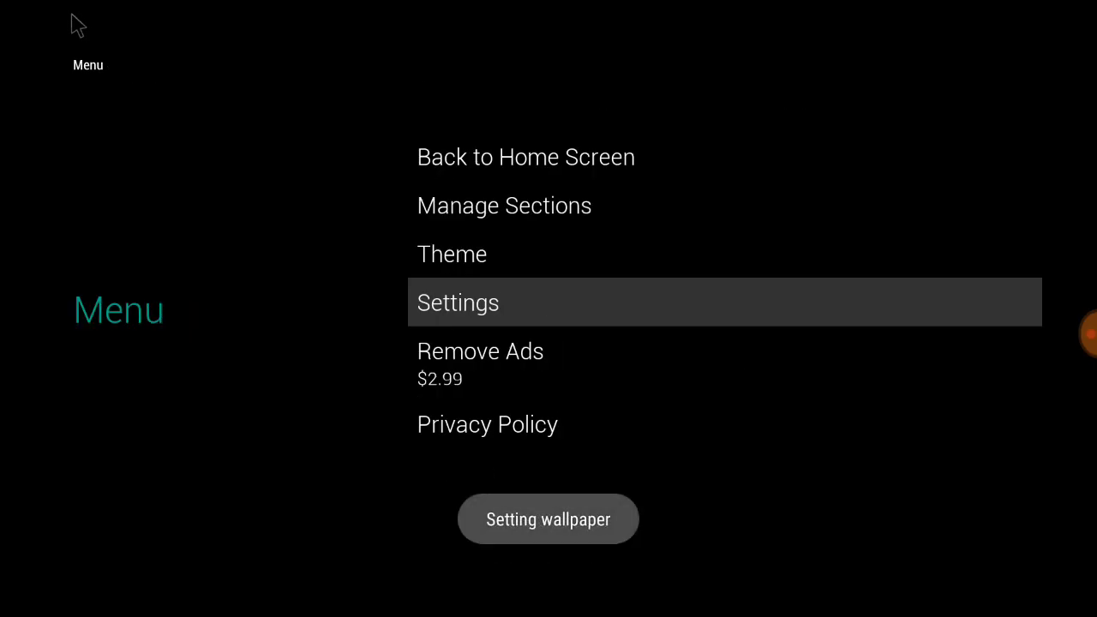
key(Escape)
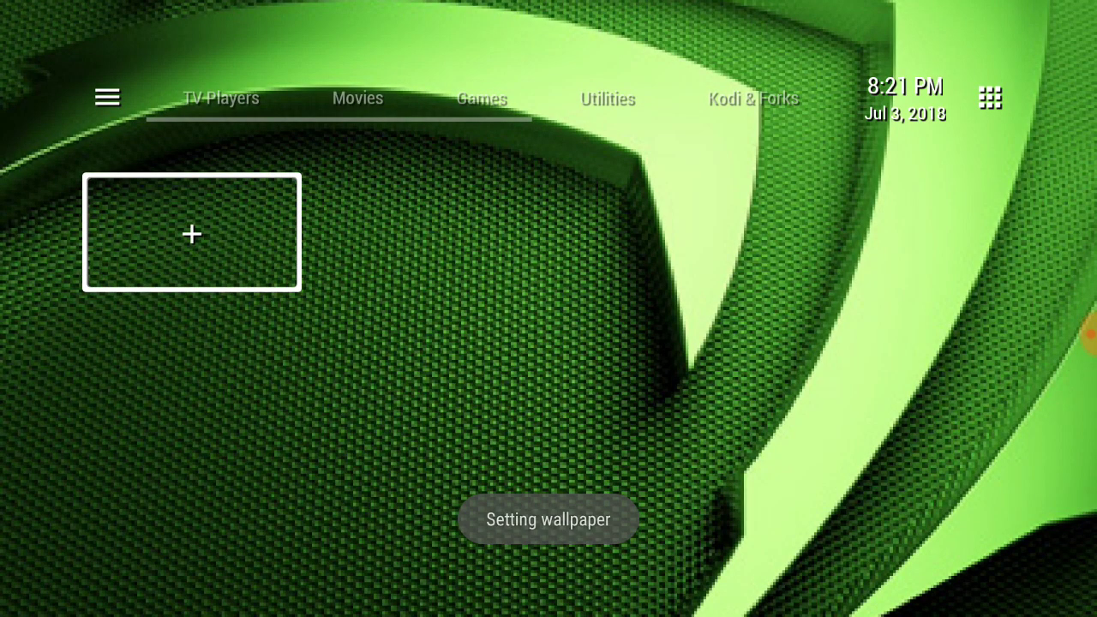
key(Up)
key(Left)
key(Left)
key(Left)
key(Left)
key(Left)
key(Left)
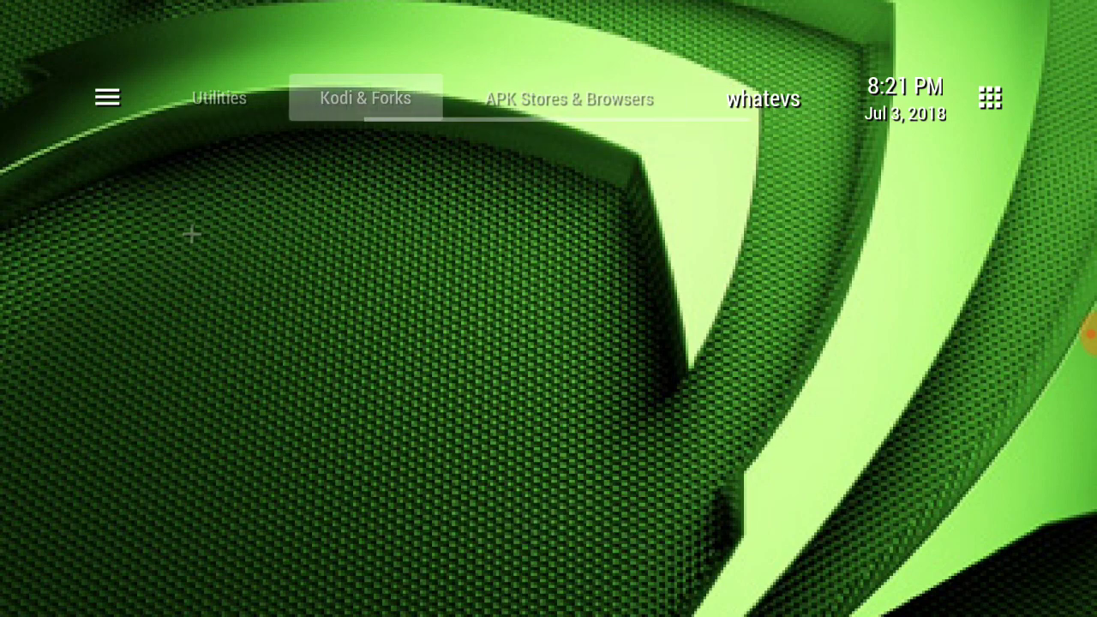
key(Left)
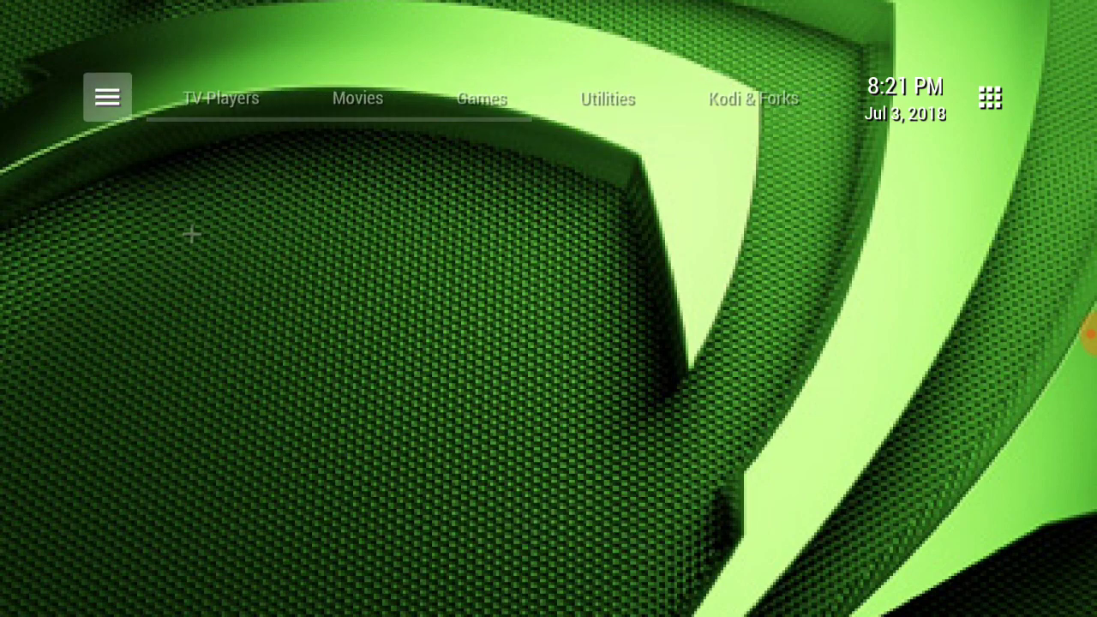
key(Return)
key(Down)
key(Down)
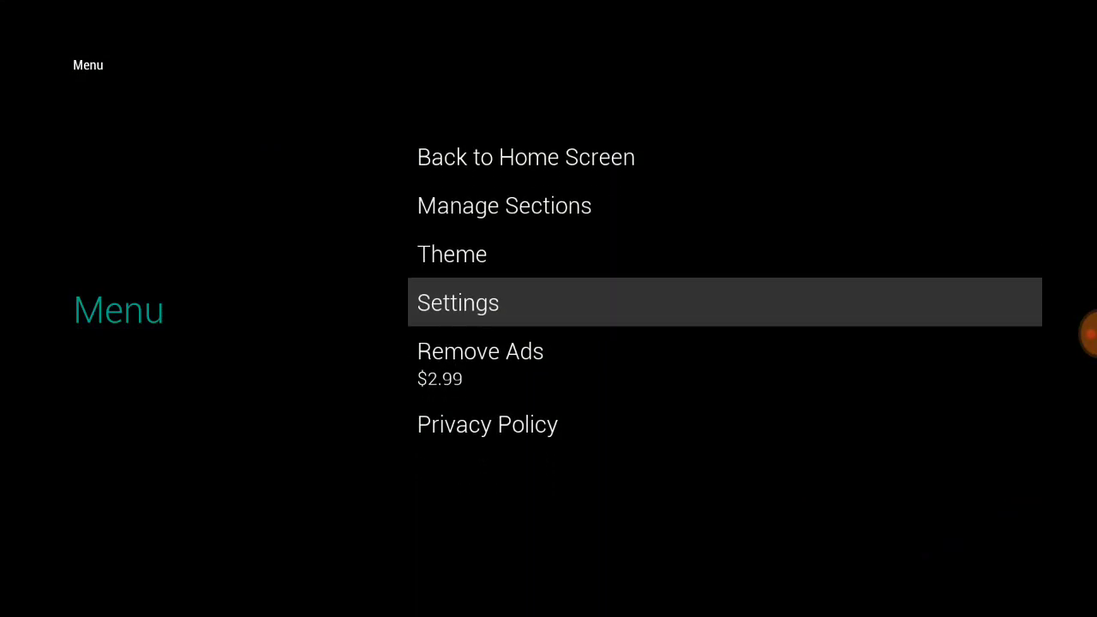
- Open Android TV System Settings from the launcher and view the About page
key(Return)
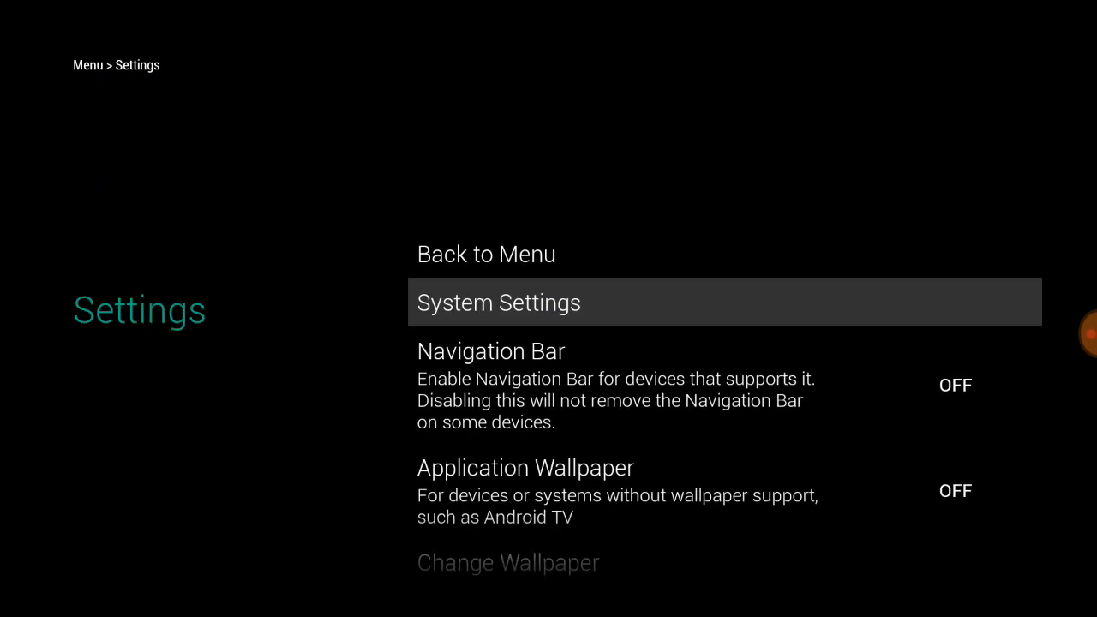
key(Return)
key(Down)
key(Down)
key(Down)
key(Down)
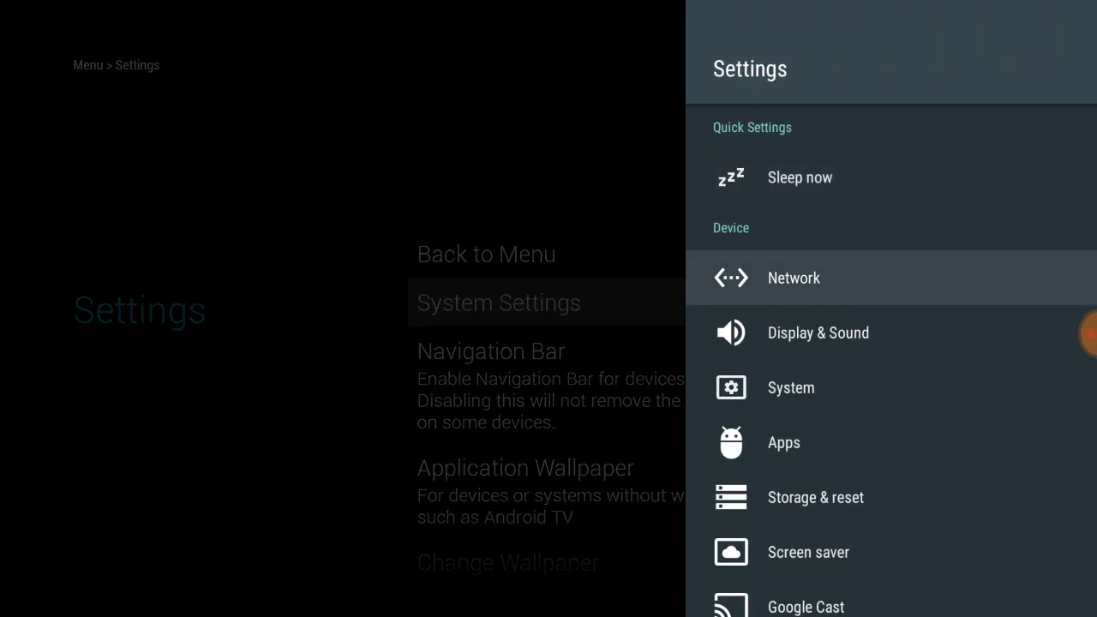
key(Up)
key(Up)
key(Up)
key(Up)
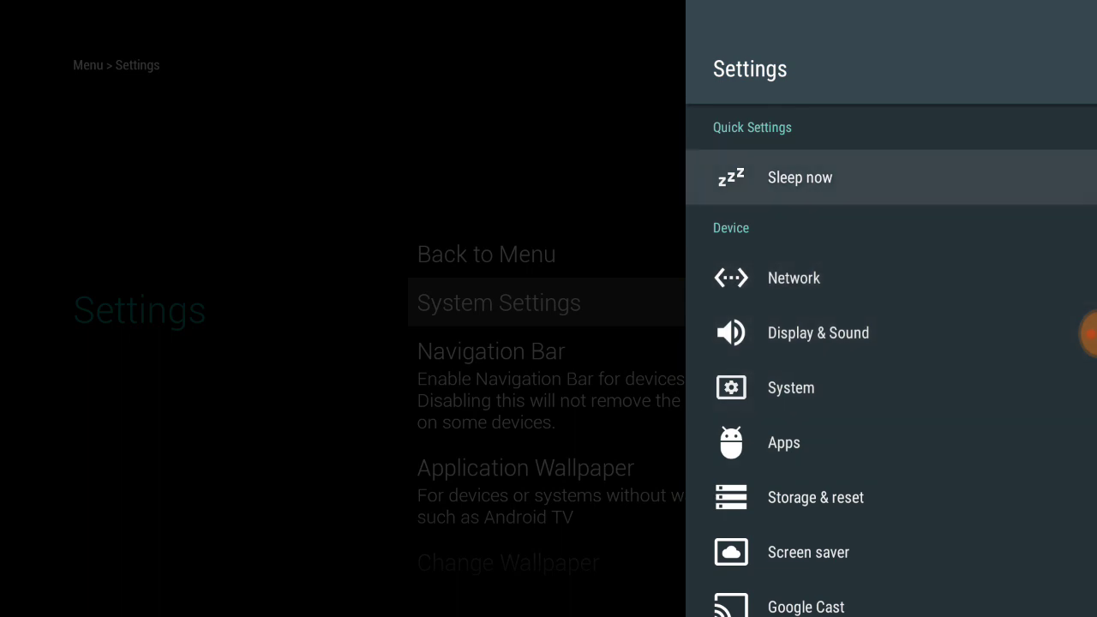
key(Down)
key(Down)
key(Down)
key(Down)
key(Down)
key(Down)
key(Down)
key(Down)
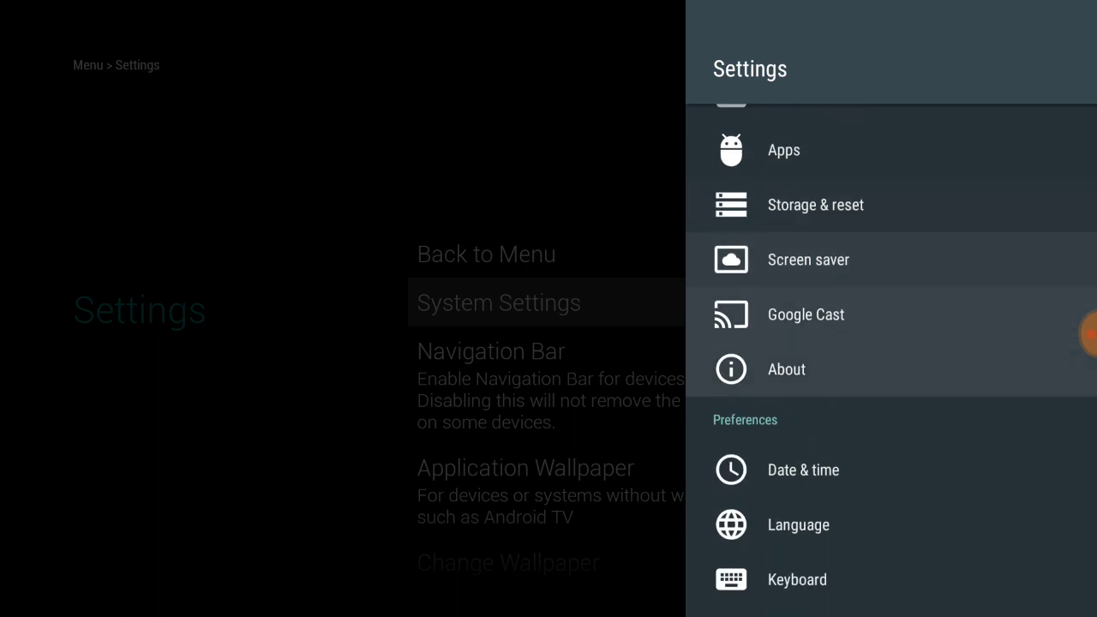
key(Return)
- Step through About, go back, and open the Apps list
key(Down)
key(Down)
key(Down)
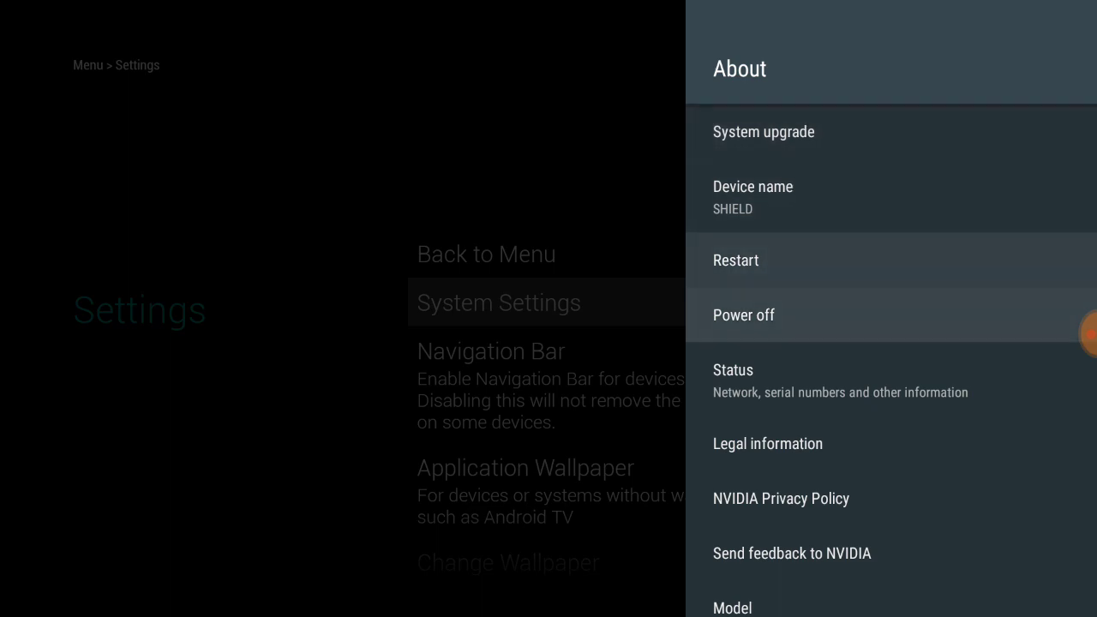
key(Escape)
key(Up)
key(Up)
key(Up)
key(Up)
key(Up)
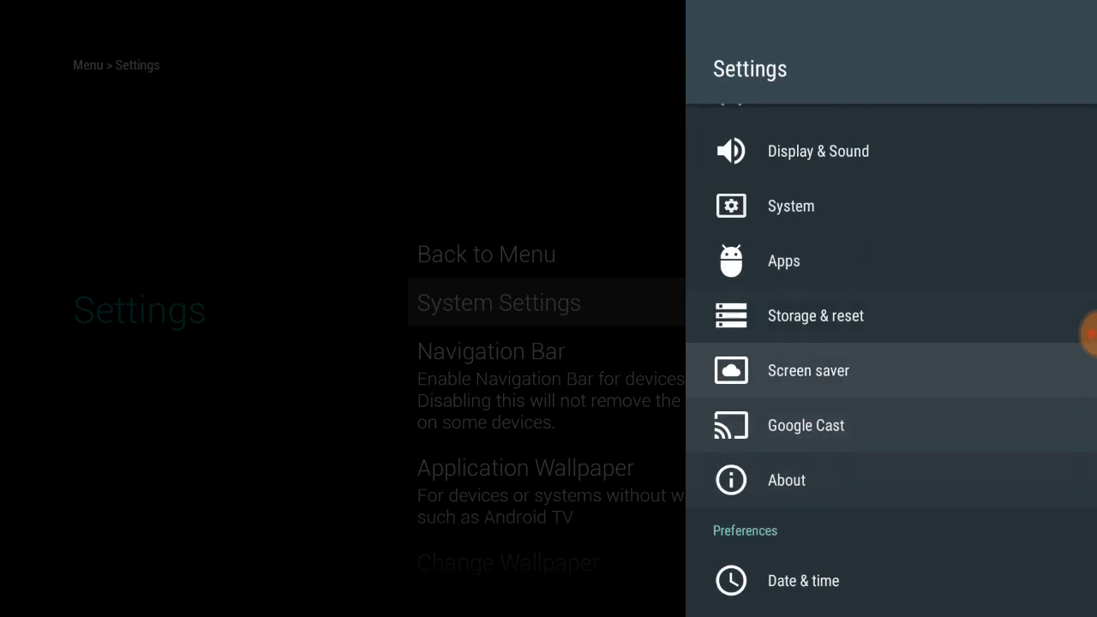
key(Return)
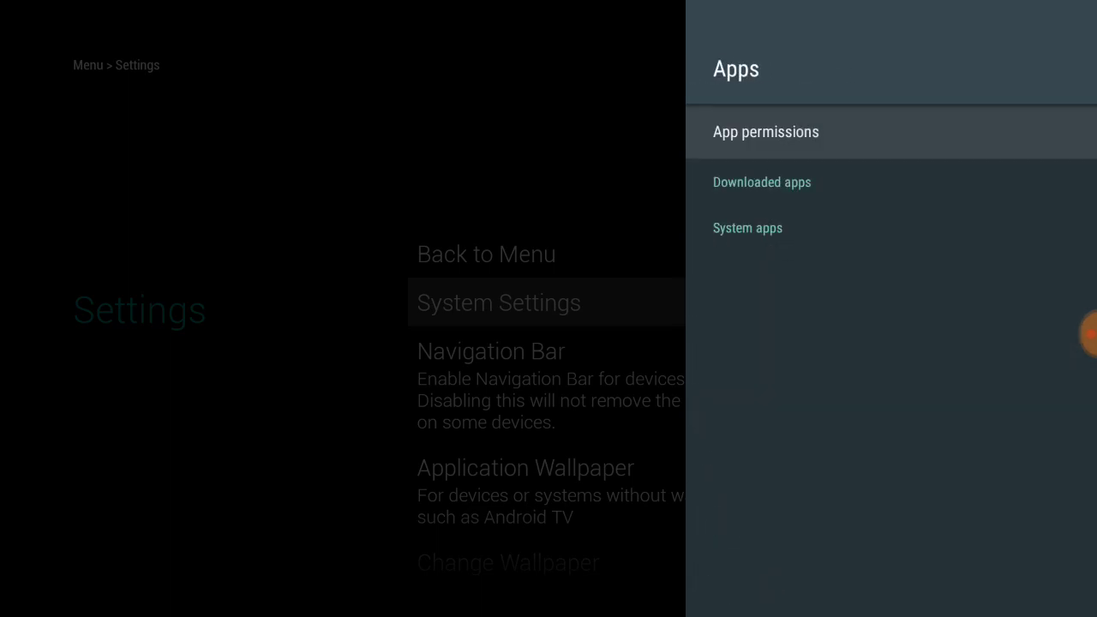
- Show all apps and check the details of Aptoide and APKTime
key(Down)
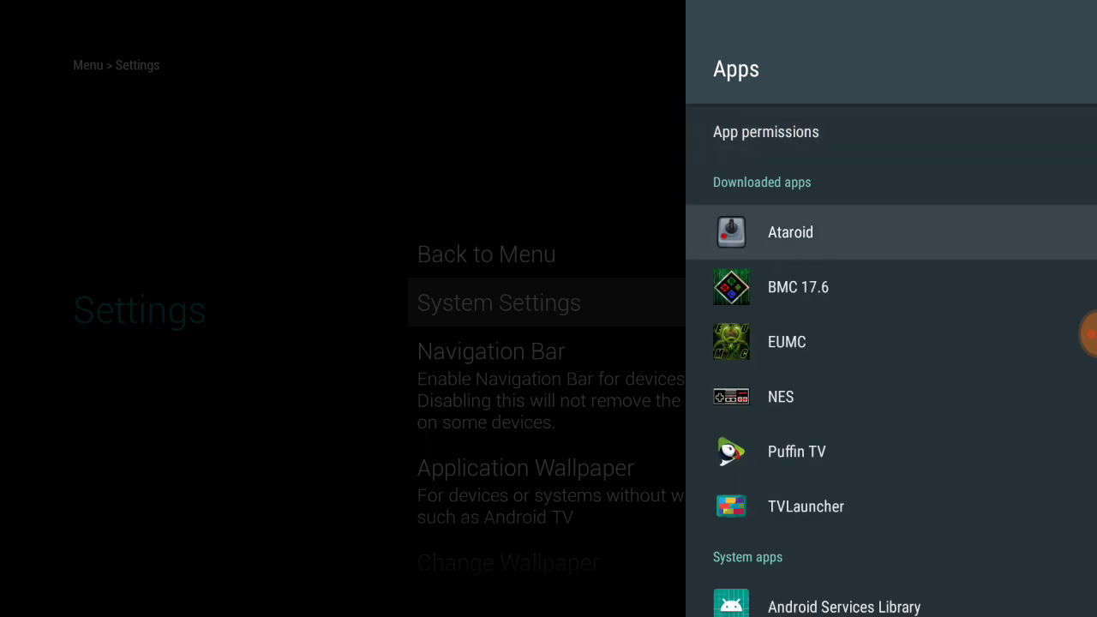
key(Down)
key(Down)
key(Down)
key(Down)
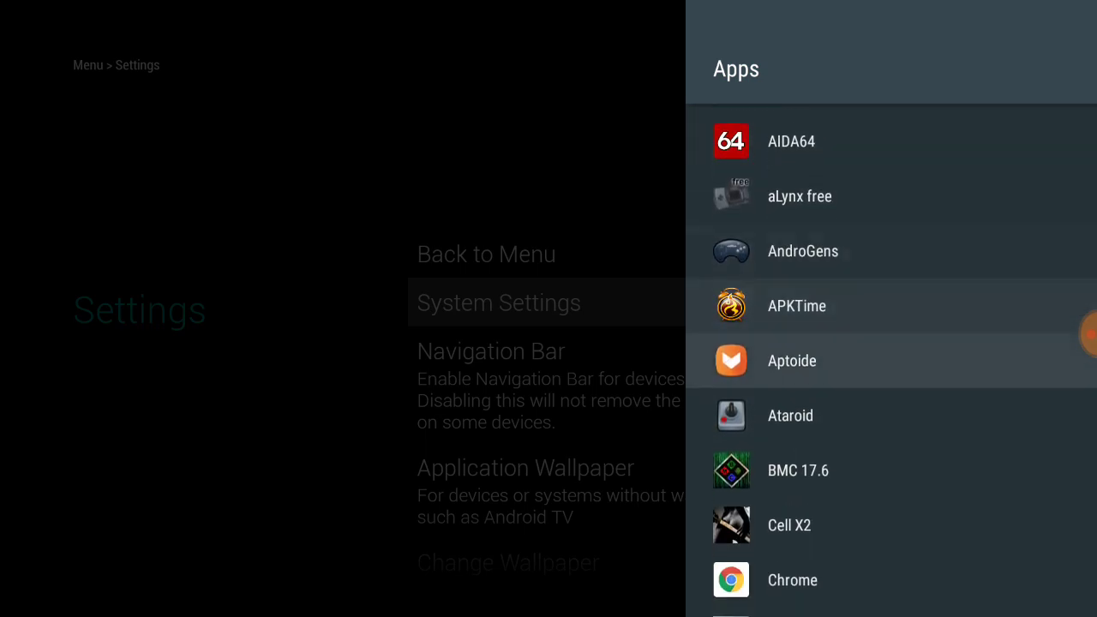
key(Return)
key(Escape)
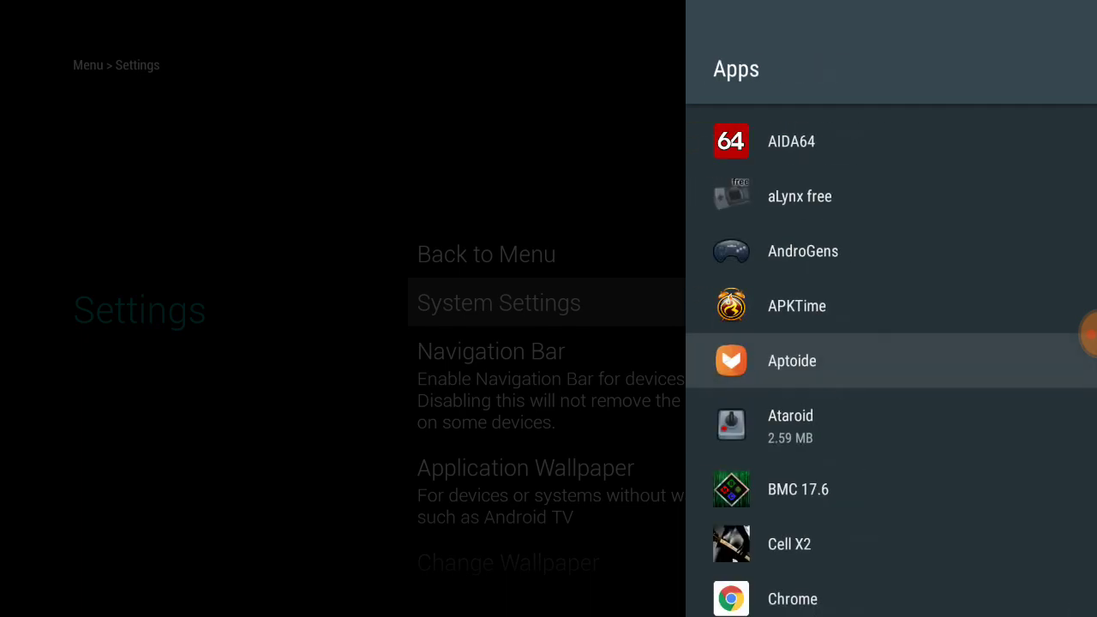
key(Up)
key(Return)
key(Escape)
- View BMC 17.6's details and force stop Chrome
key(Down)
key(Down)
key(Down)
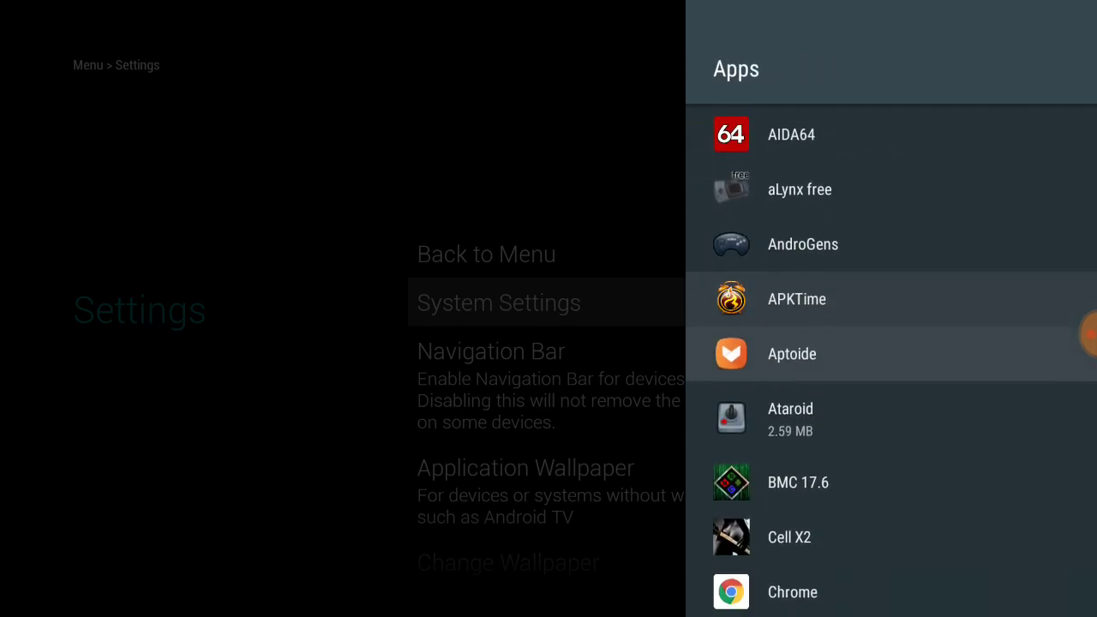
key(Return)
key(Escape)
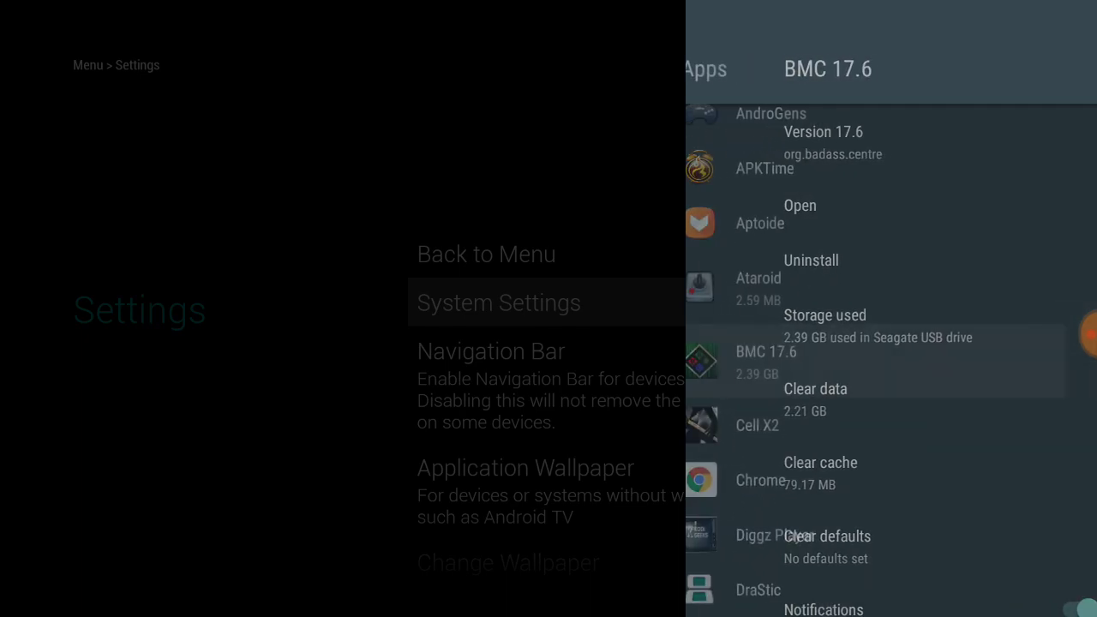
key(Down)
key(Down)
key(Return)
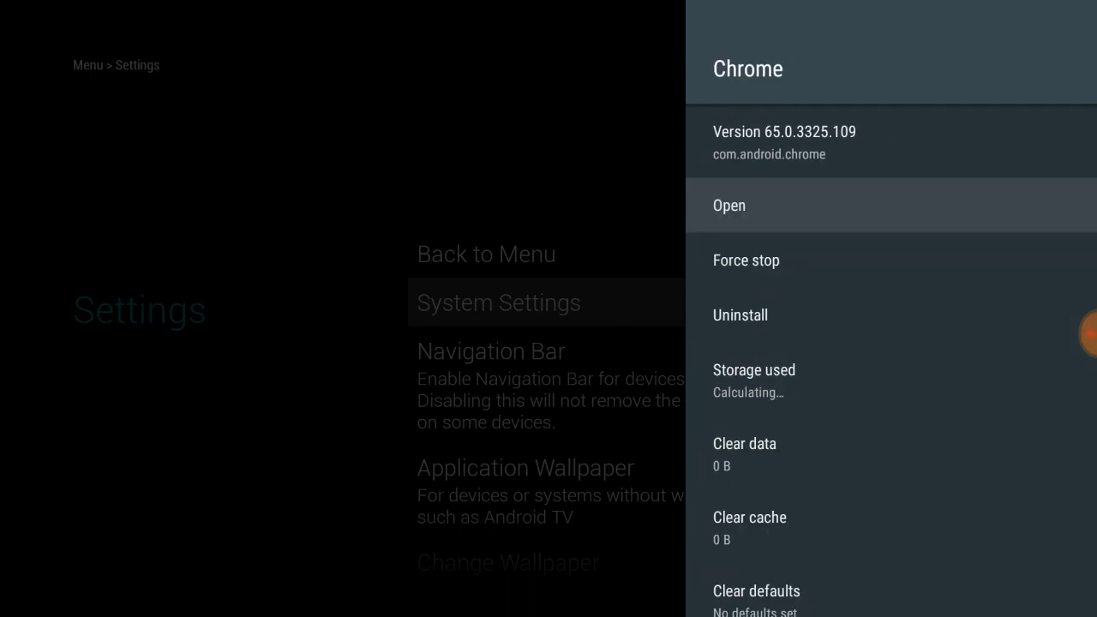
key(Down)
key(Return)
key(Return)
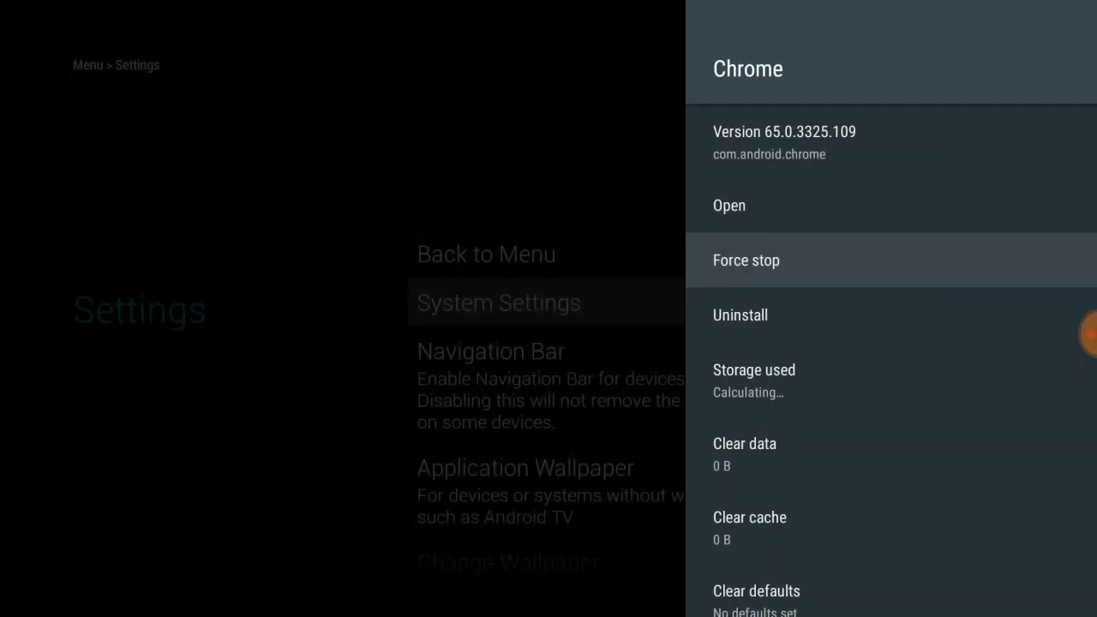
key(Escape)
key(Down)
- Force stop Diggz Player and view DU Recorder's details
key(Return)
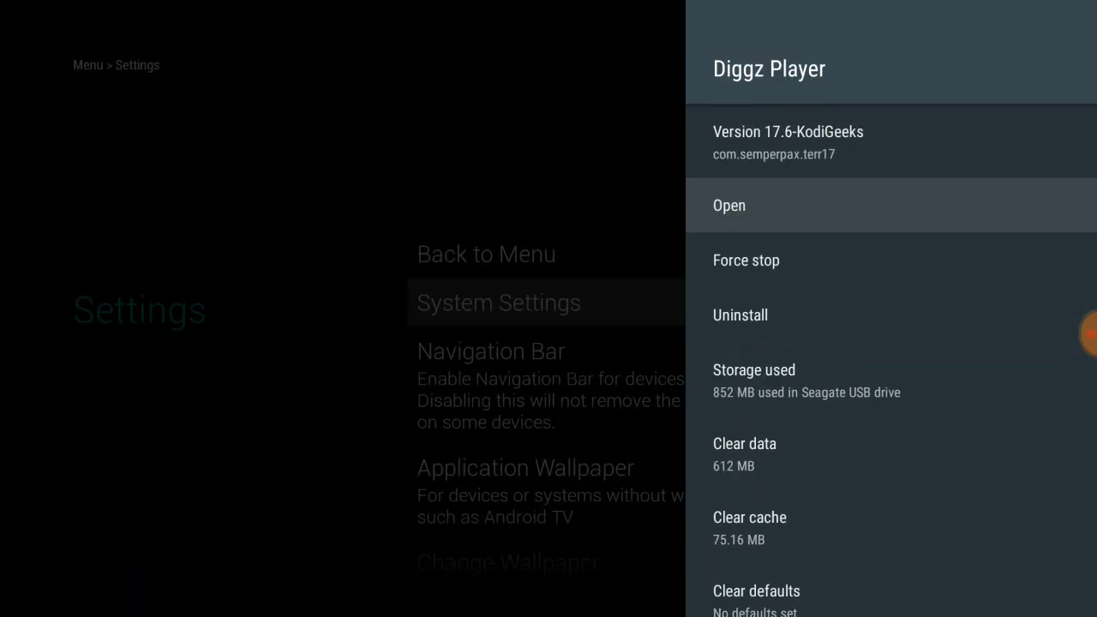
key(Escape)
key(Return)
key(Down)
key(Return)
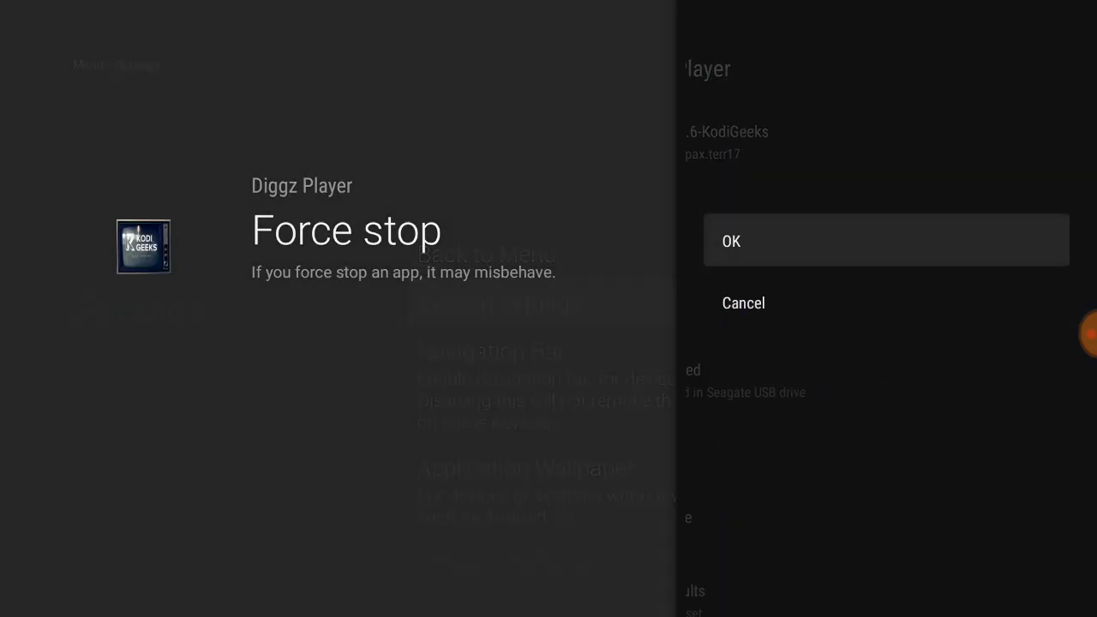
key(Return)
key(Escape)
key(Down)
- Force stop ES File Explorer Pro
key(Down)
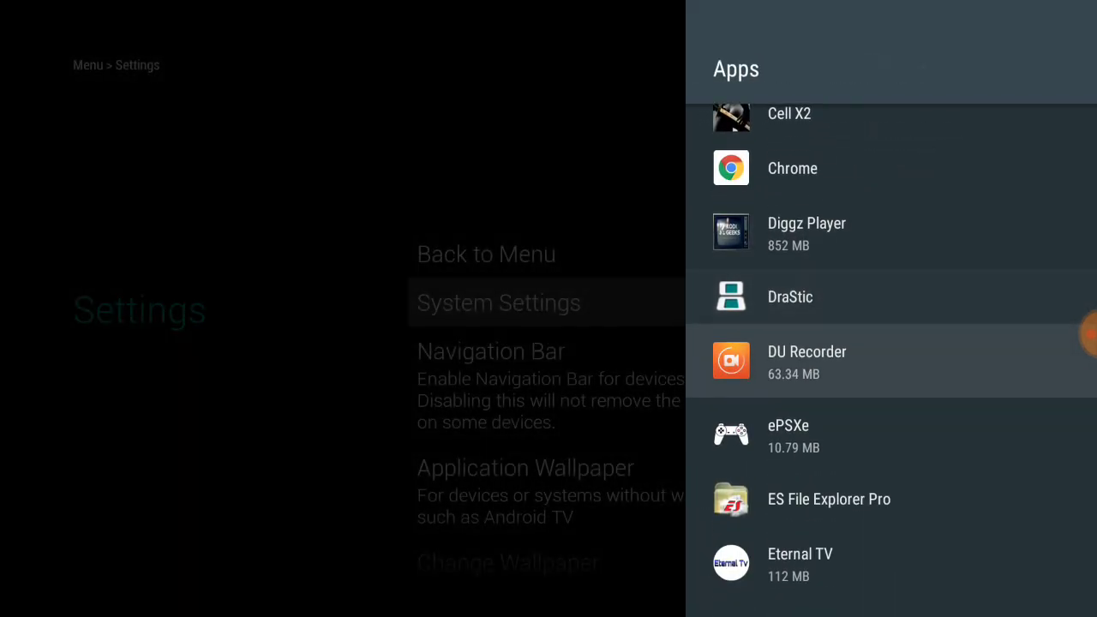
key(Return)
key(Escape)
key(Down)
key(Down)
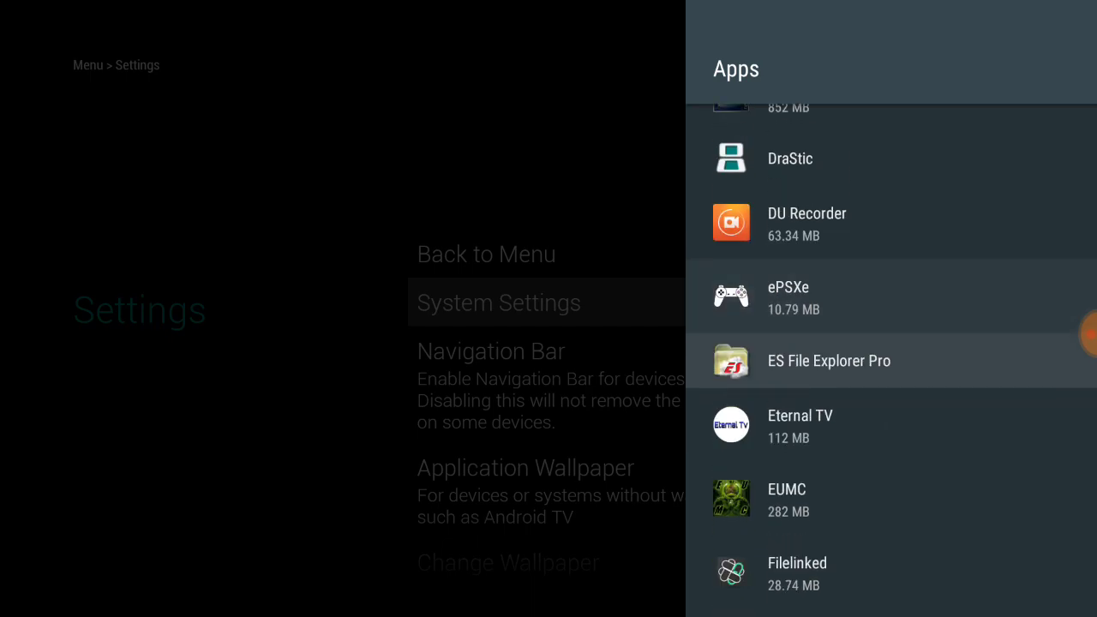
key(Return)
key(Down)
key(Return)
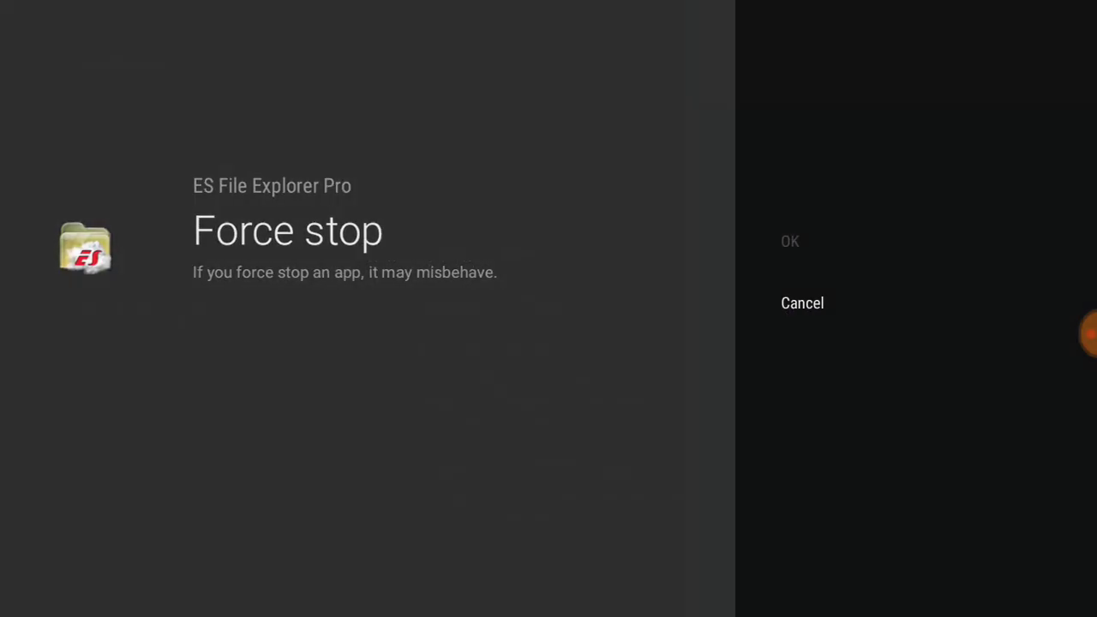
key(Return)
key(Escape)
- Force stop Eternal TV
key(Down)
key(Return)
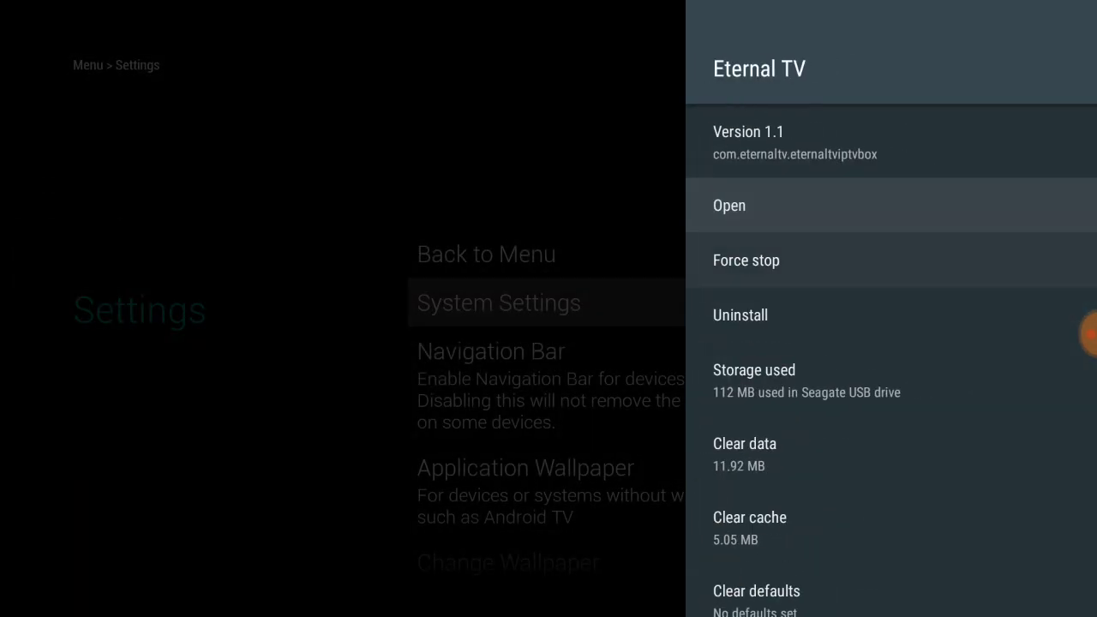
key(Down)
key(Return)
key(Return)
key(Escape)
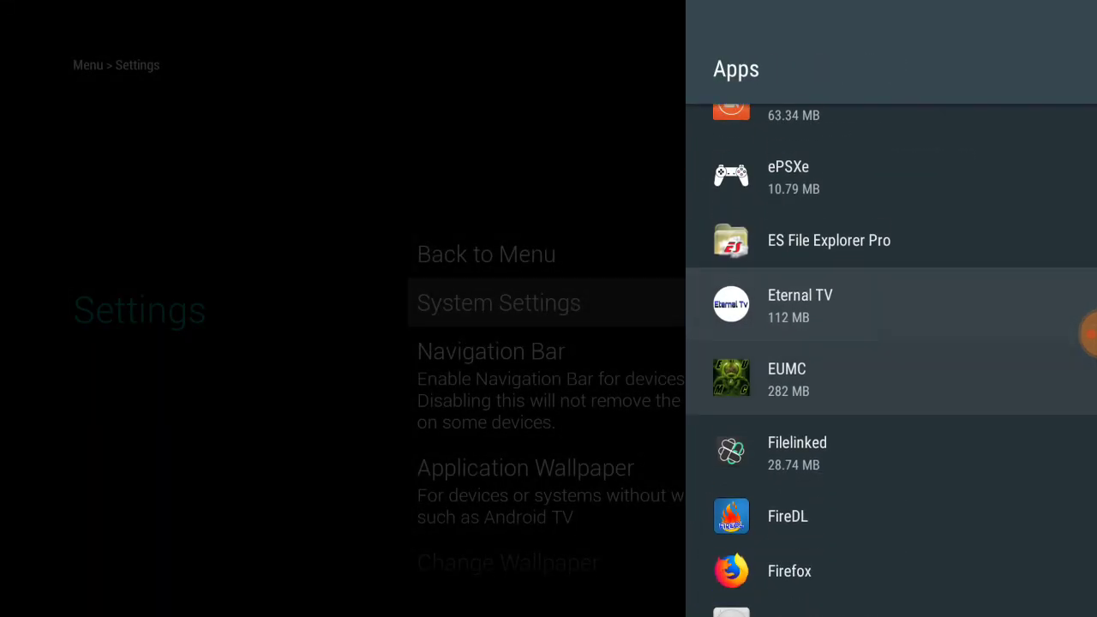
key(Down)
- Check the app details of EUMC and Filelinked
key(Return)
key(Escape)
key(Down)
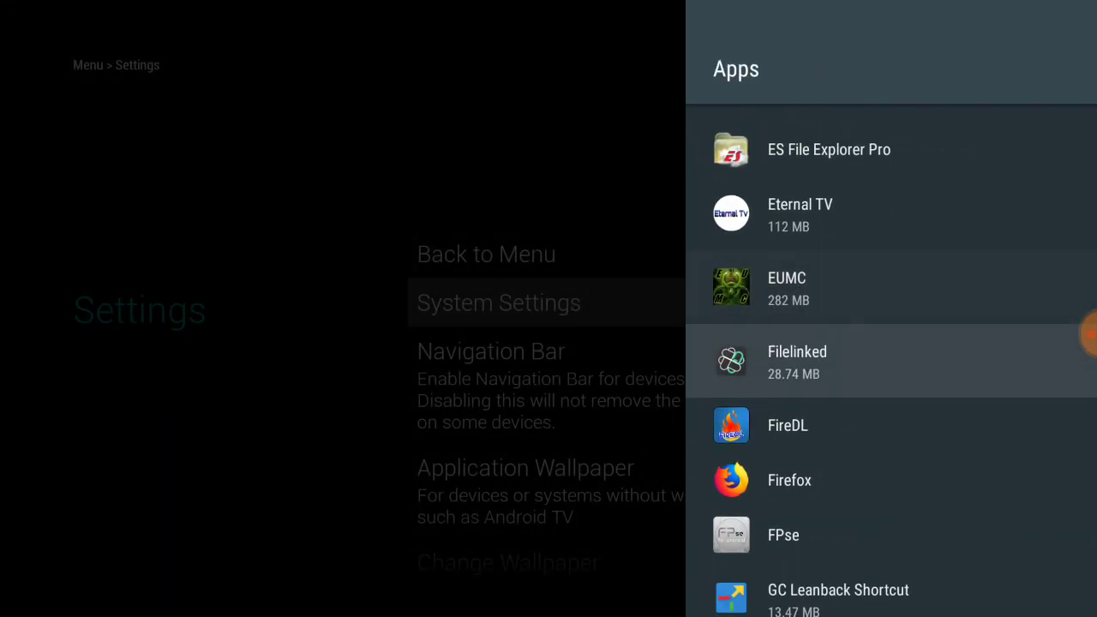
key(Return)
key(Escape)
key(Down)
- Force stop FireDL and view Firefox's details
key(Return)
key(Down)
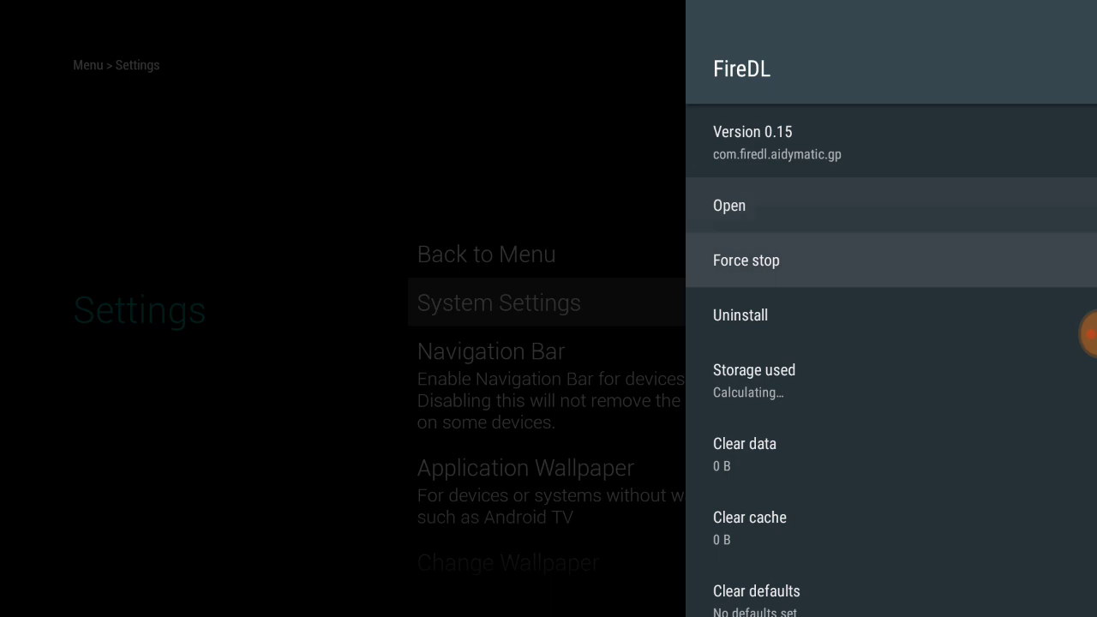
key(Return)
key(Return)
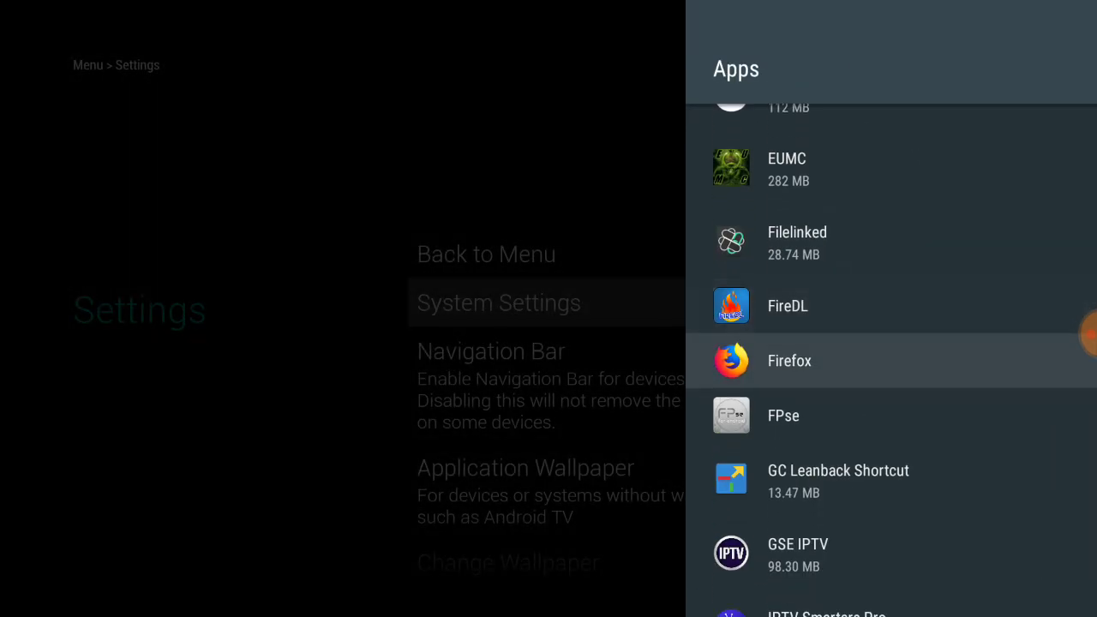
key(Return)
key(Down)
key(Escape)
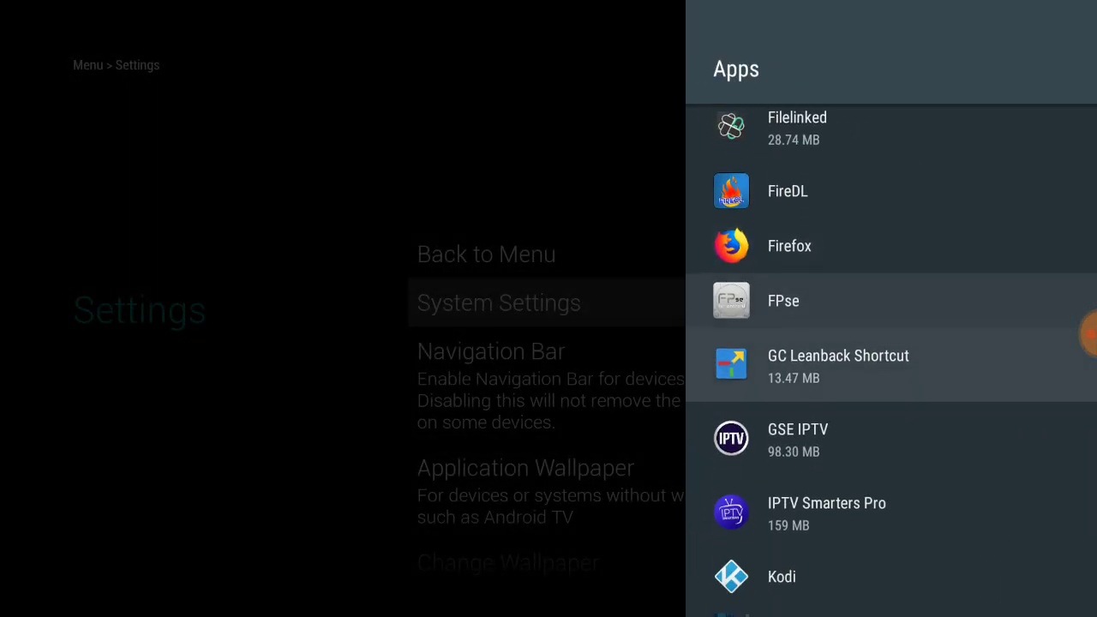
- Force stop GC Leanback Shortcut
key(Return)
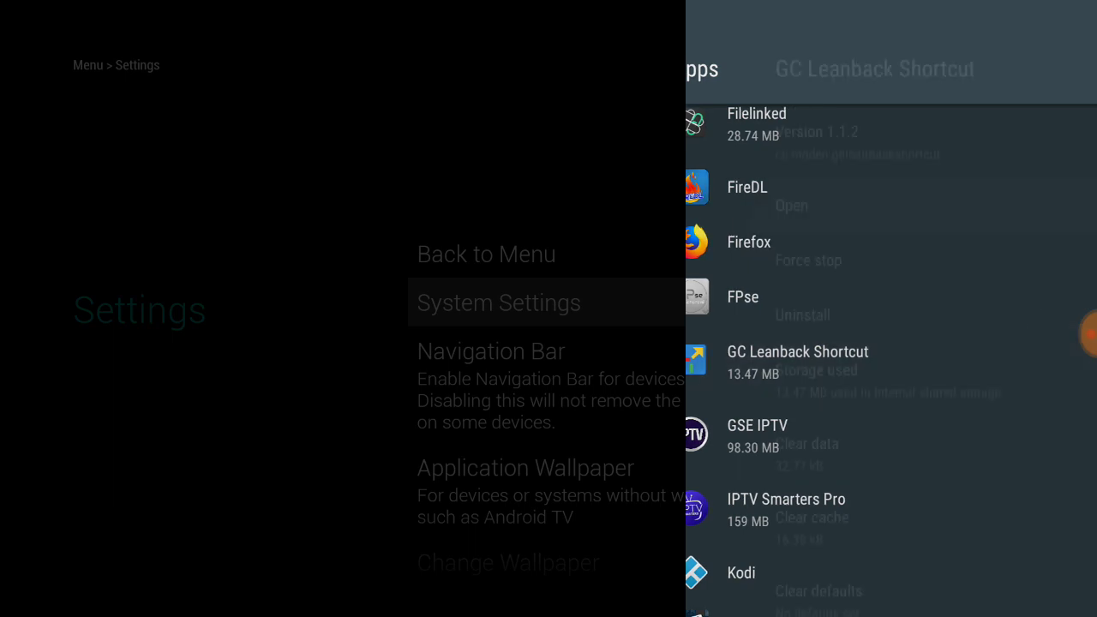
key(Down)
key(Return)
key(Return)
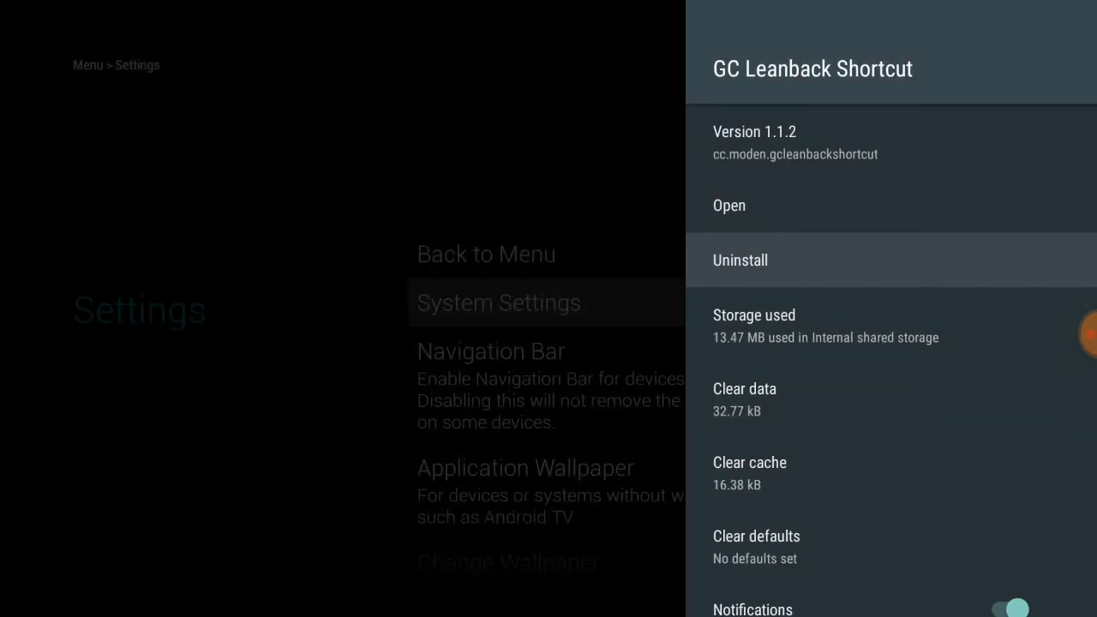
key(Escape)
- Check the app details of GSE IPTV and IPTV Smarters Pro
key(Return)
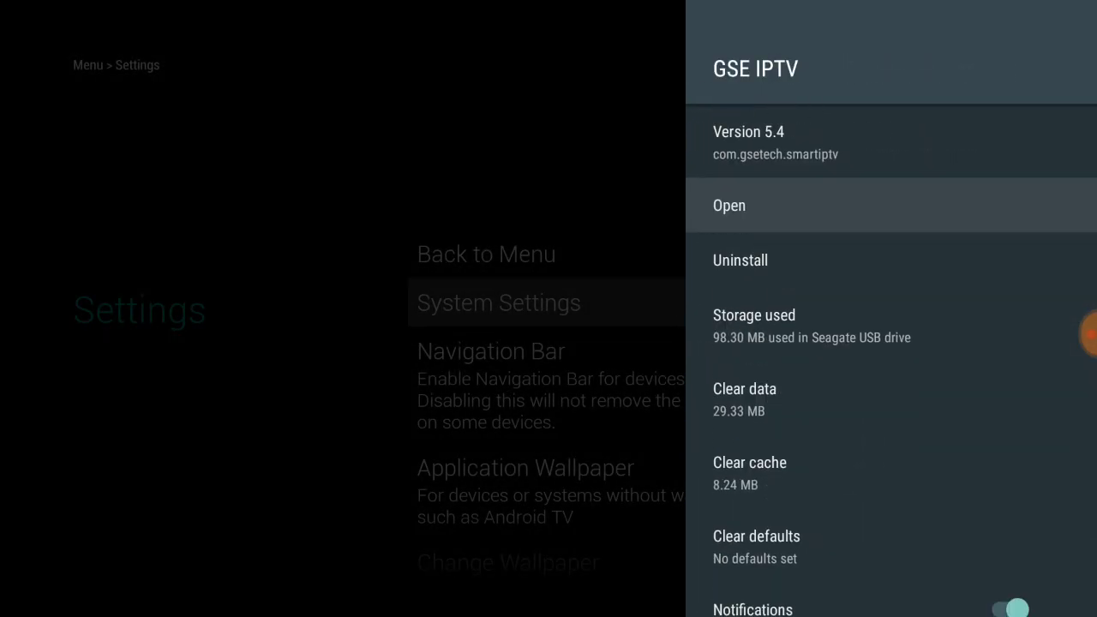
key(Escape)
key(Down)
key(Return)
key(Escape)
key(Down)
- Check the app details of Kodi, Morpheus TV and MorphMC
key(Return)
key(Escape)
key(Down)
key(Return)
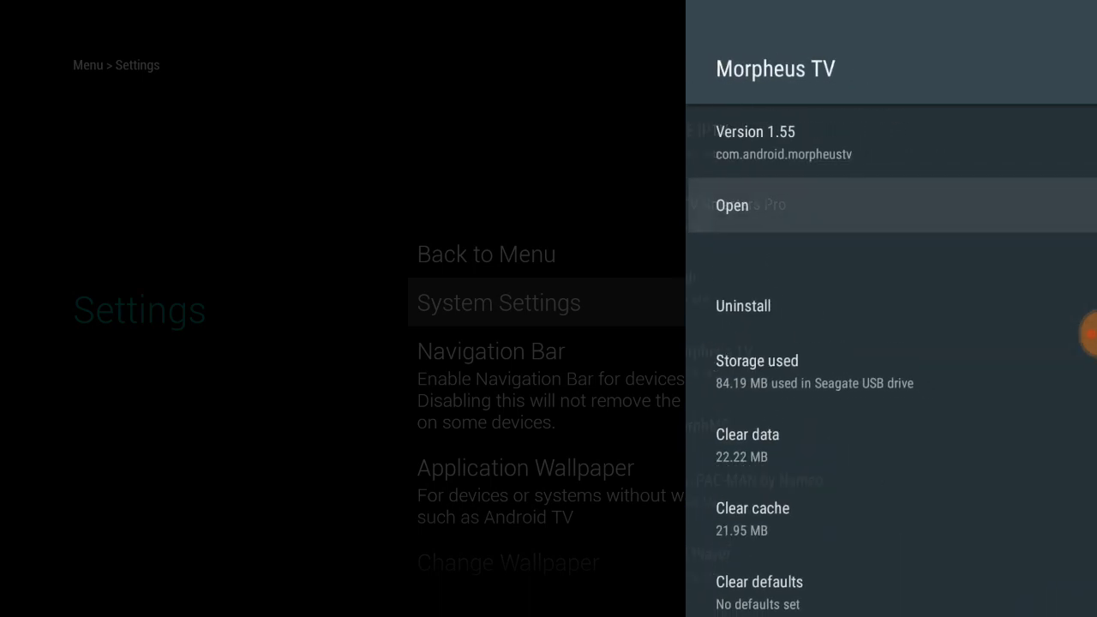
key(Escape)
key(Down)
key(Return)
key(Escape)
key(Down)
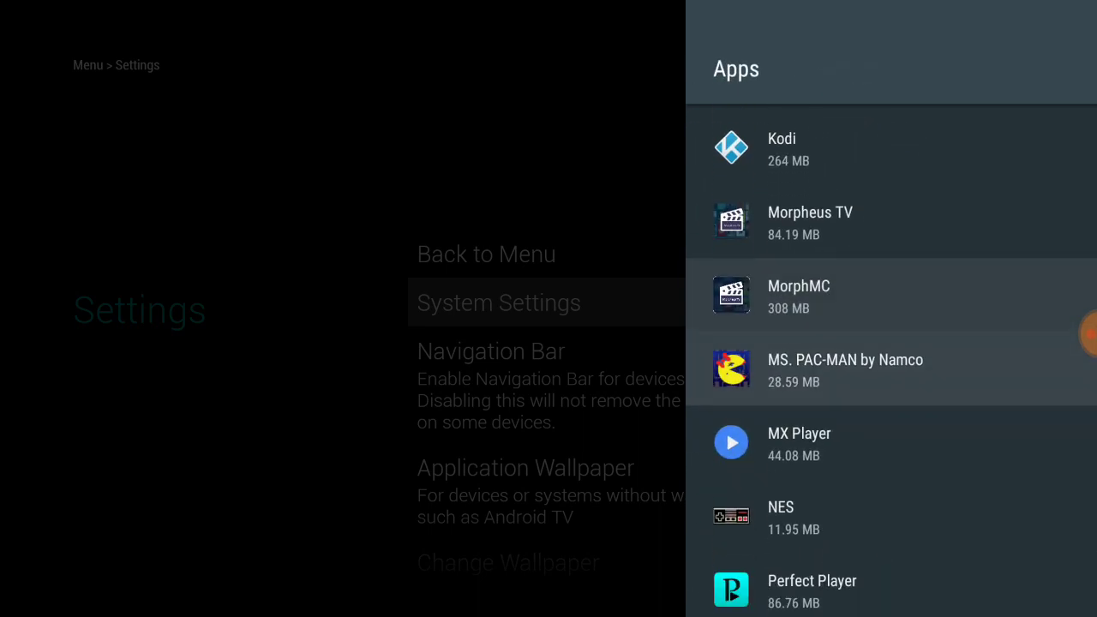
- Check the app details of MS. PAC-MAN, MX Player and NES
key(Return)
key(Escape)
key(Down)
key(Return)
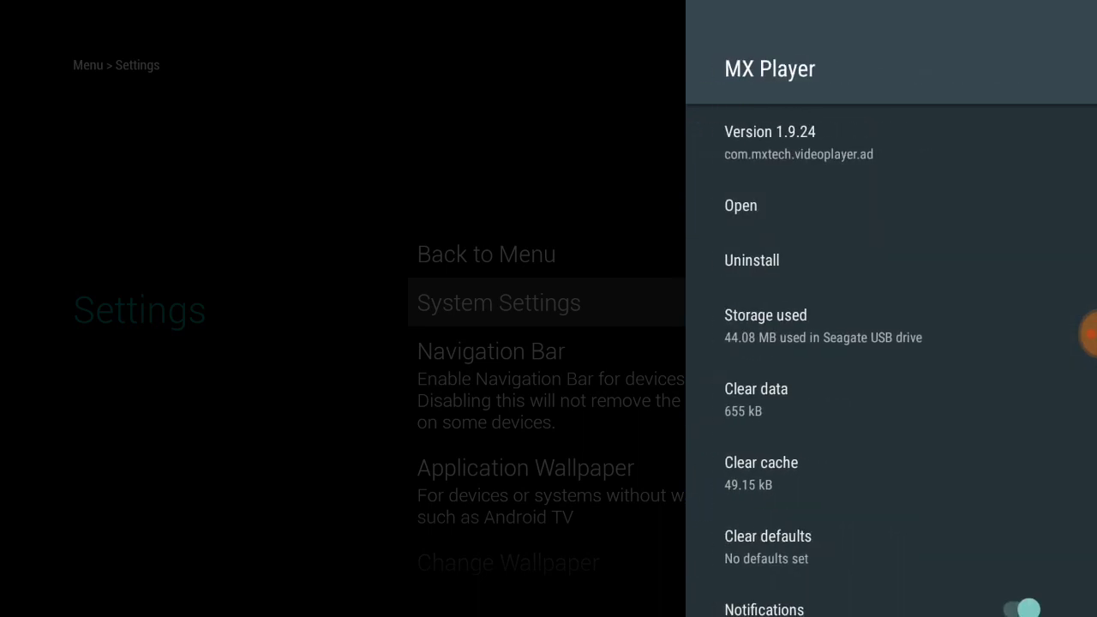
key(Escape)
key(Down)
key(Return)
key(Escape)
key(Down)
- Force stop Perfect Player
key(Return)
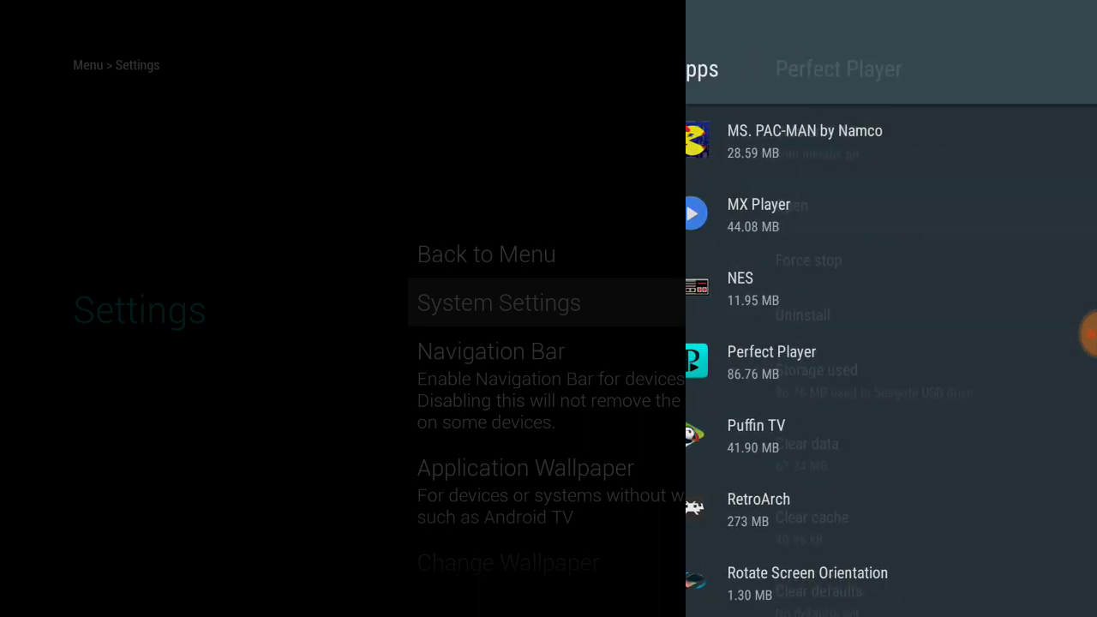
key(Down)
key(Return)
key(Return)
key(Escape)
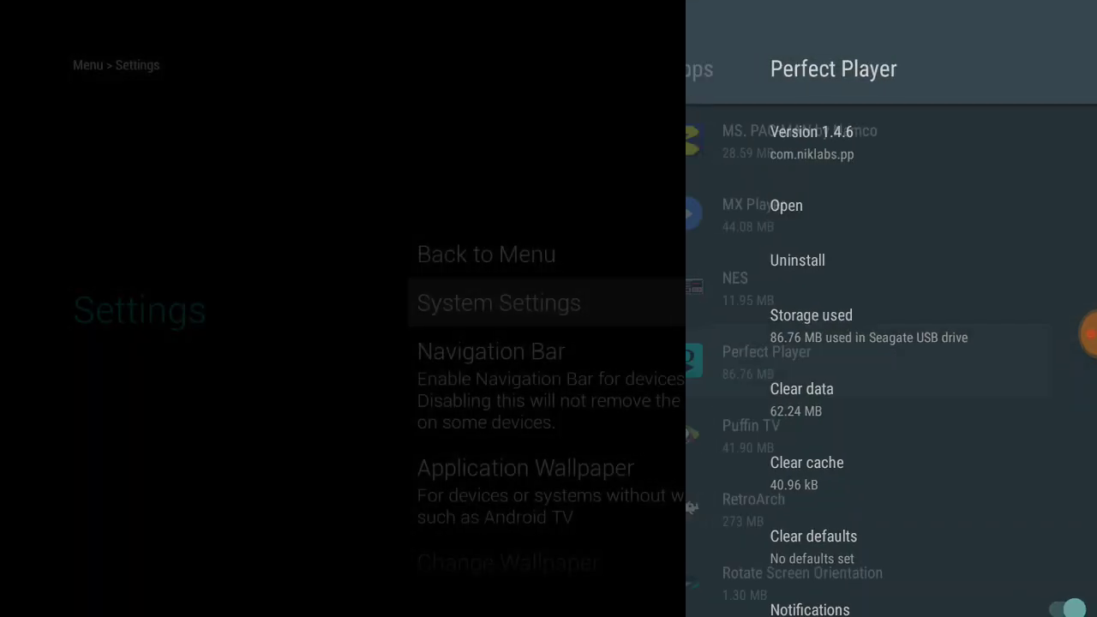
key(Down)
- View Puffin TV's details and force stop RetroArch
key(Return)
key(Escape)
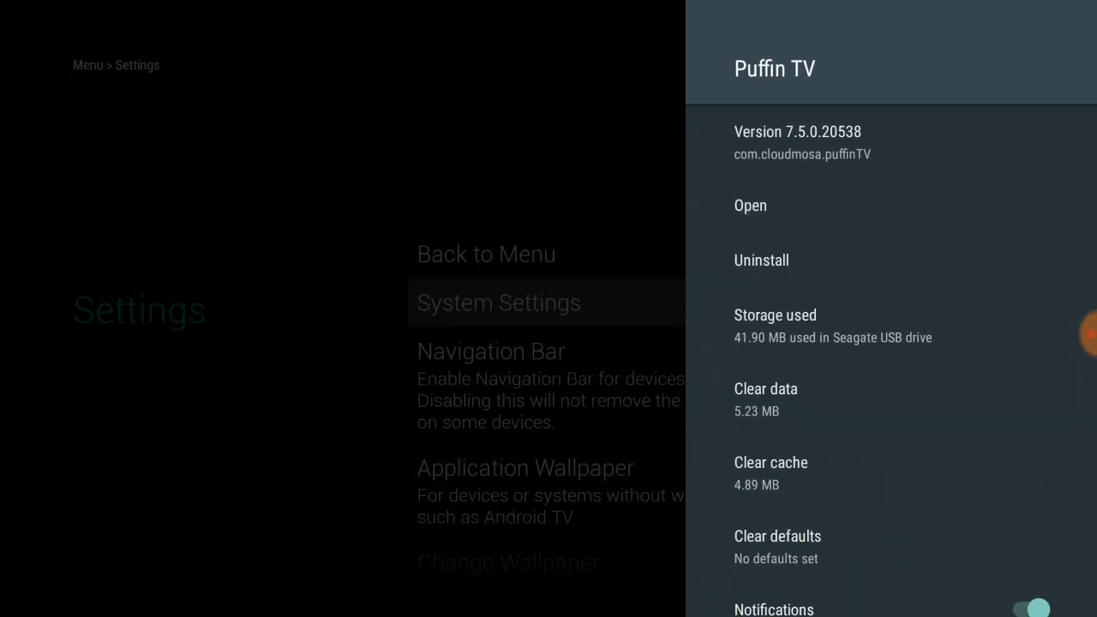
key(Down)
key(Return)
key(Escape)
key(Return)
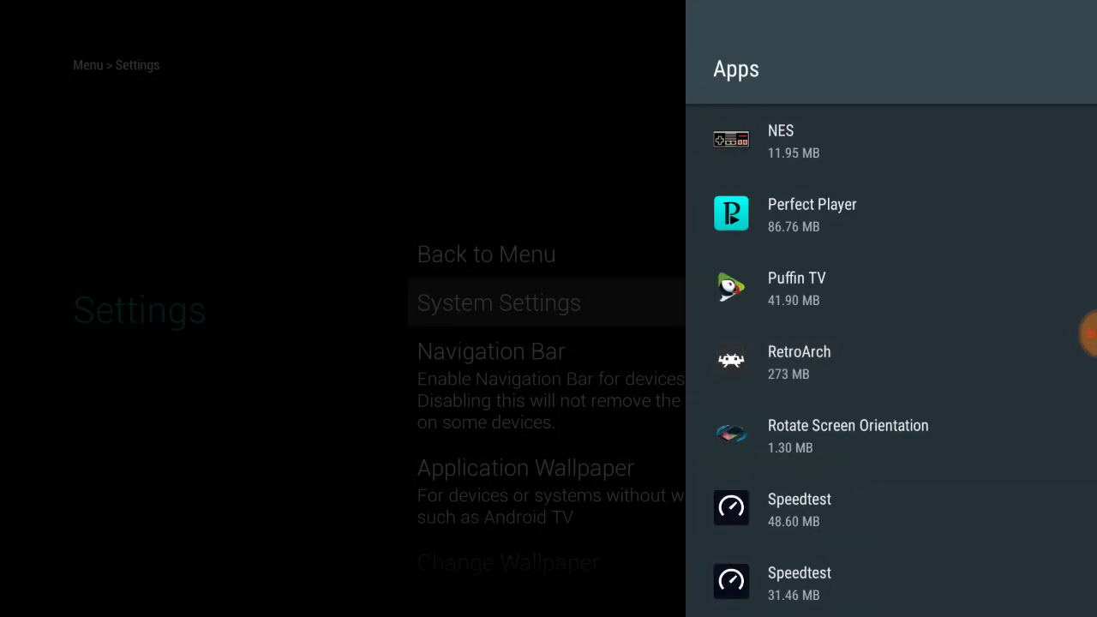
key(Down)
key(Return)
key(Return)
key(Escape)
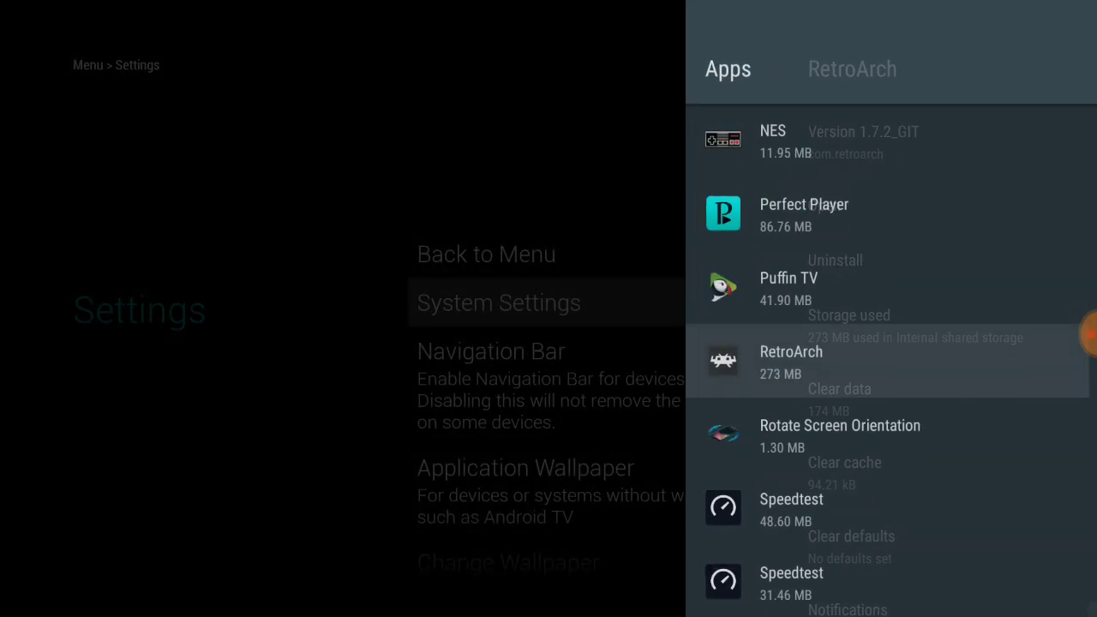
key(Down)
- Pass Rotate Screen Orientation and the first Speedtest, then open the 31.46 MB Speedtest's details
key(Return)
key(Escape)
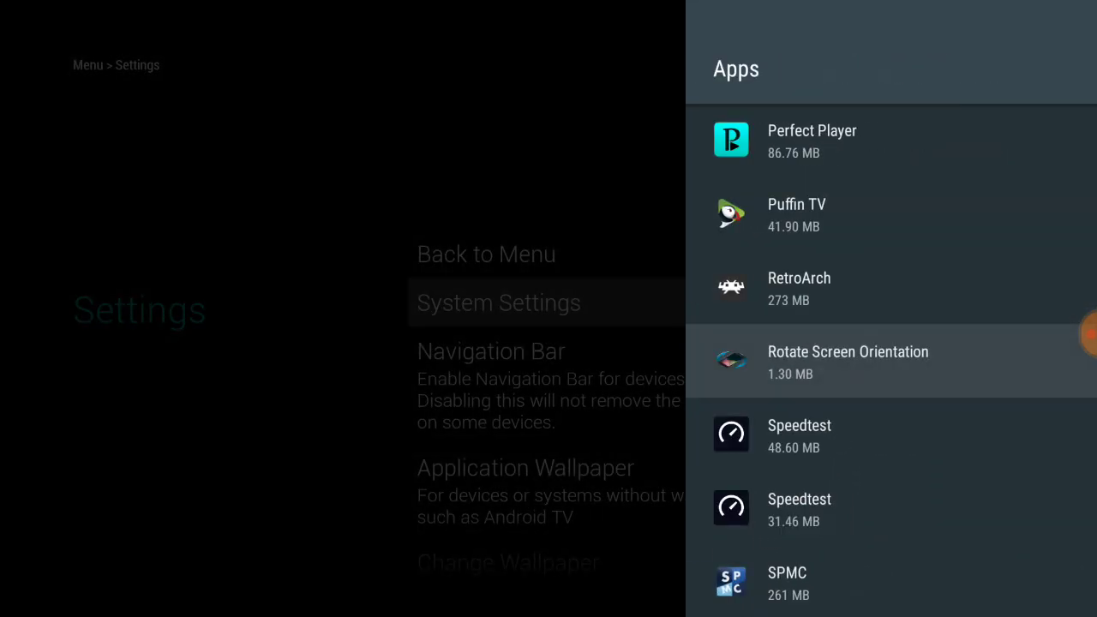
key(Return)
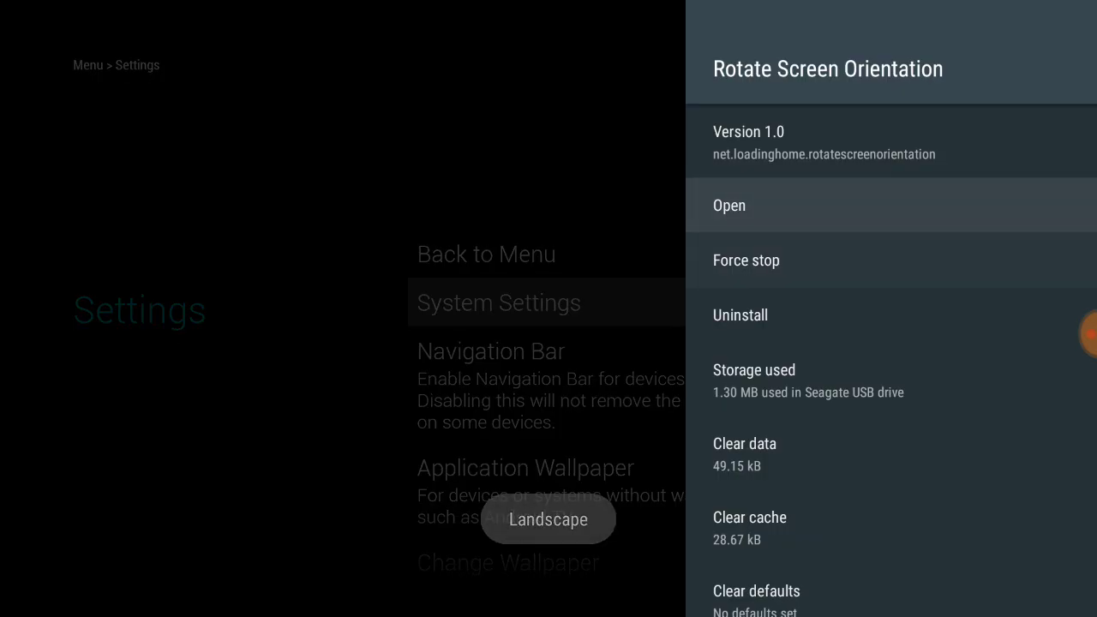
key(Down)
key(Escape)
key(Down)
key(Return)
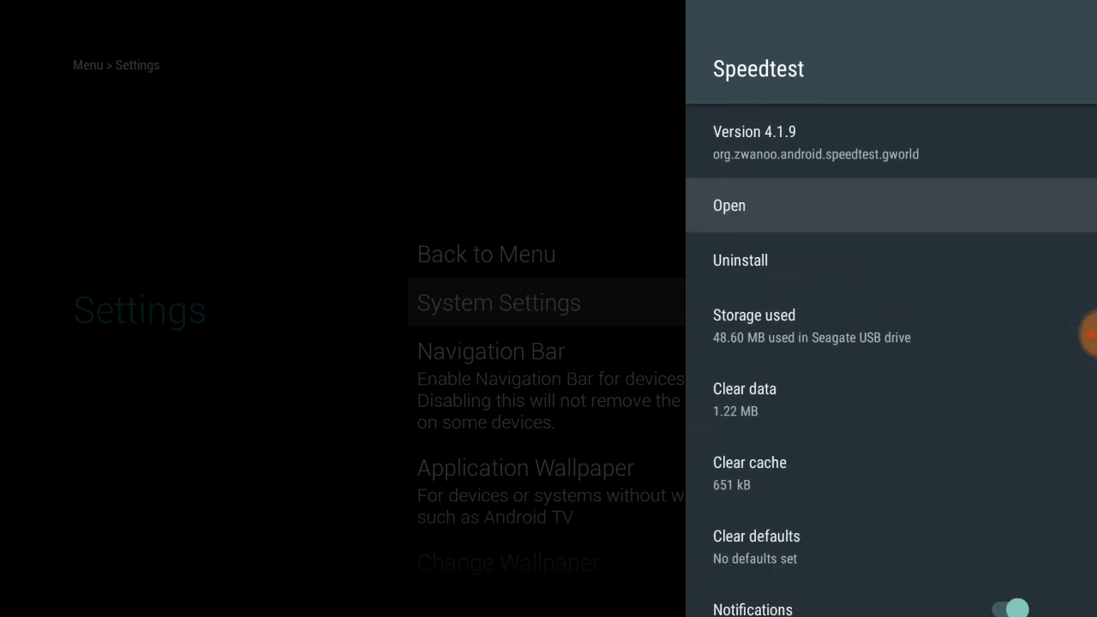
key(Escape)
key(Down)
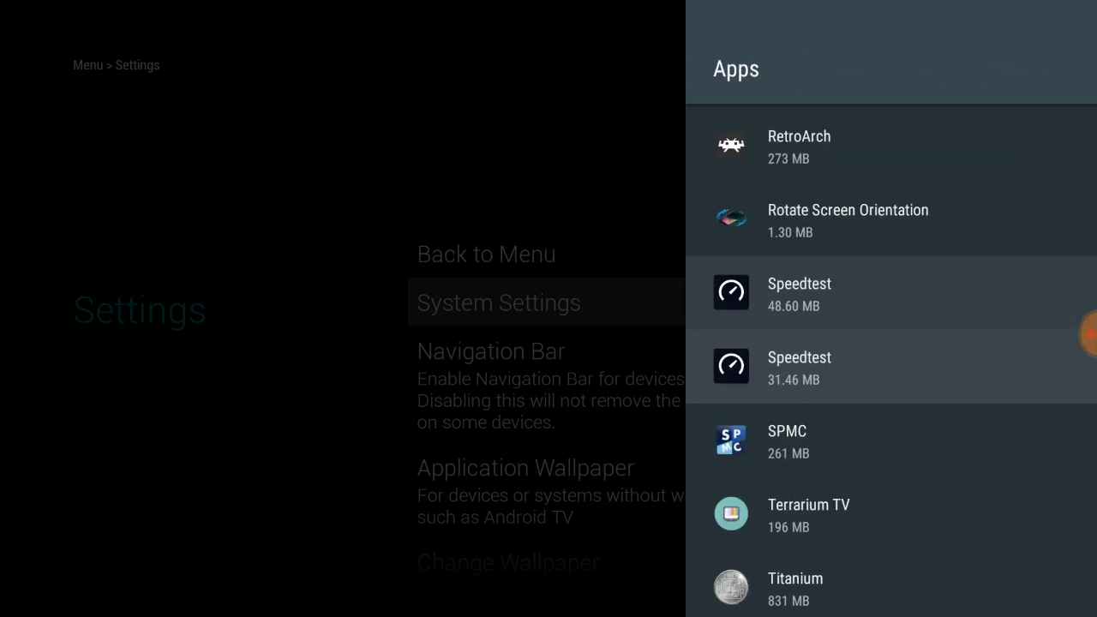
key(Return)
- Uninstall the 31.46 MB Speedtest copy, confirming with OK
key(Down)
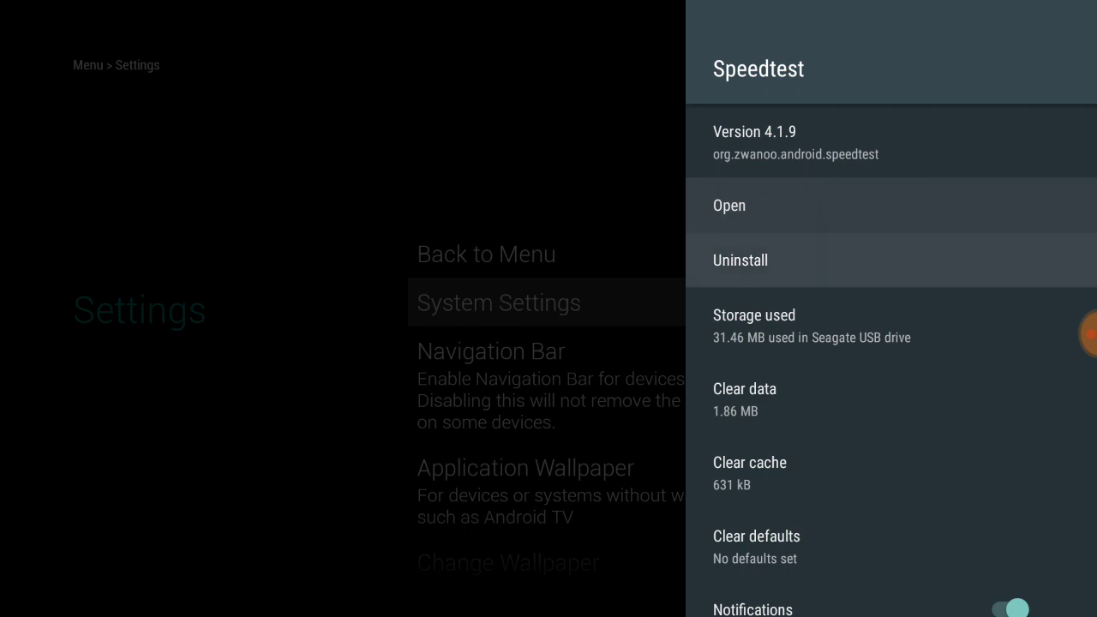
key(Return)
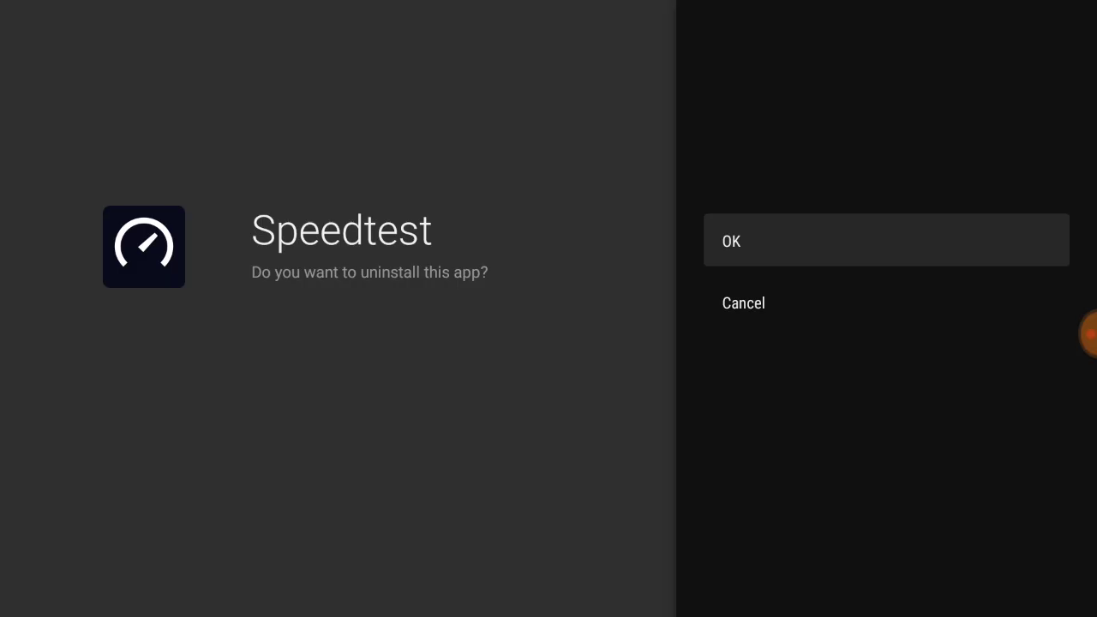
key(Return)
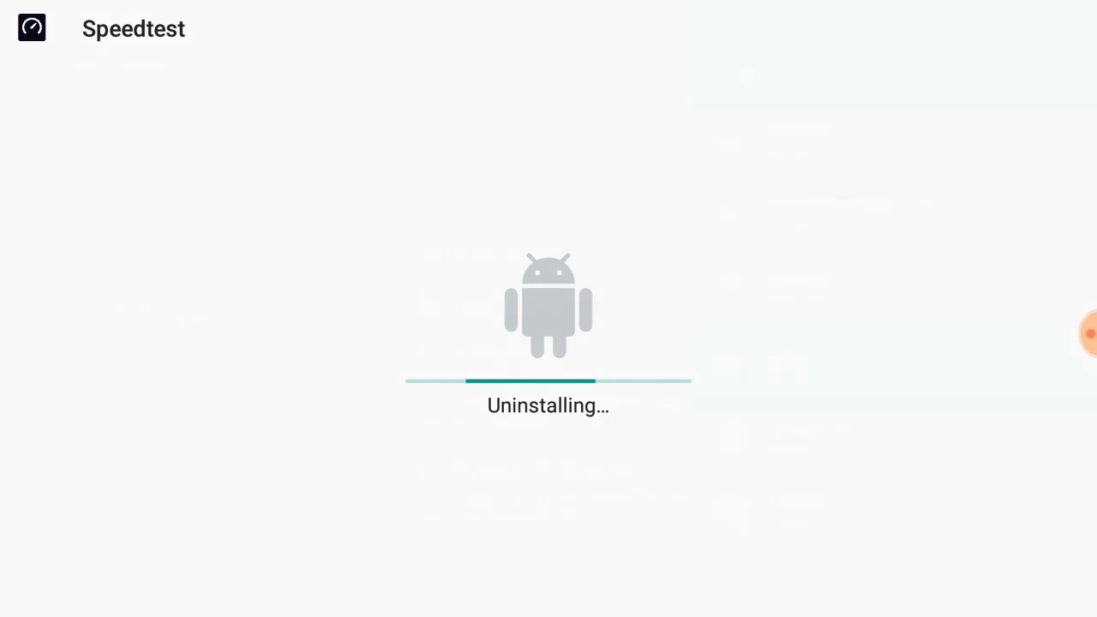
key(Return)
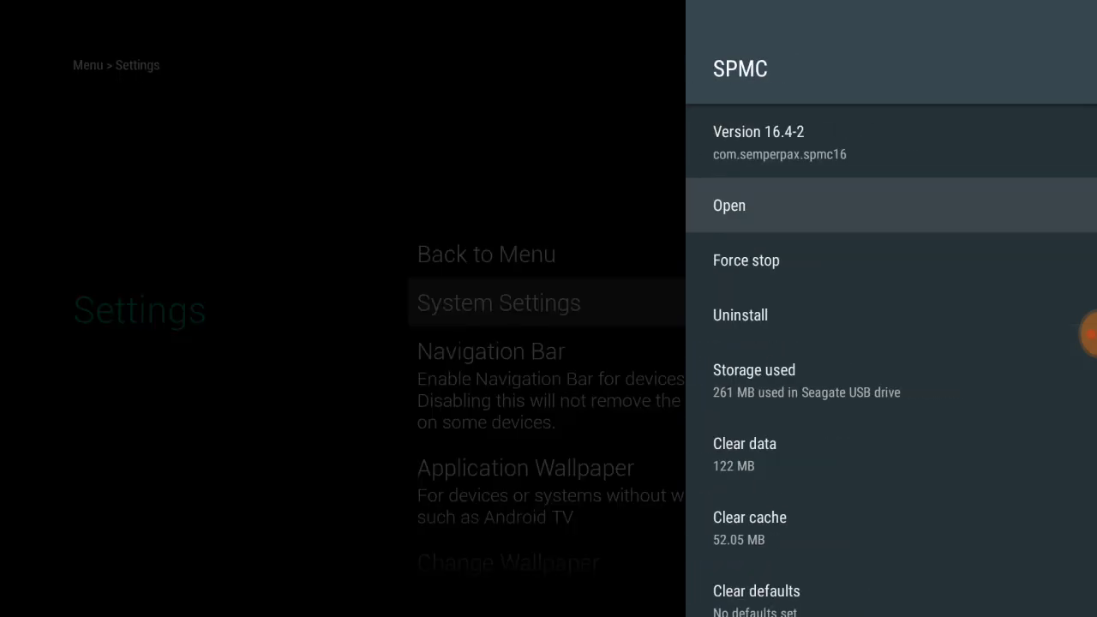
- Force stop SPMC and Terrarium TV
key(Down)
key(Return)
key(Return)
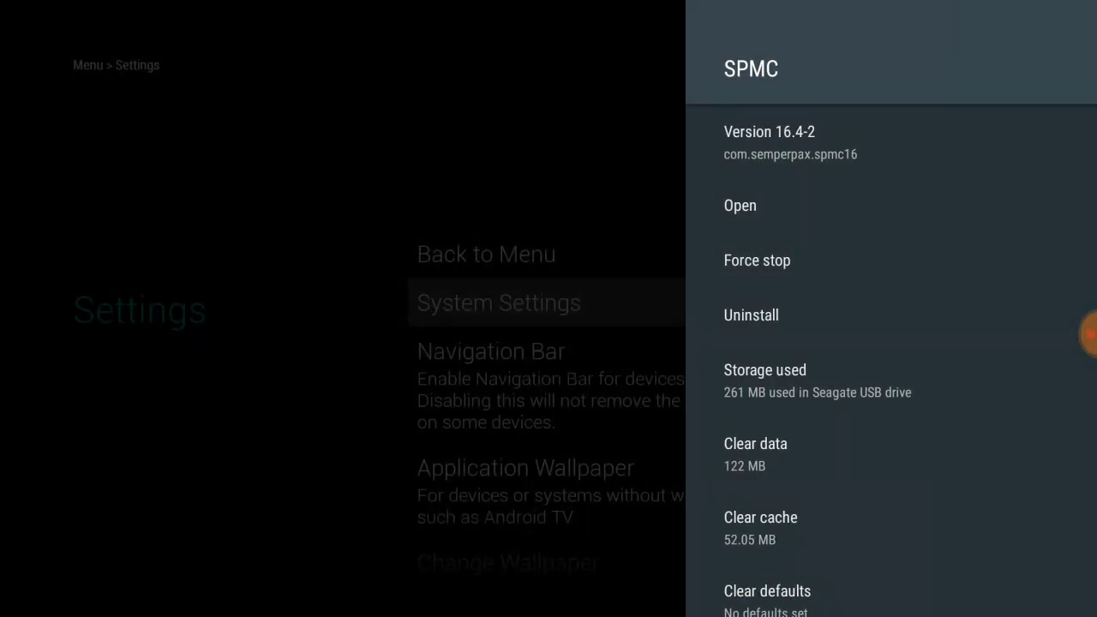
key(Escape)
key(Down)
key(Return)
key(Down)
key(Return)
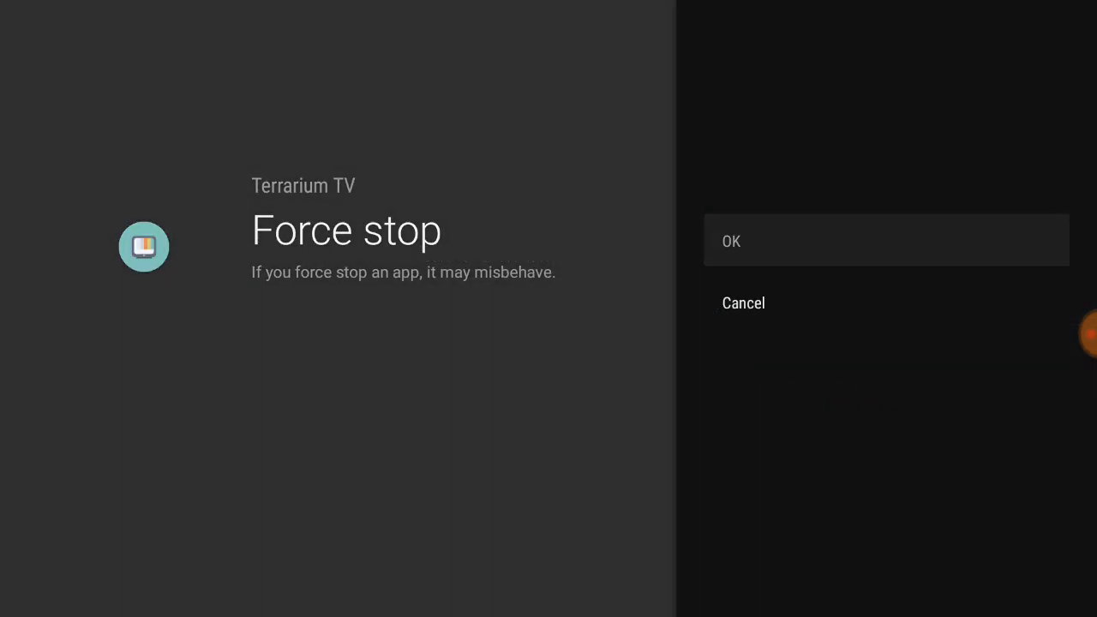
key(Return)
key(Escape)
key(Down)
- View Titanium's details and force stop TVirl
key(Return)
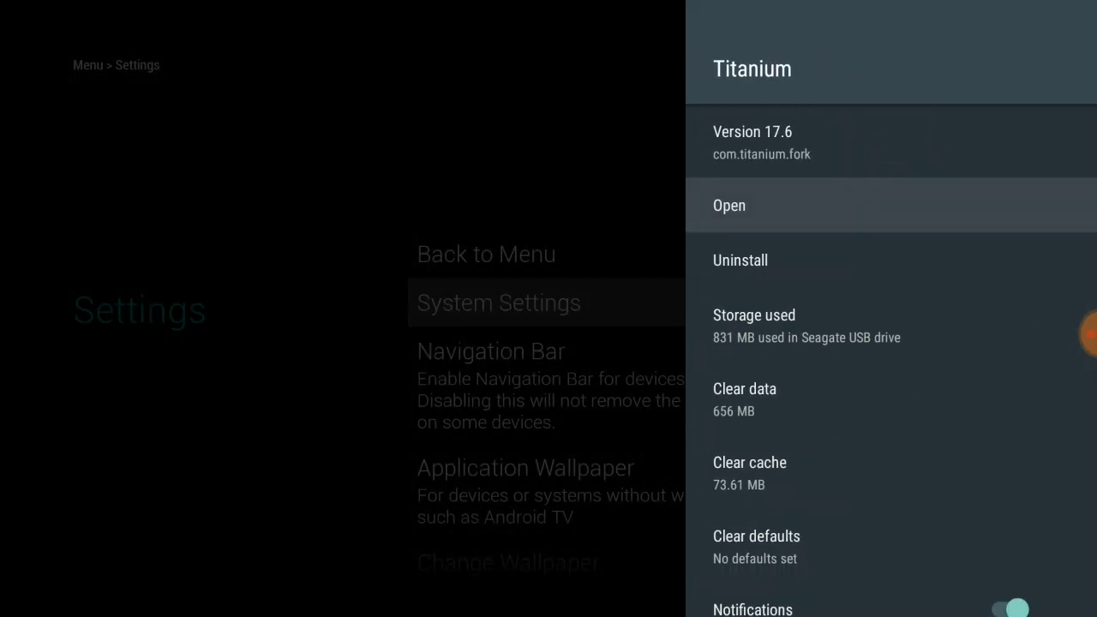
key(Escape)
key(Down)
key(Return)
key(Down)
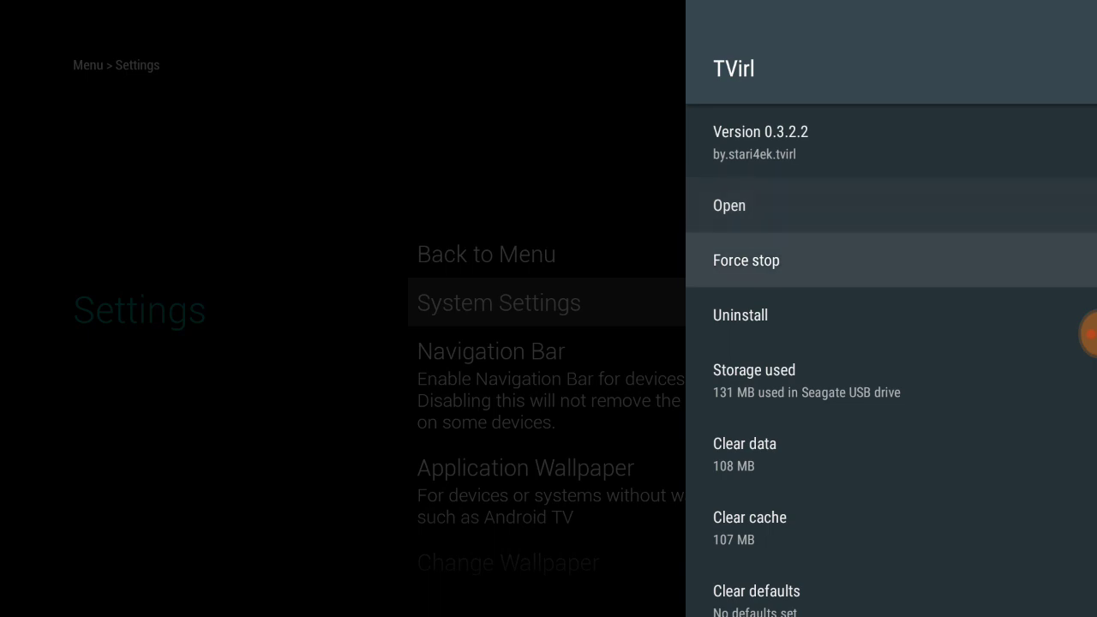
key(Return)
key(Return)
key(Escape)
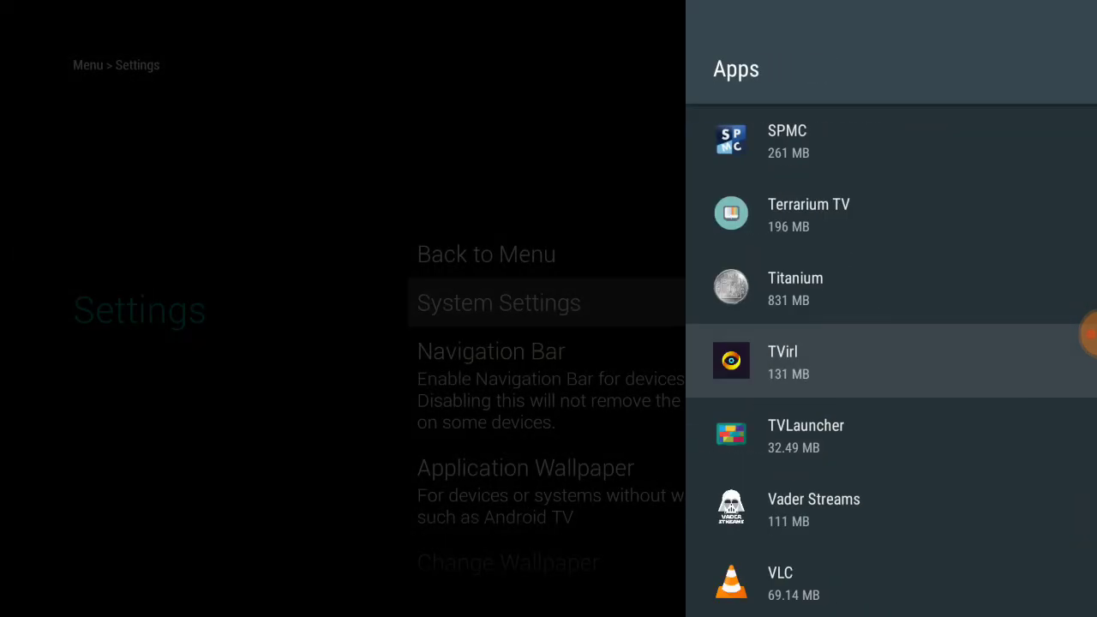
key(Down)
key(Return)
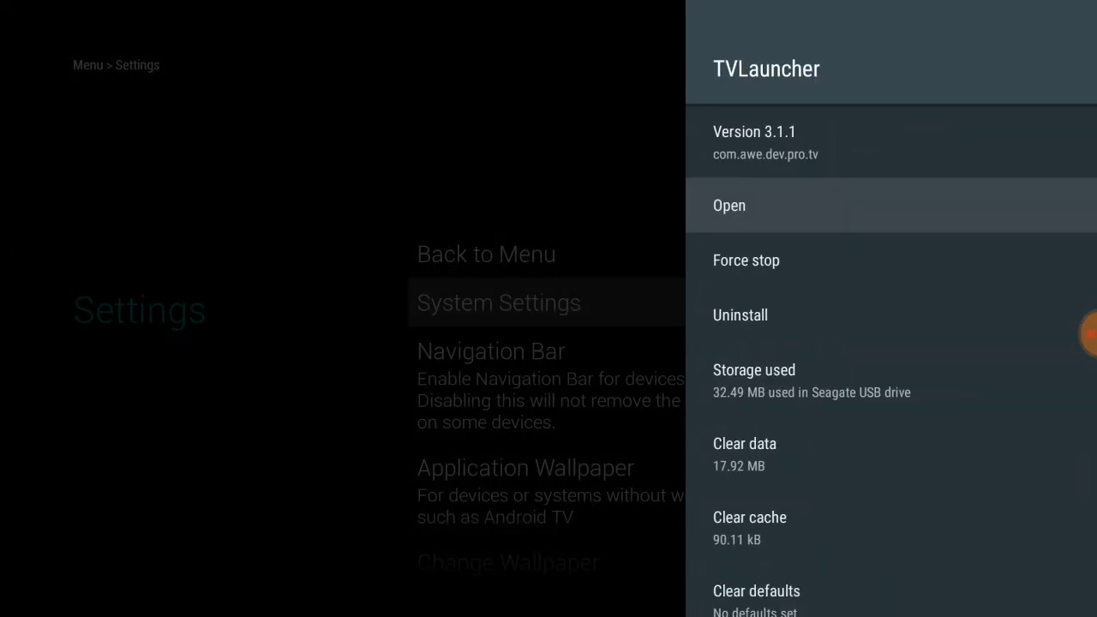
- Leave TVLauncher's details and force stop Vader Streams
key(Escape)
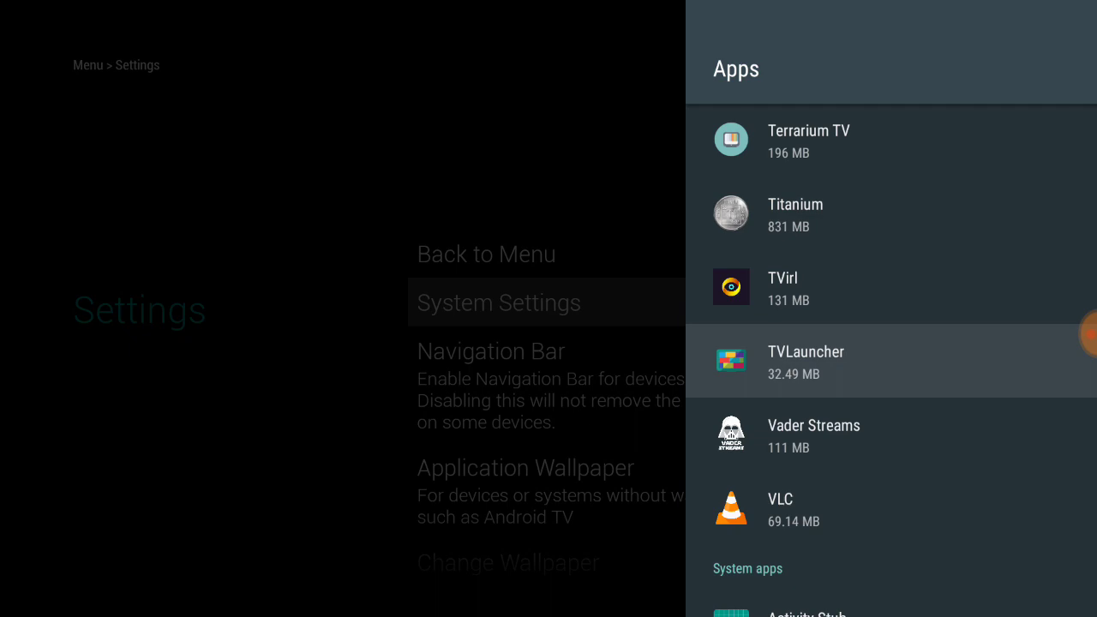
key(Down)
key(Return)
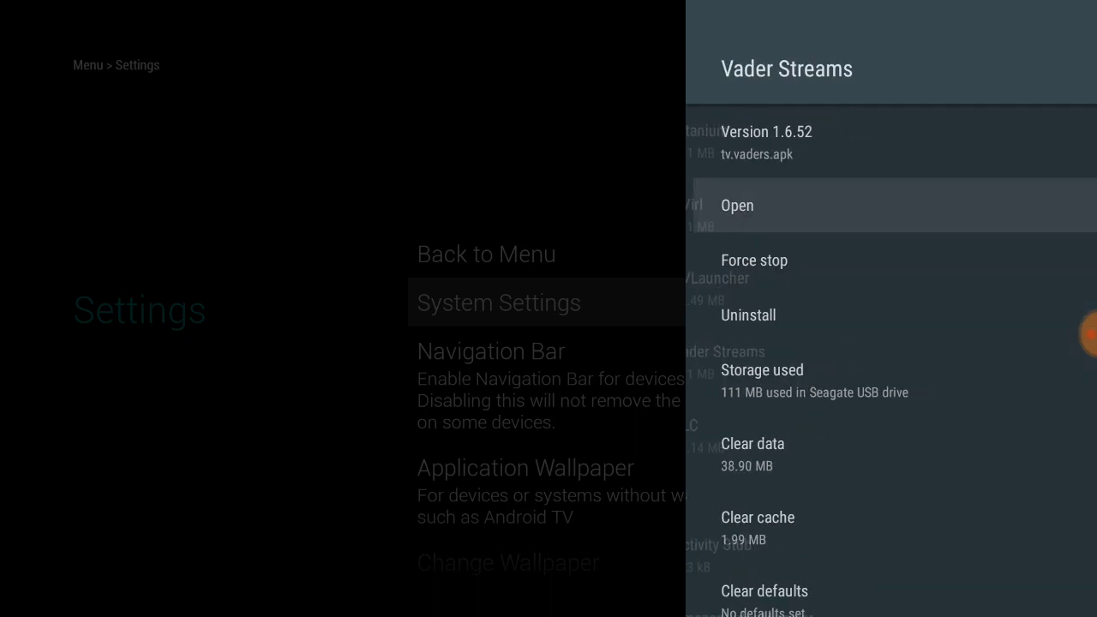
key(Down)
key(Return)
key(Return)
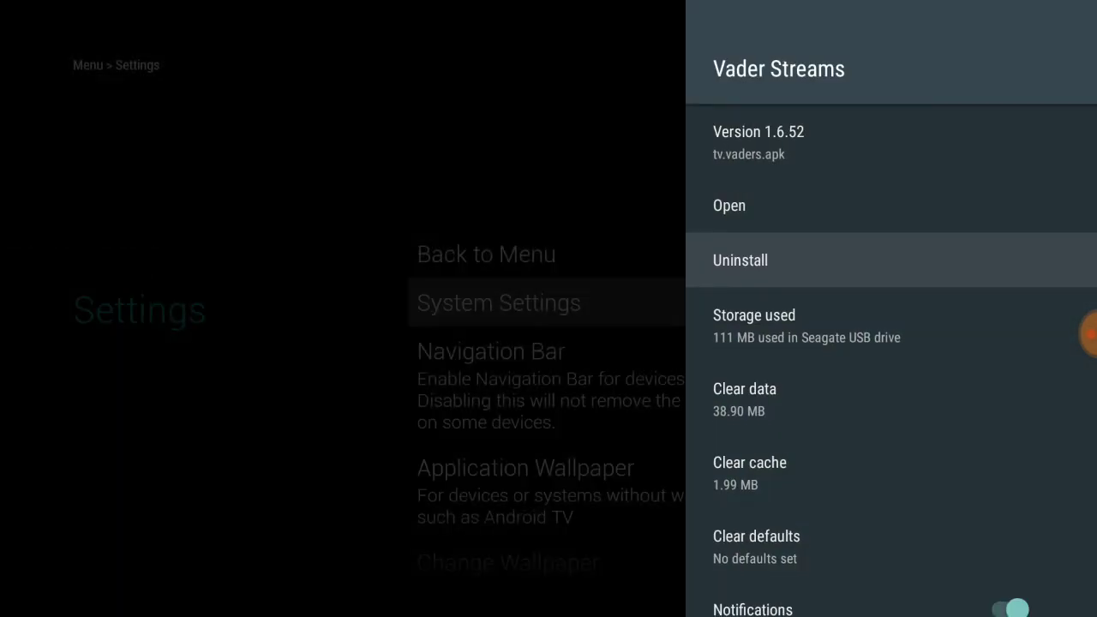
key(Escape)
key(Down)
- Force stop VLC and go back to the main Settings list
key(Return)
key(Down)
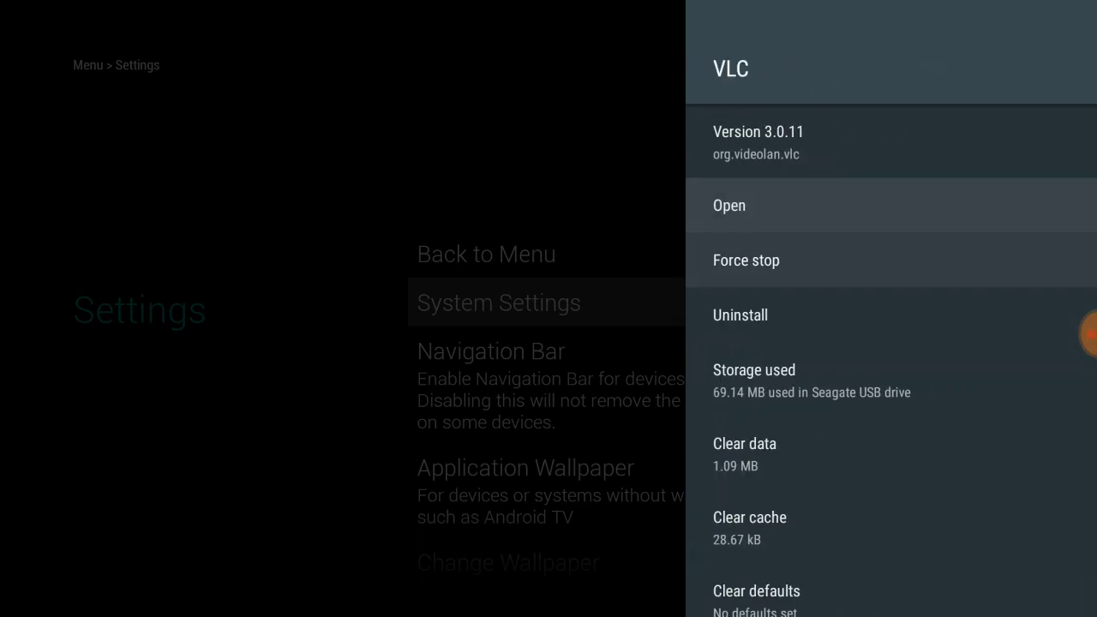
key(Return)
key(Return)
key(Escape)
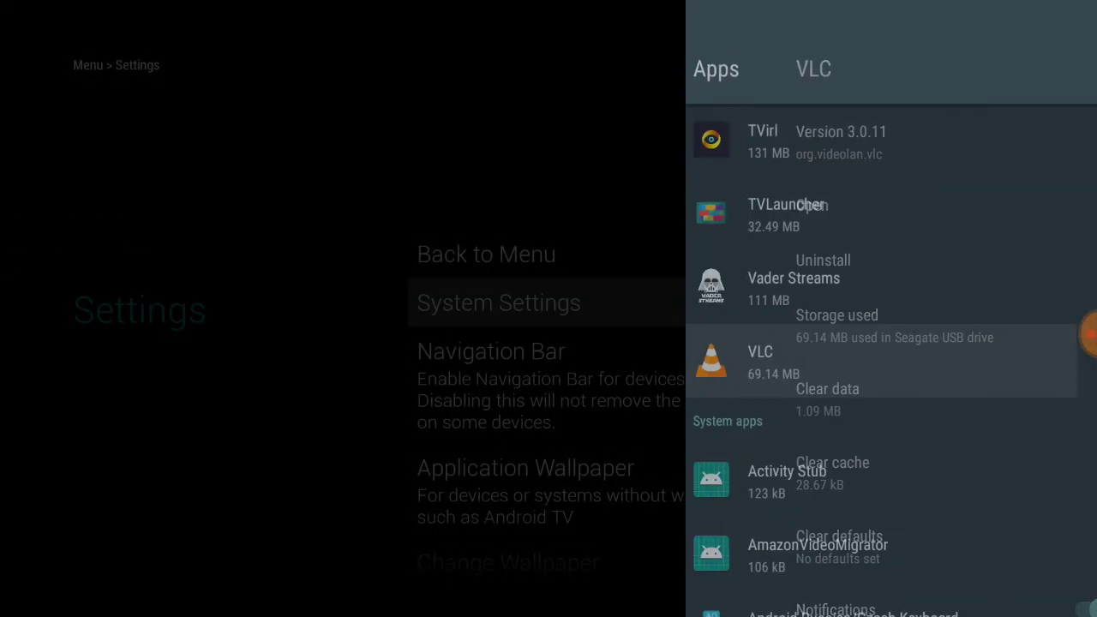
key(Escape)
- Scroll down and back up through the Android TV settings categories
key(Down)
key(Down)
key(Down)
key(Down)
key(Down)
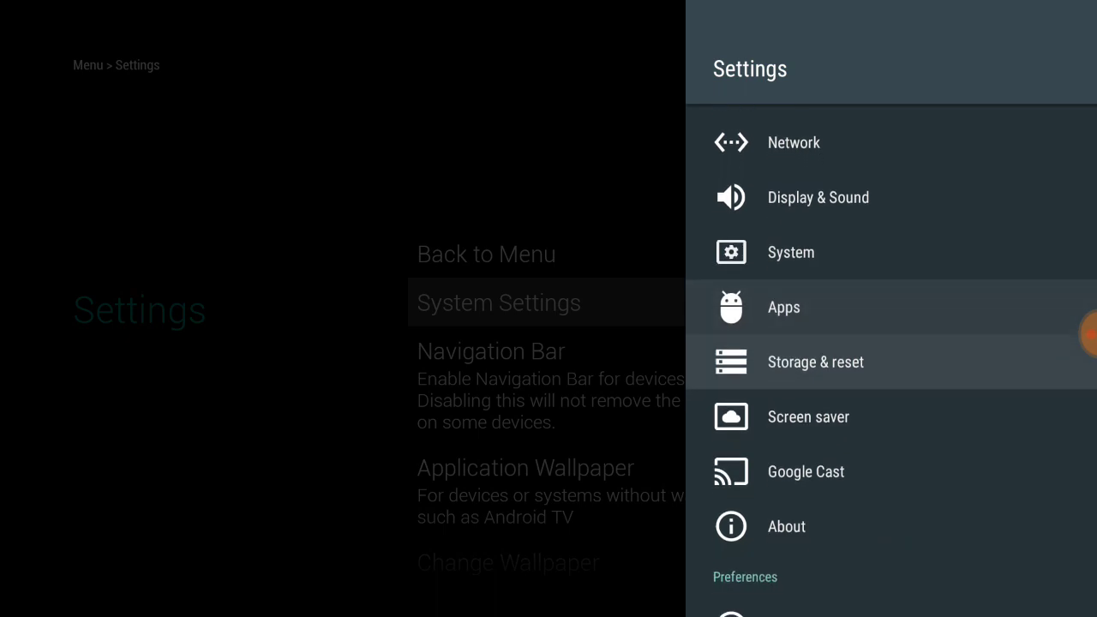
key(Down)
key(Down)
key(Down)
key(Down)
key(Up)
key(Up)
key(Up)
key(Up)
key(Up)
key(Up)
key(Up)
key(Up)
key(Up)
key(Up)
key(Up)
key(Up)
key(Up)
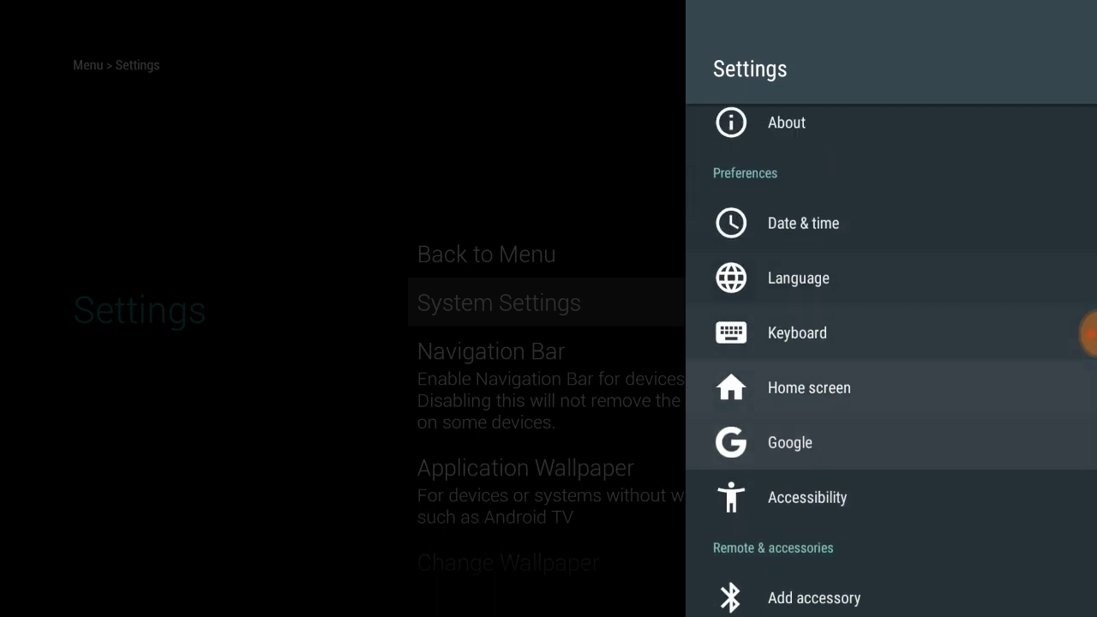
- Leave settings via Back to Menu and Back to Home Screen, returning to the NVIDIA-wallpaper home screen
key(Escape)
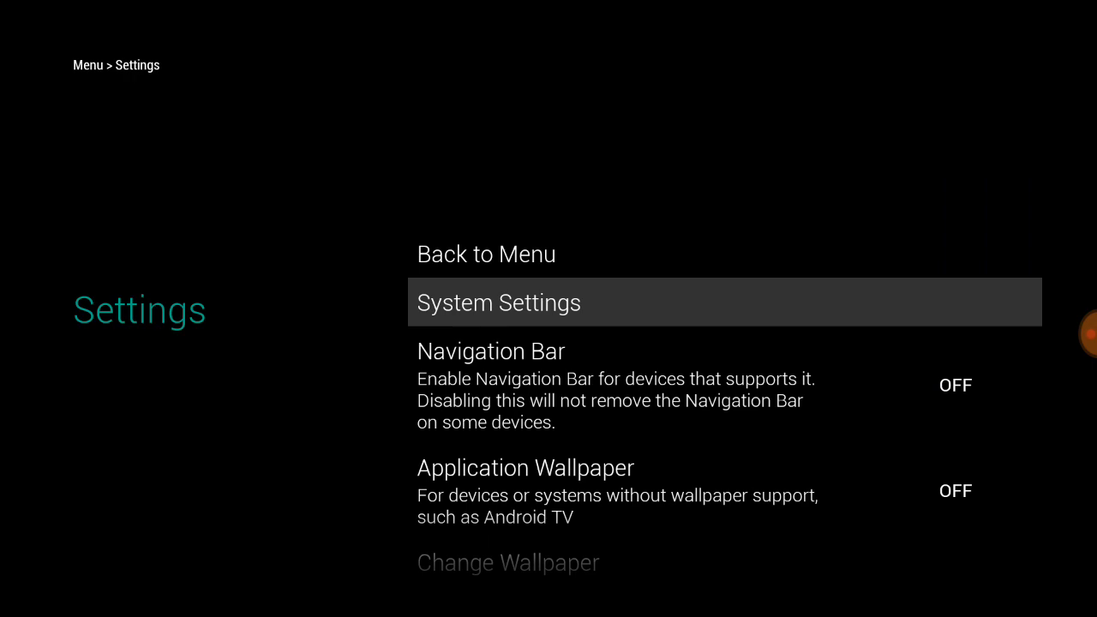
key(Up)
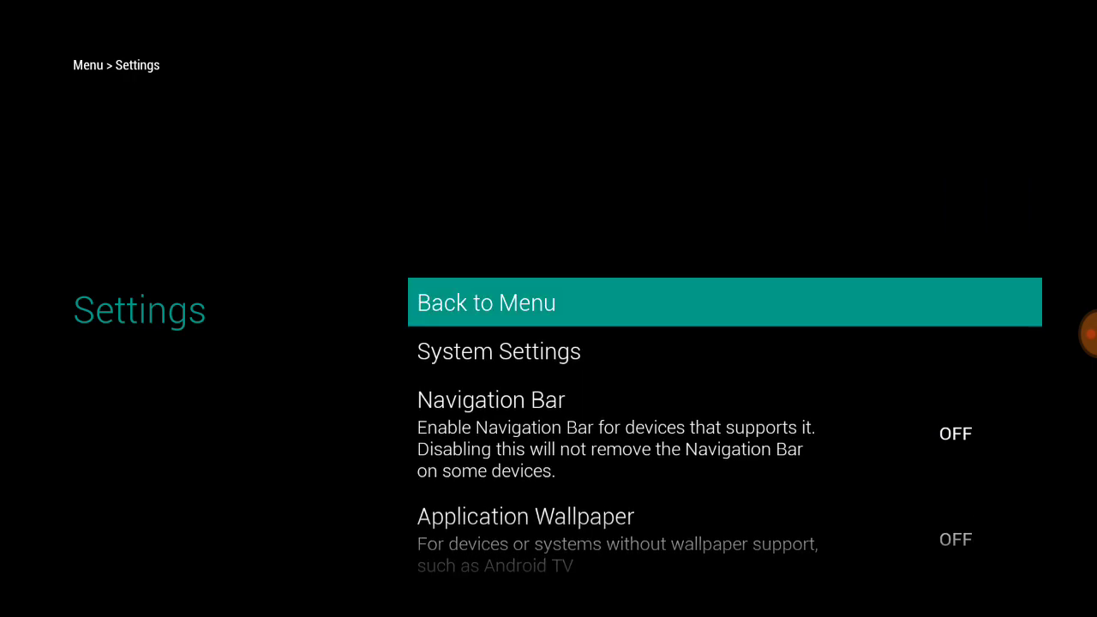
key(Return)
key(Up)
key(Up)
key(Up)
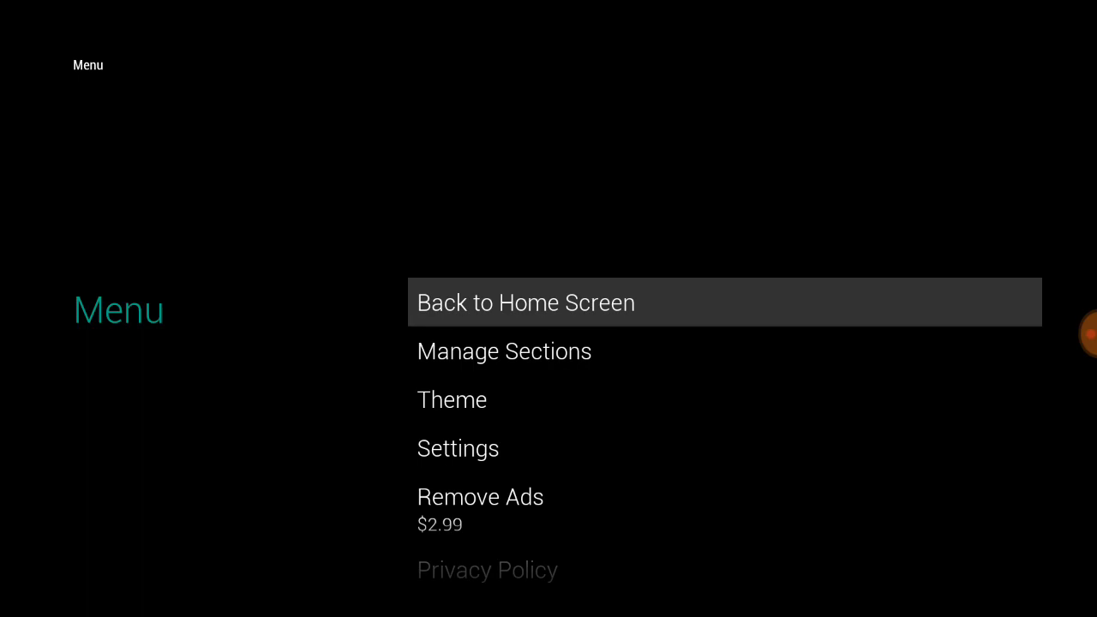
key(Return)
key(Up)
- Browse left through APK Stores & Browsers, Kodi & Forks and Utilities, then across the Movies tiles toward YouTube
key(Left)
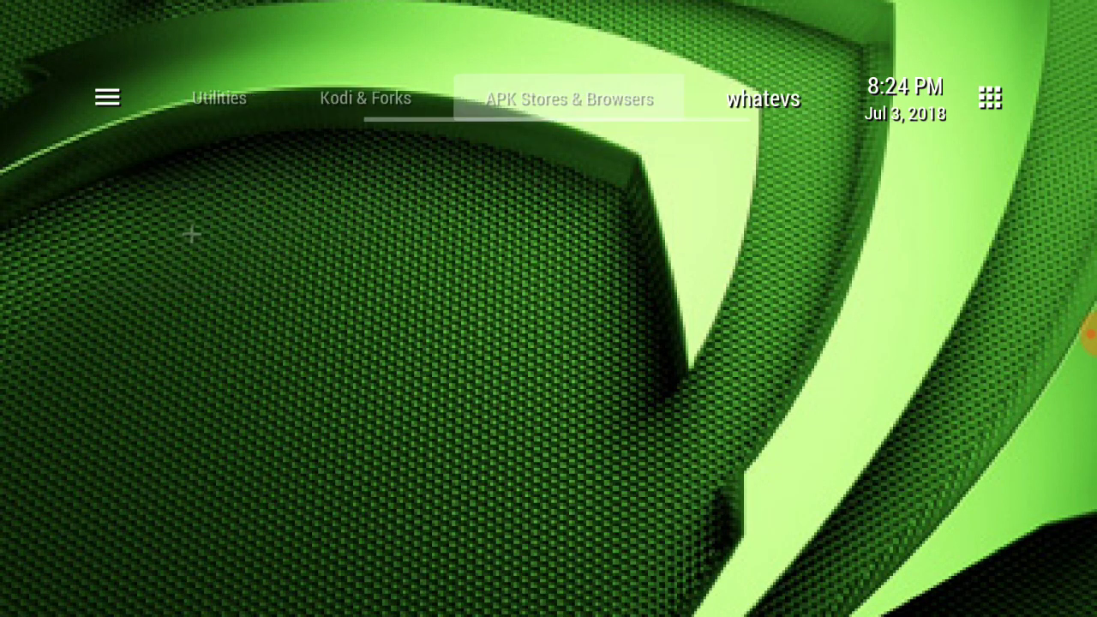
key(Left)
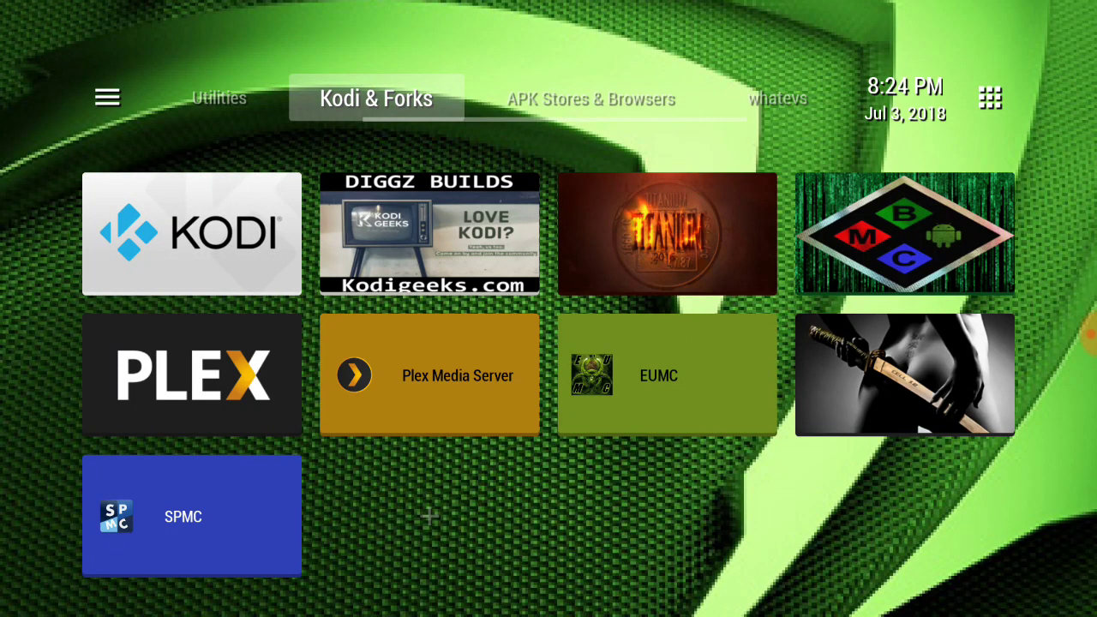
key(Left)
key(Left)
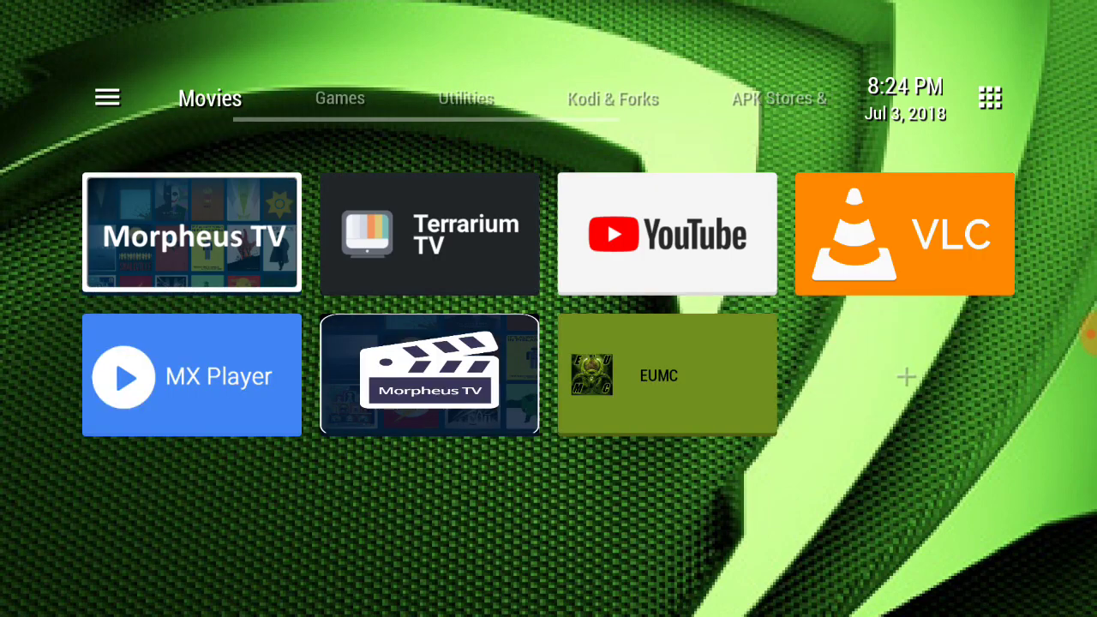
key(Right)
key(Right)
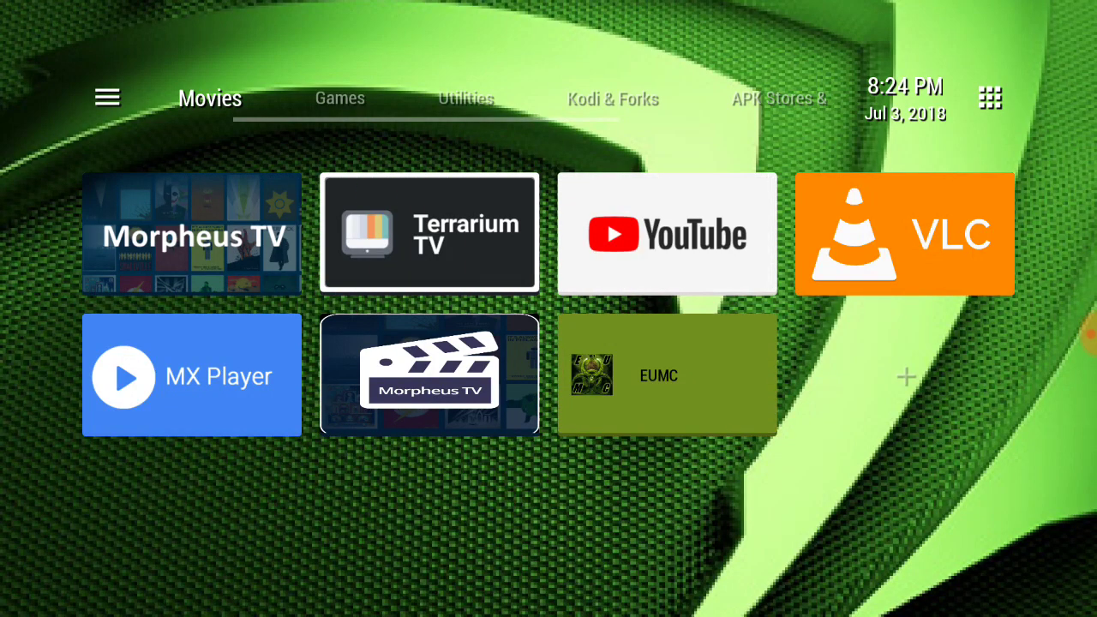
- Move through TV Players and Movies past Morpheus TV, ending on the first Games tile
key(Up)
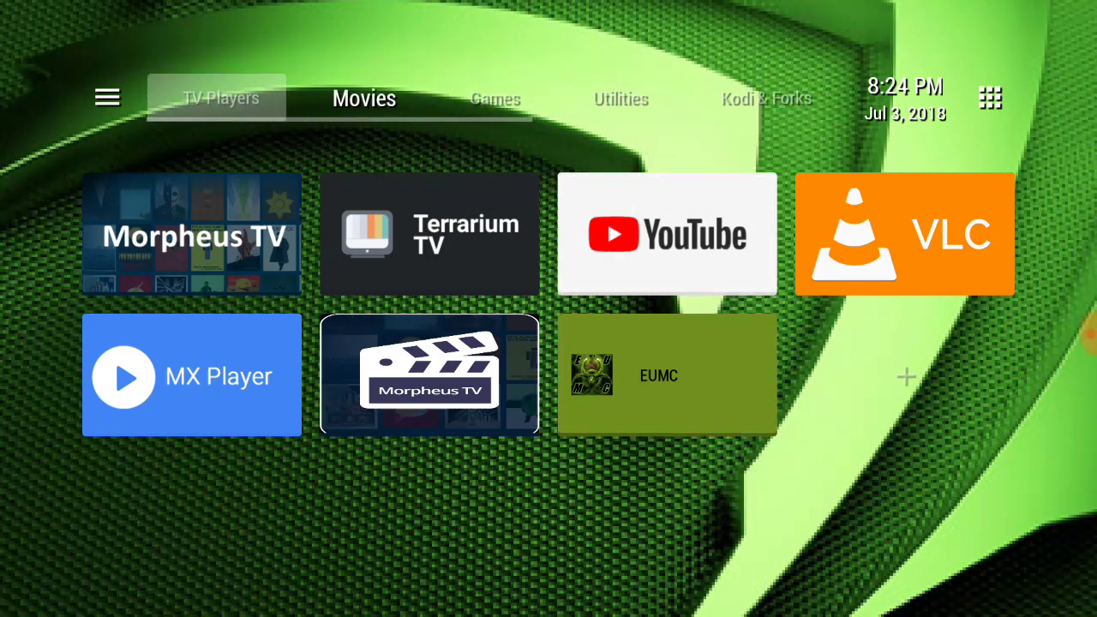
key(Down)
key(Up)
key(Right)
key(Down)
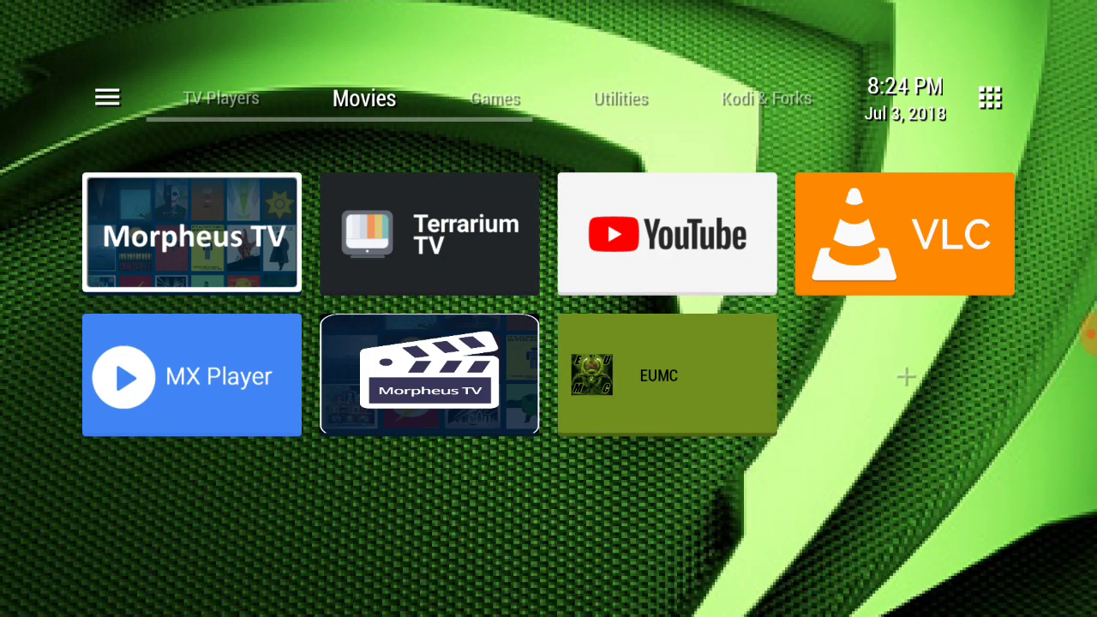
key(Up)
key(Right)
key(Down)
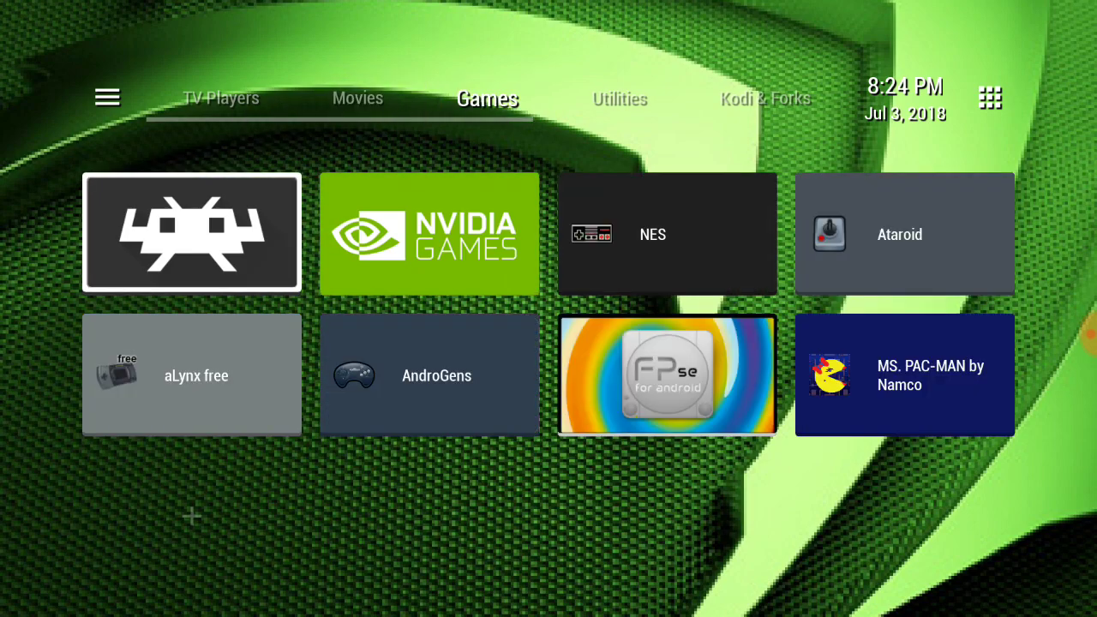